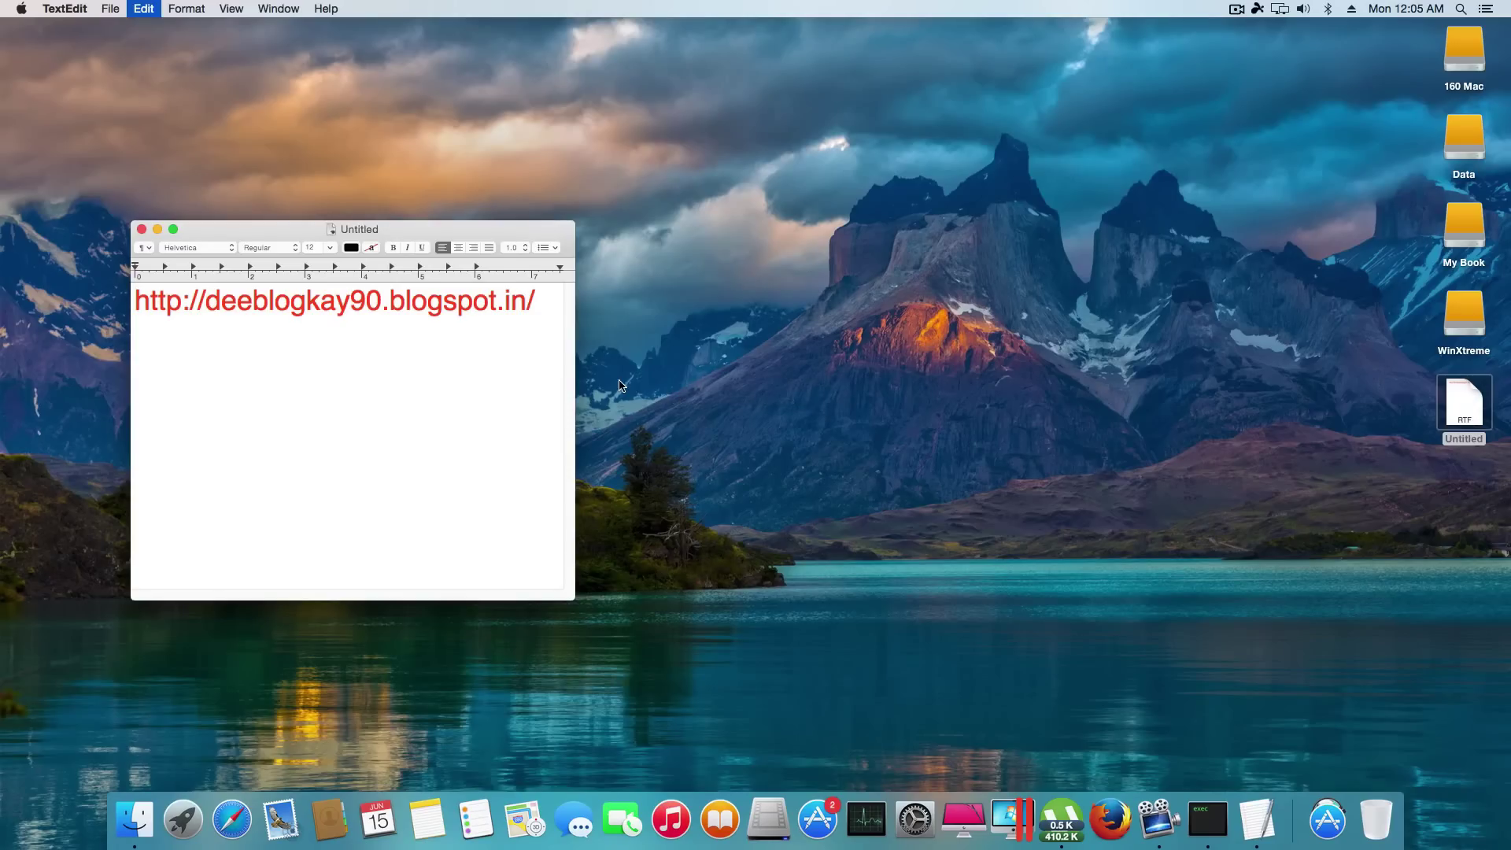
pyautogui.press('super+c')
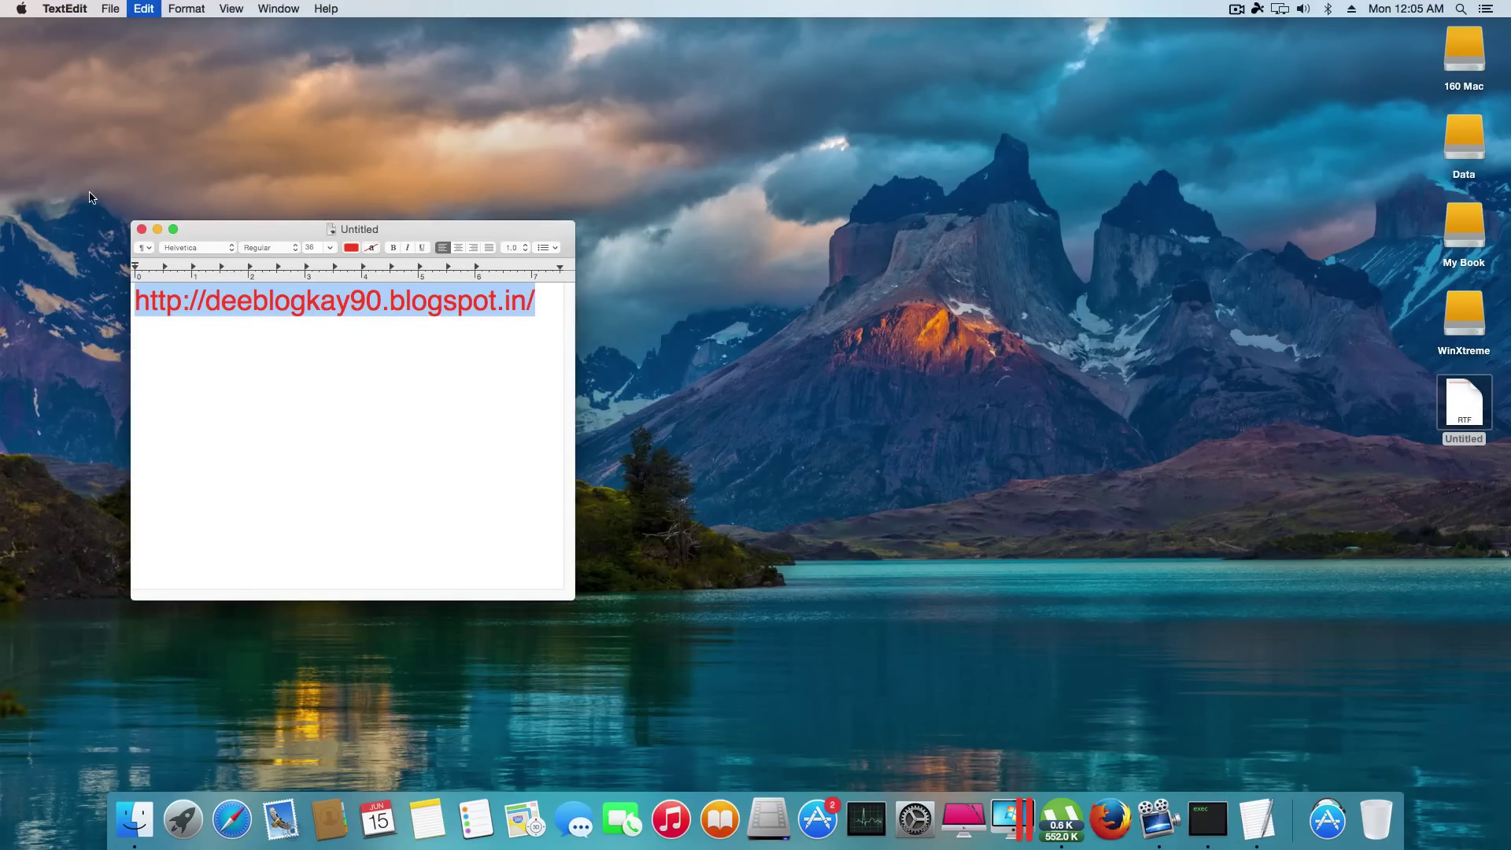
pyautogui.moveTo(250, 237); pyautogui.dragTo(669, 249)
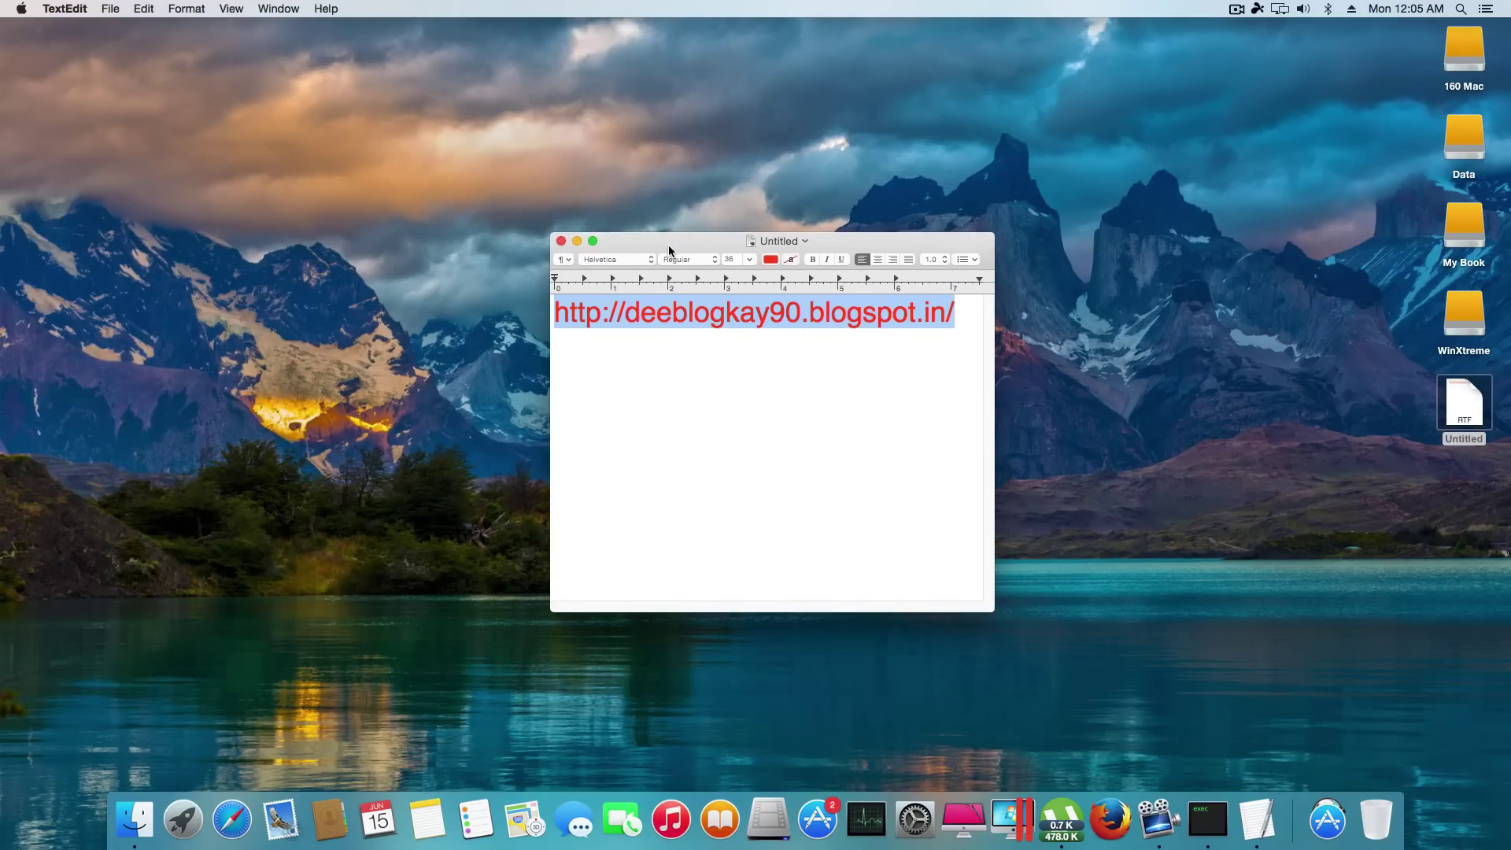
pyautogui.click(682, 314)
pyautogui.press('super+q')
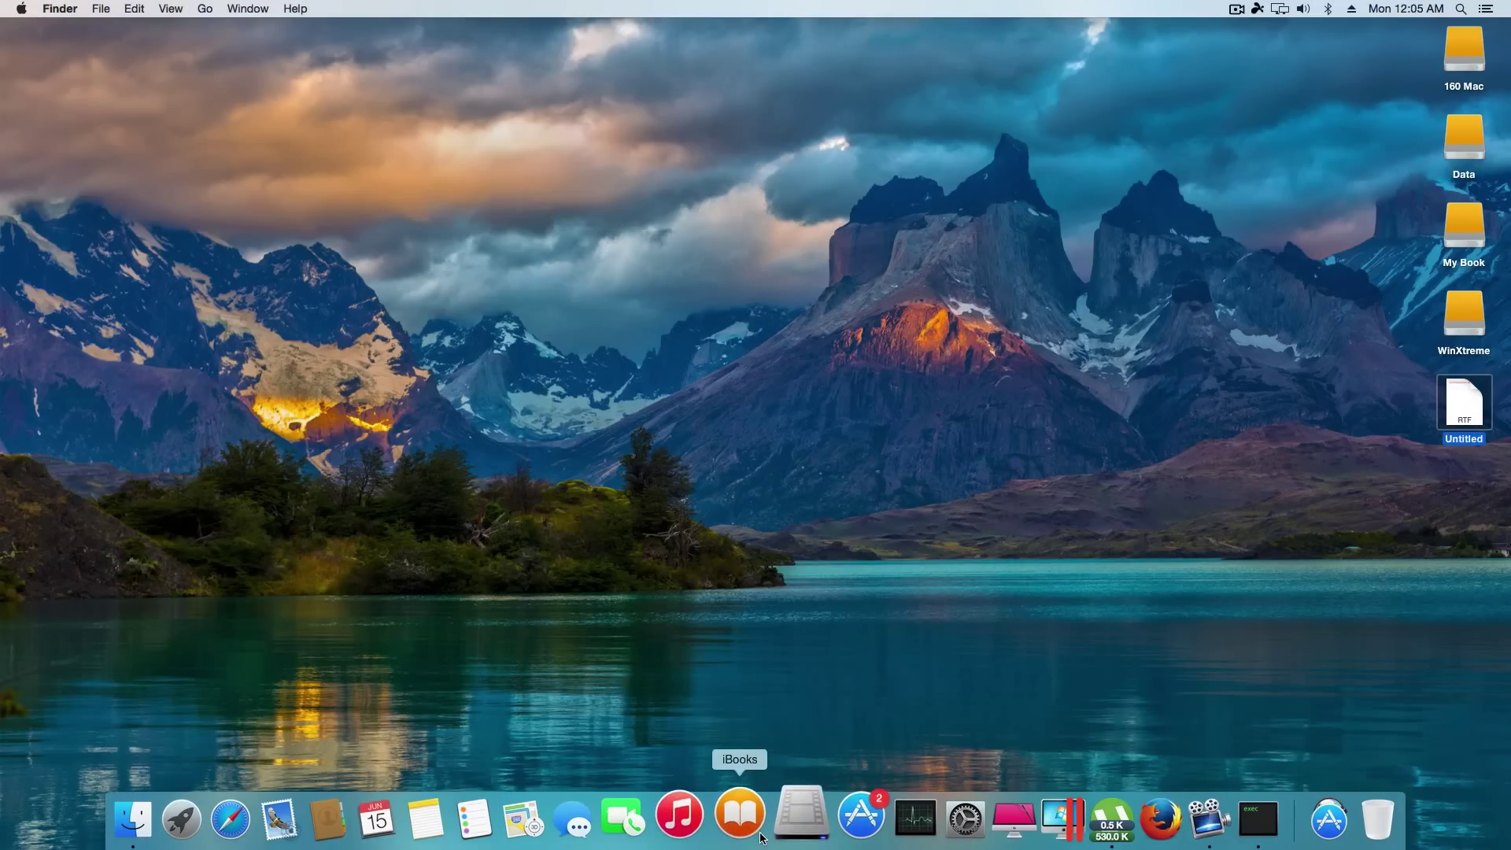
# Switch to Firefox and load the copied address deeblogkay90.blogspot.in.
pyautogui.click(1138, 810)
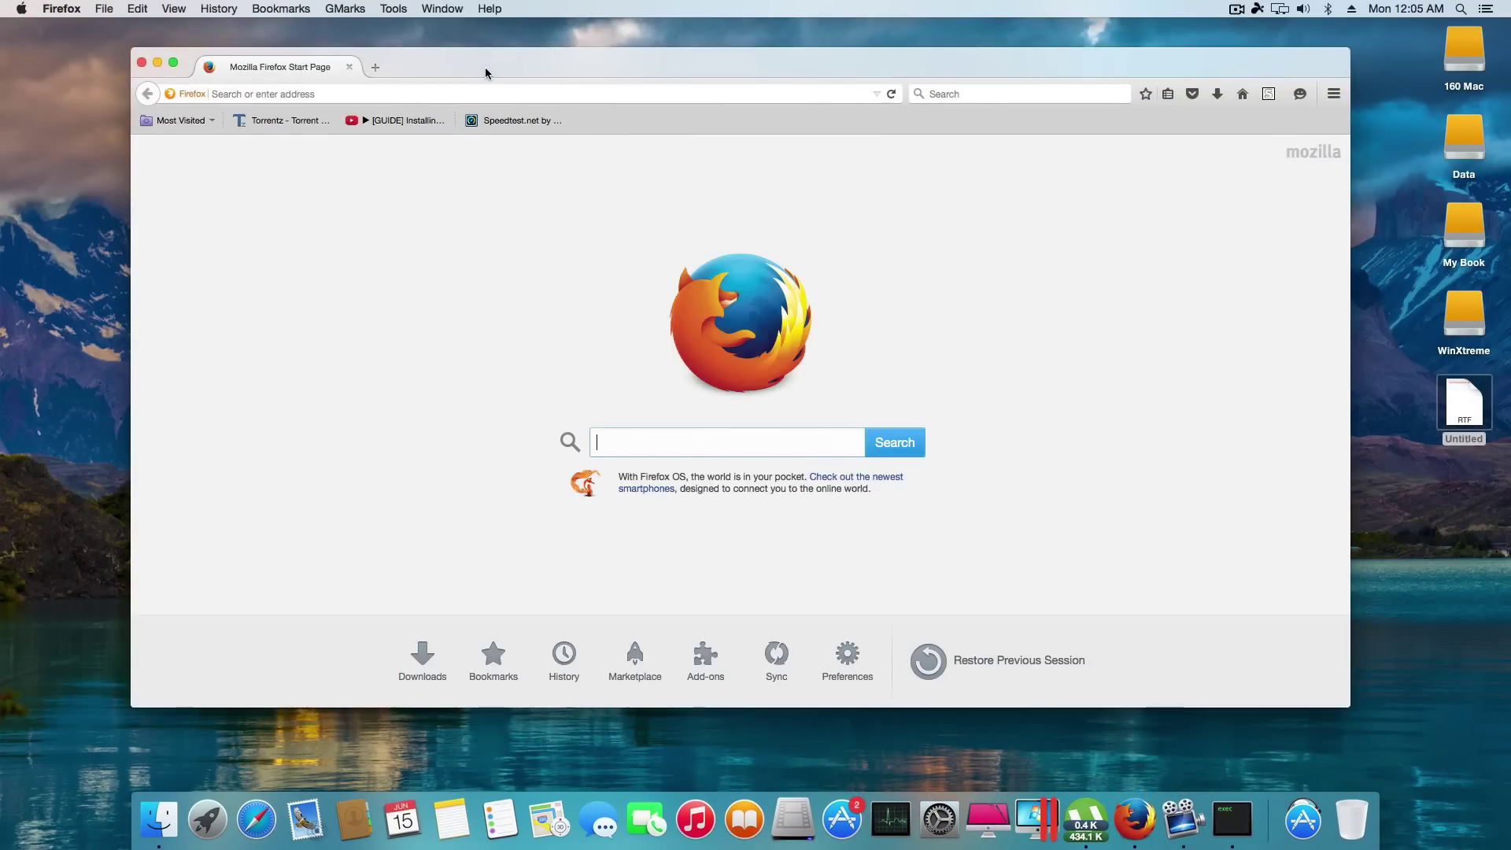
pyautogui.click(478, 94)
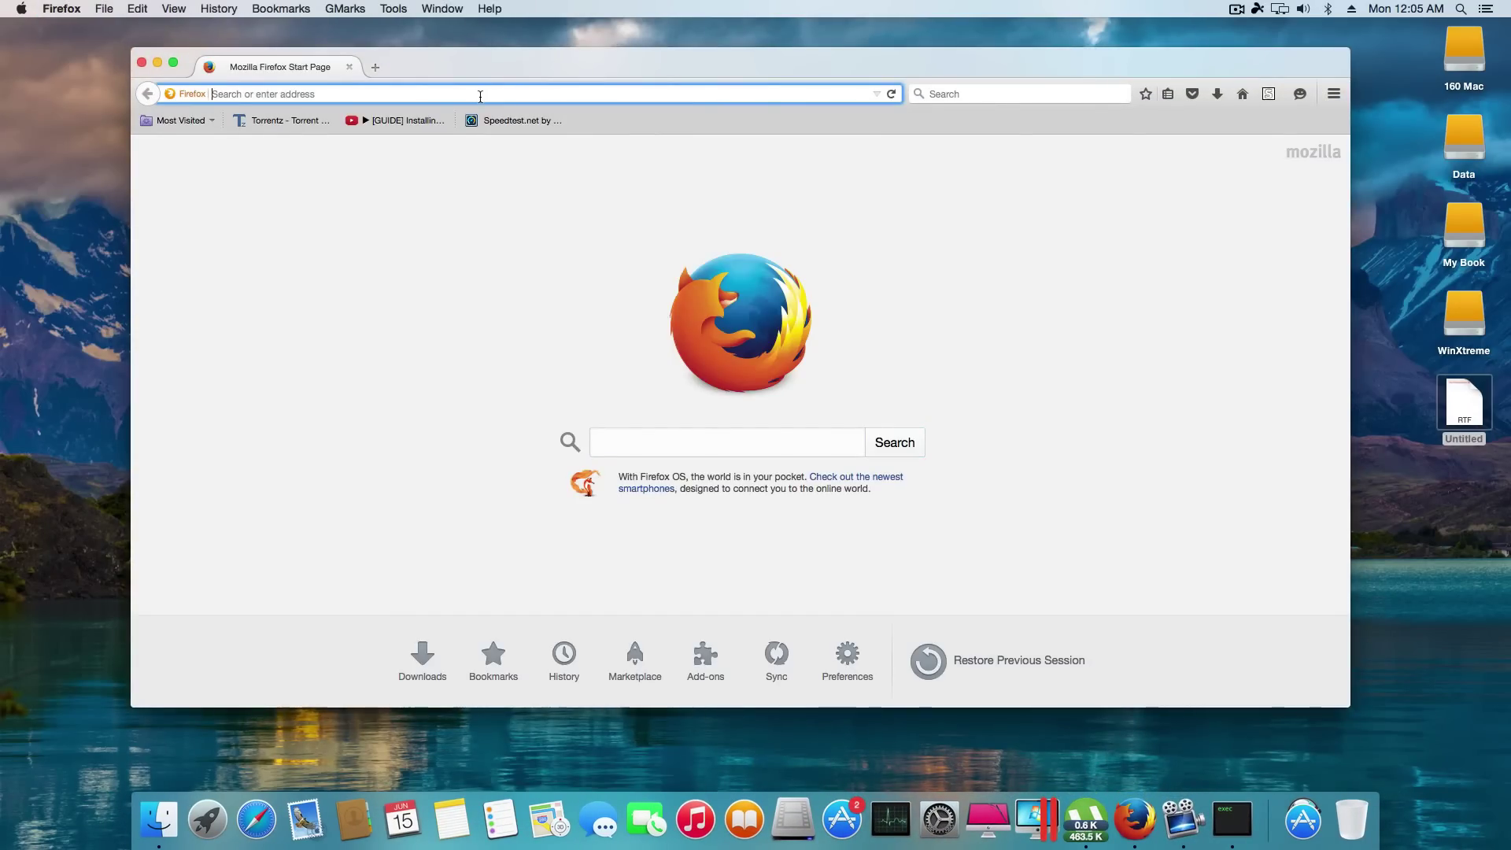
pyautogui.press('super+v')
pyautogui.press('Return')
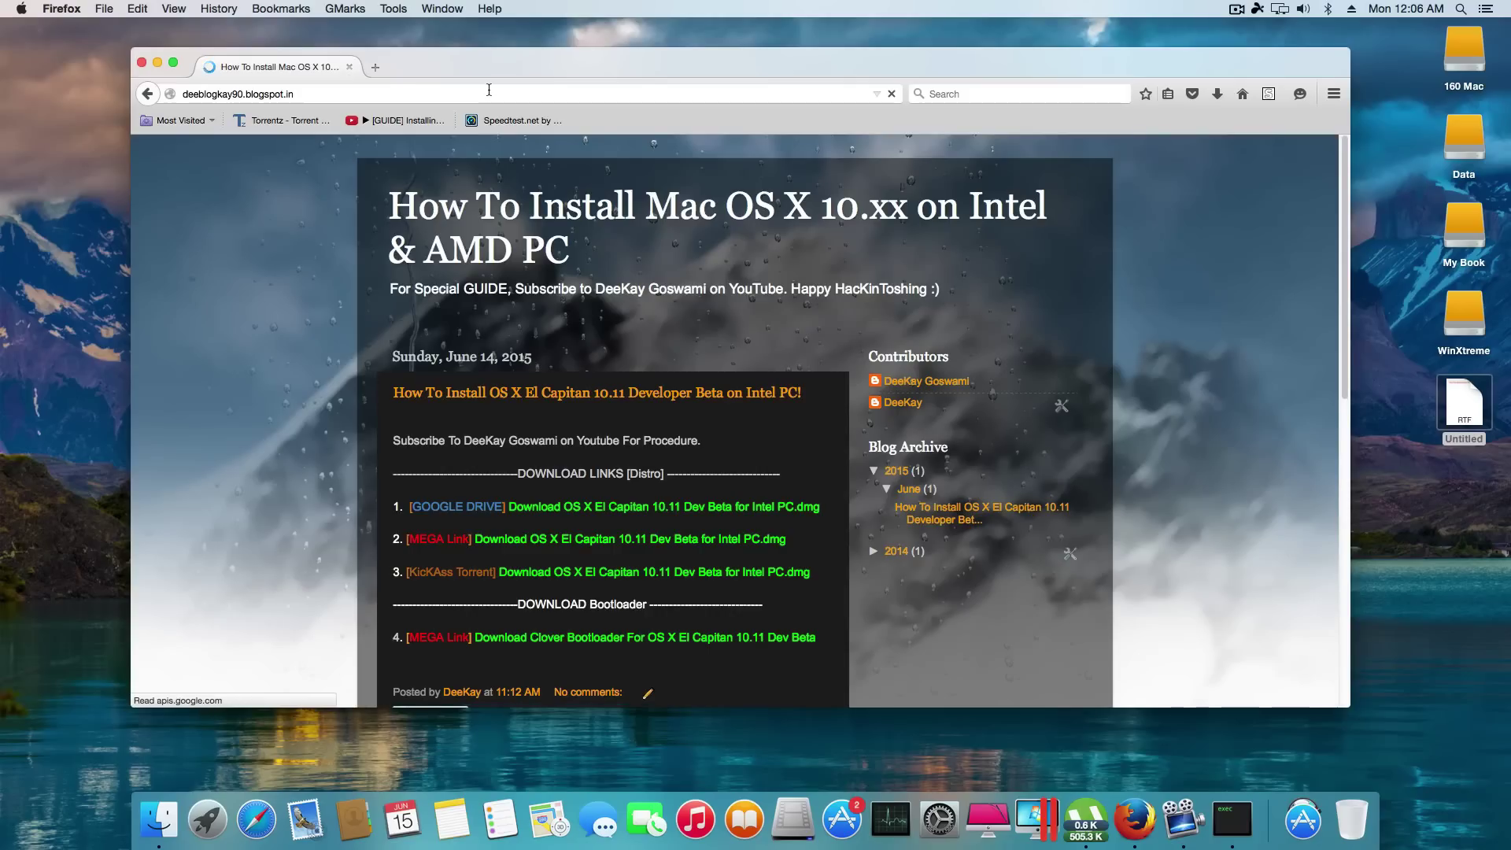
# Download the OS X El Capitan 10.11 Dev Beta disk image through the blog's Google Drive link, accepting the download without a virus scan.
pyautogui.scroll(-10, 793, 312)
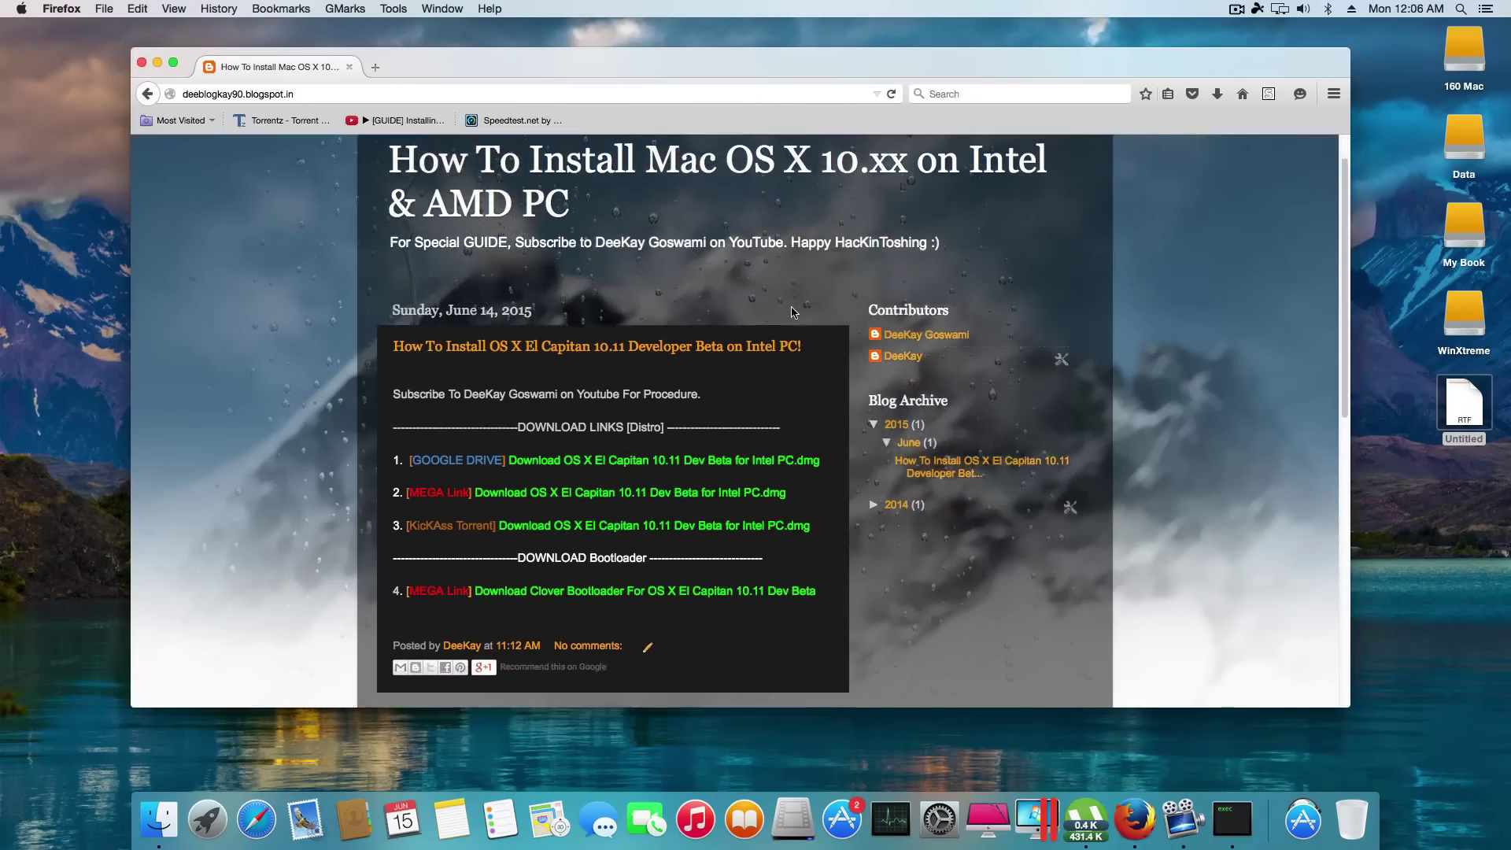
pyautogui.scroll(8, 793, 312)
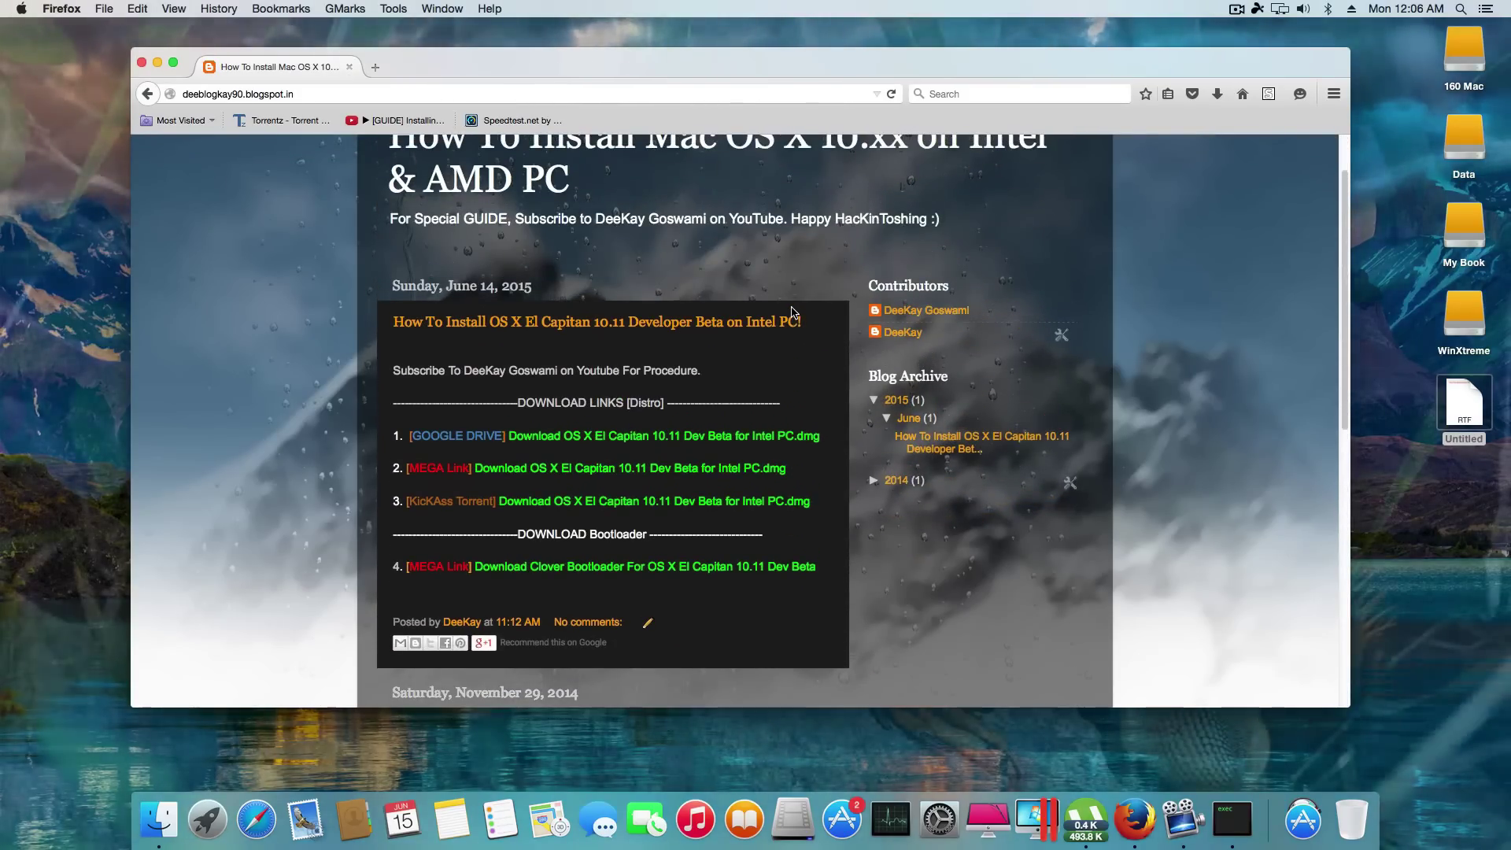
pyautogui.click(685, 435)
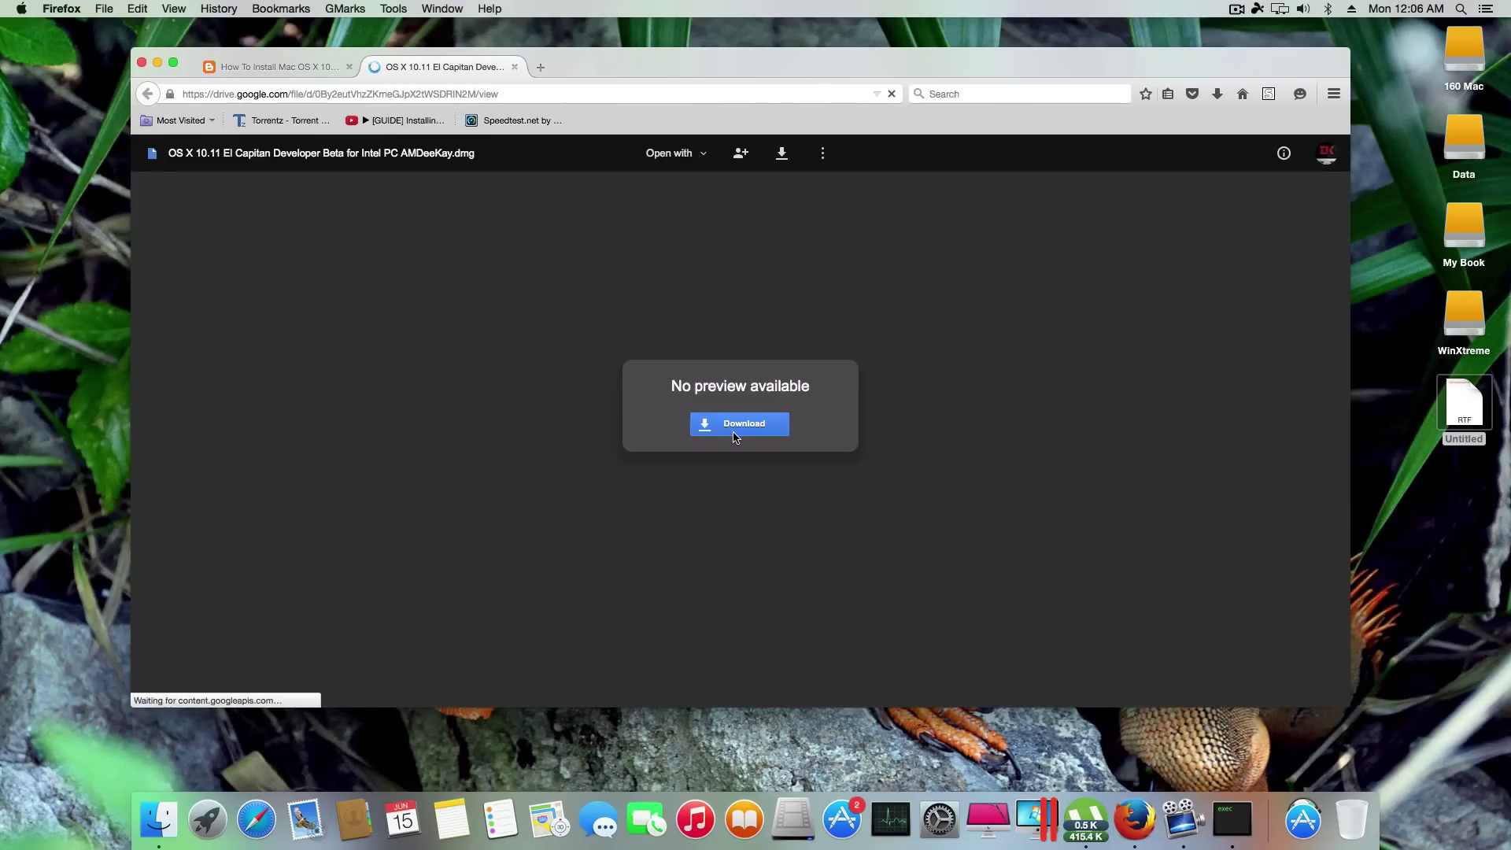
pyautogui.click(675, 392)
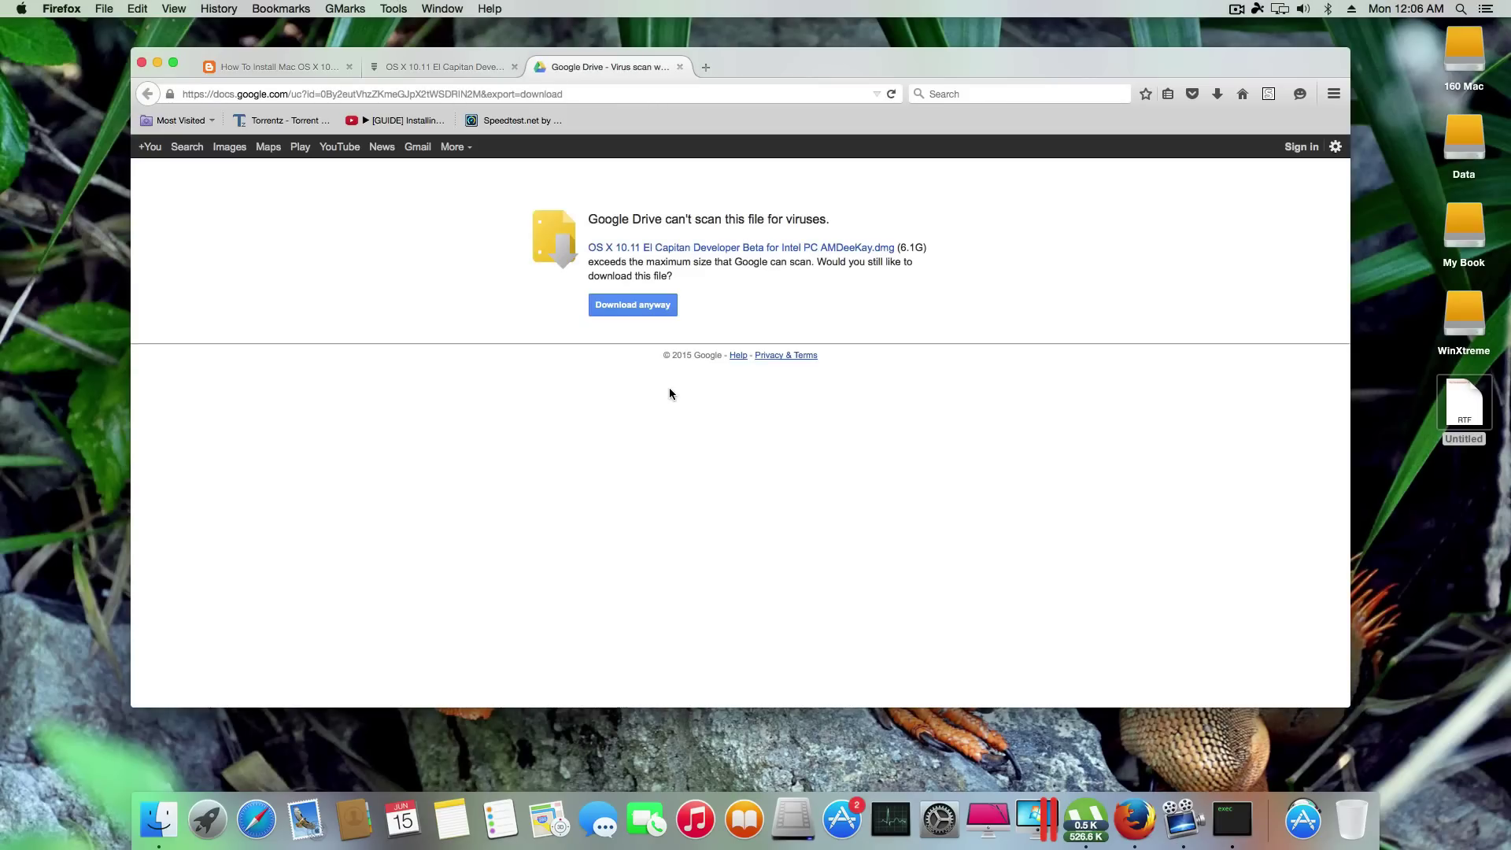
pyautogui.click(639, 307)
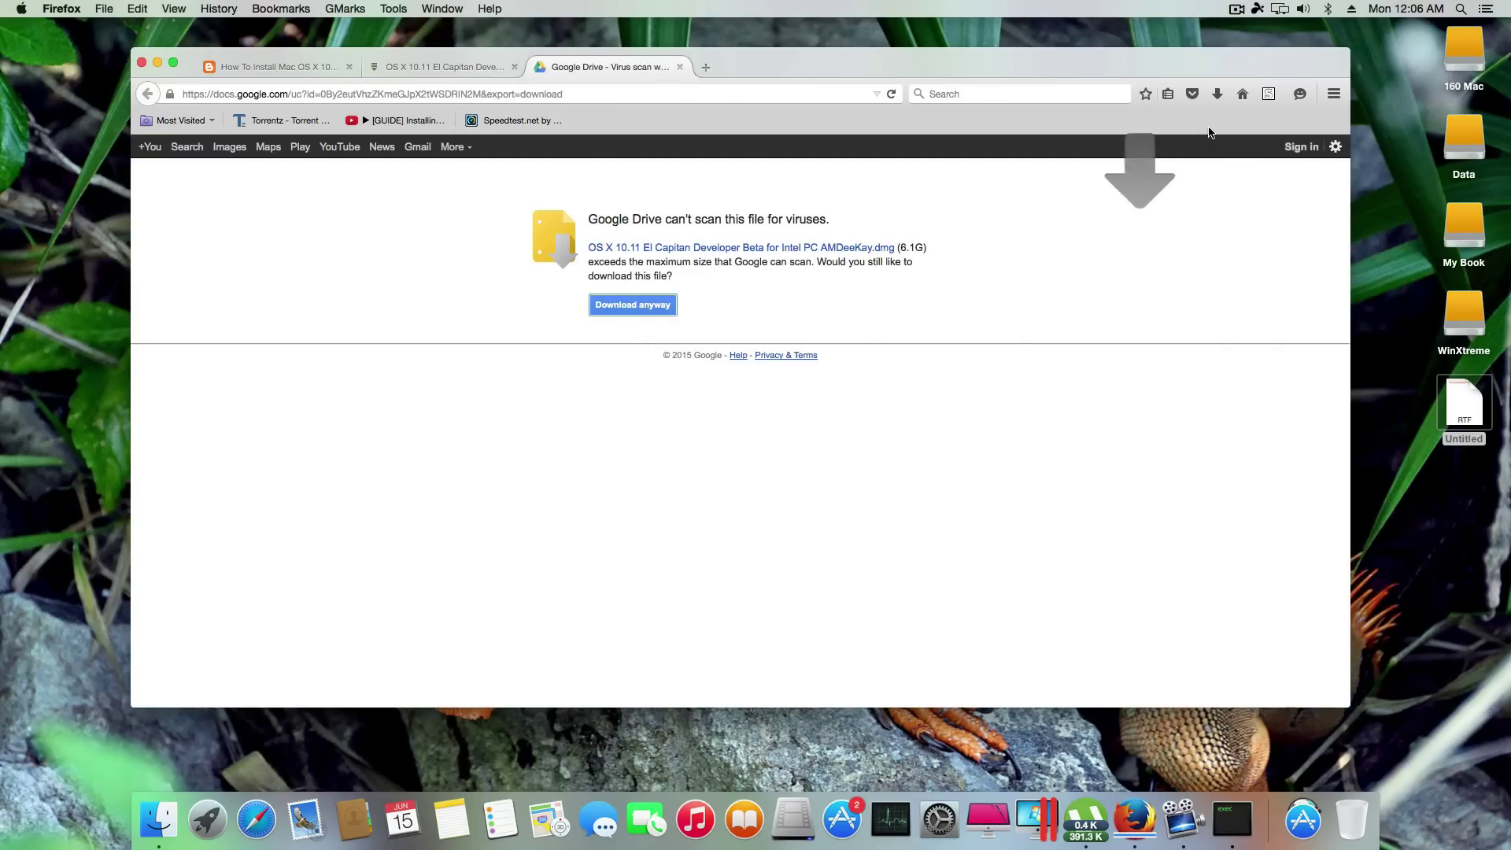
# Check the disk image's download progress in the full list of downloads.
pyautogui.click(1218, 95)
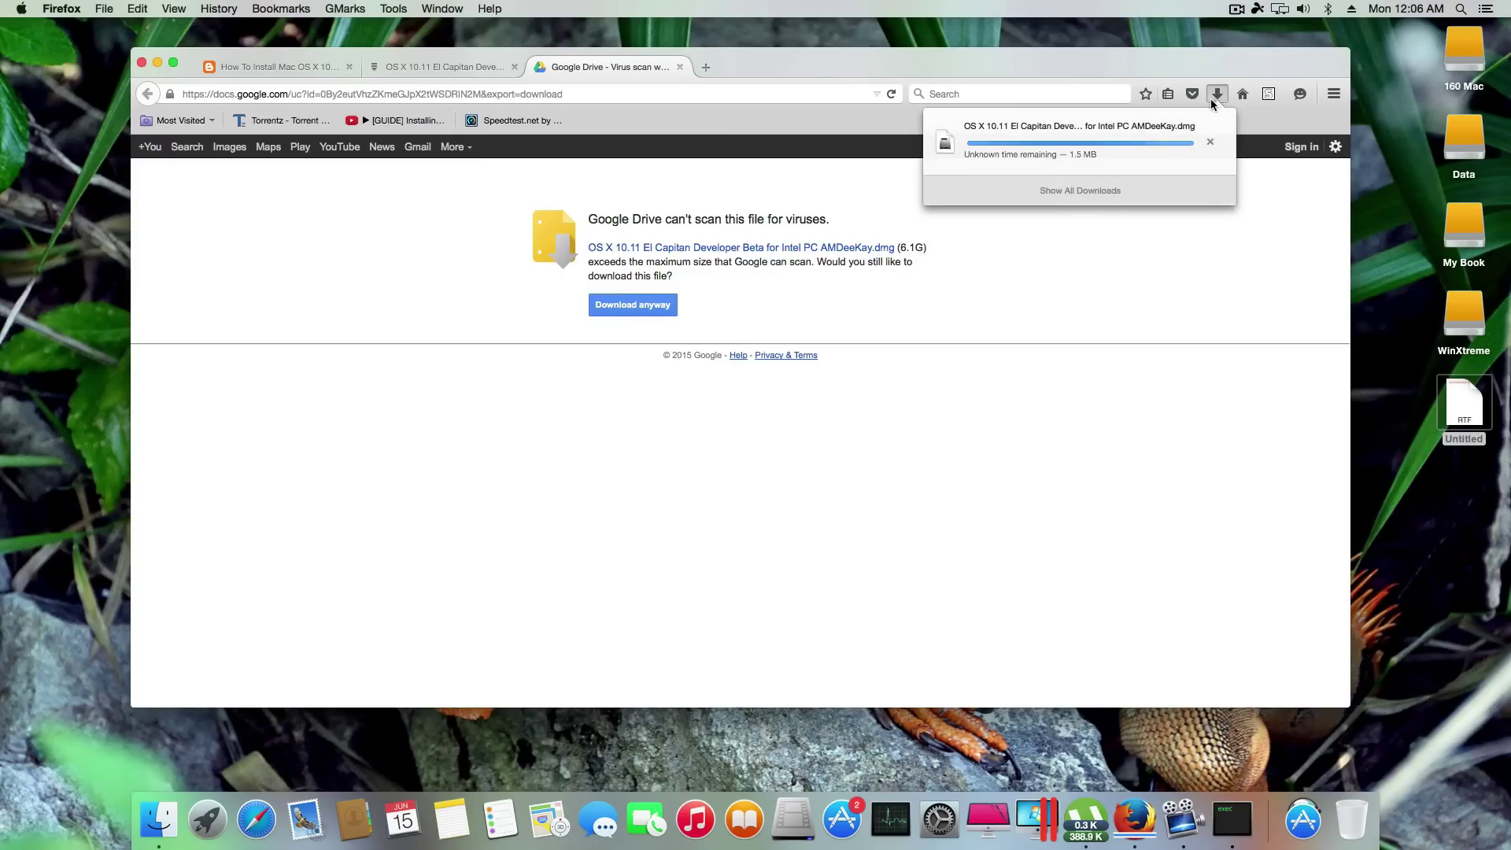
pyautogui.click(1084, 187)
pyautogui.moveTo(804, 227); pyautogui.dragTo(786, 278)
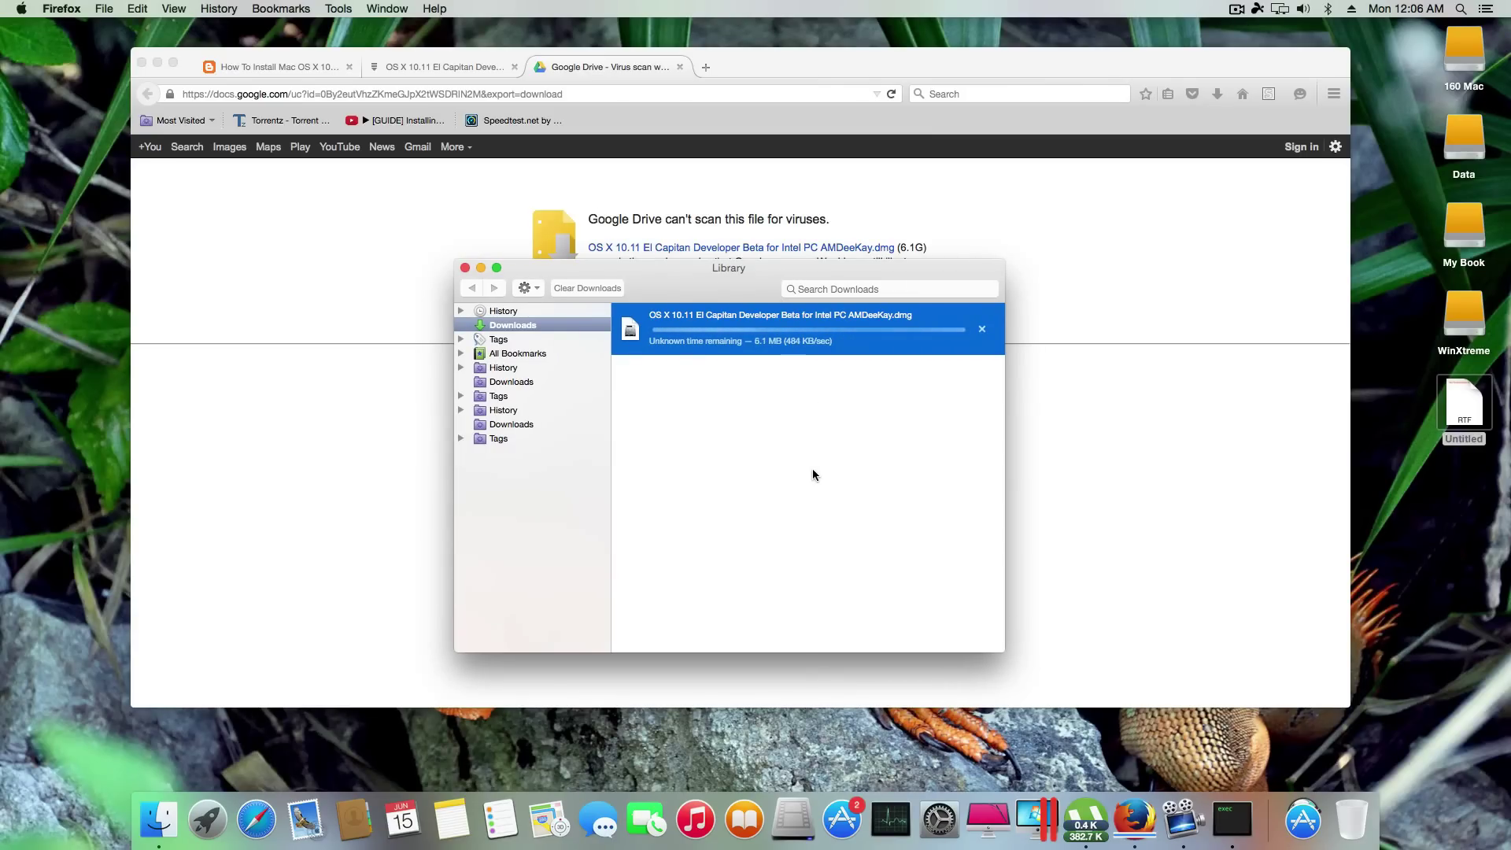
pyautogui.hotkey('ctrl', 'Up')
pyautogui.hotkey('ctrl', 'Up')
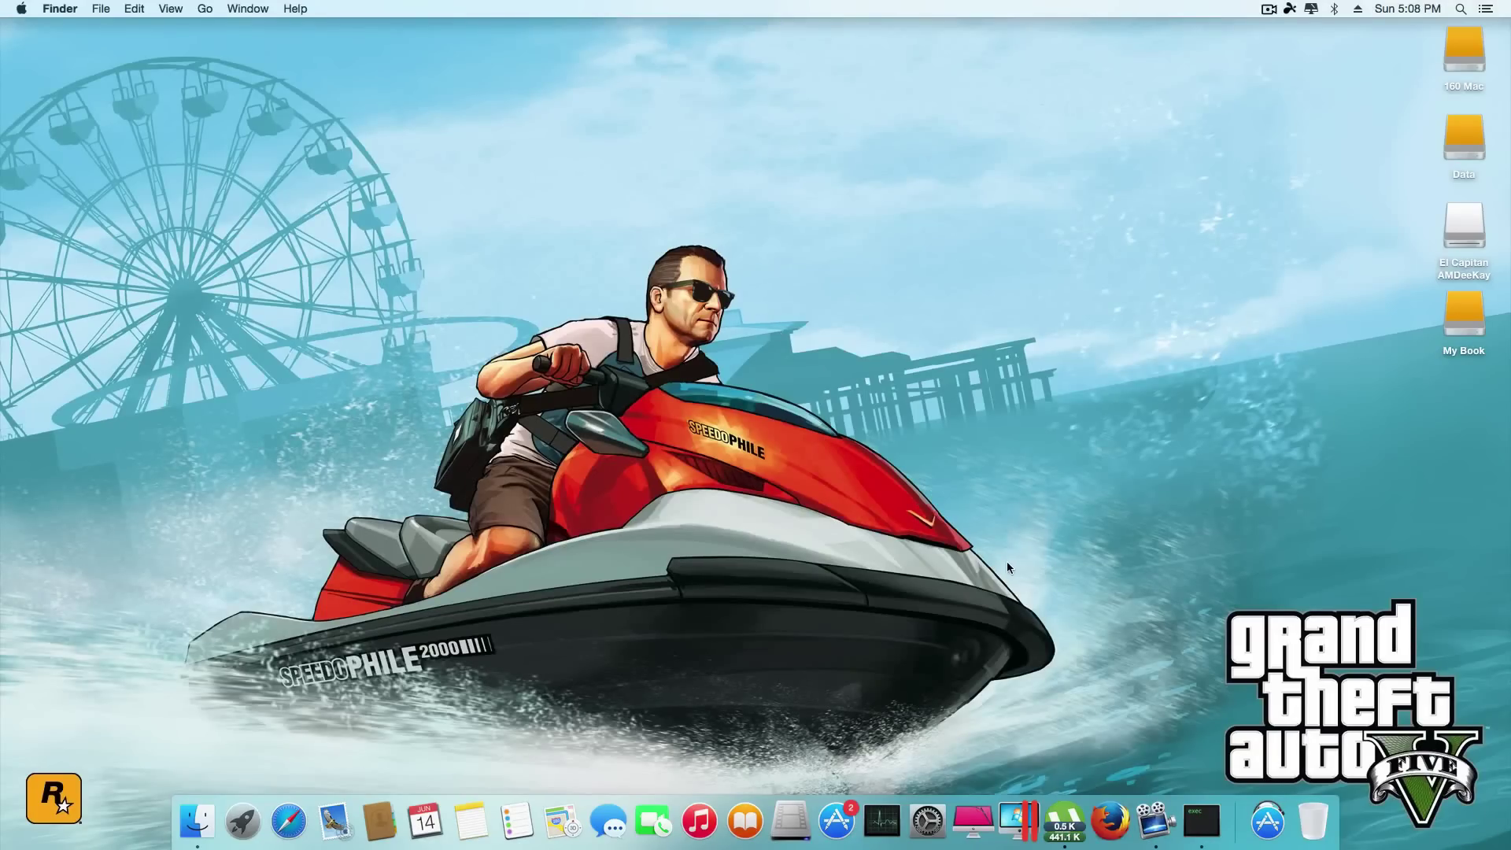
# Launch Disk Utility from the Utilities folder in Applications.
pyautogui.click(1266, 818)
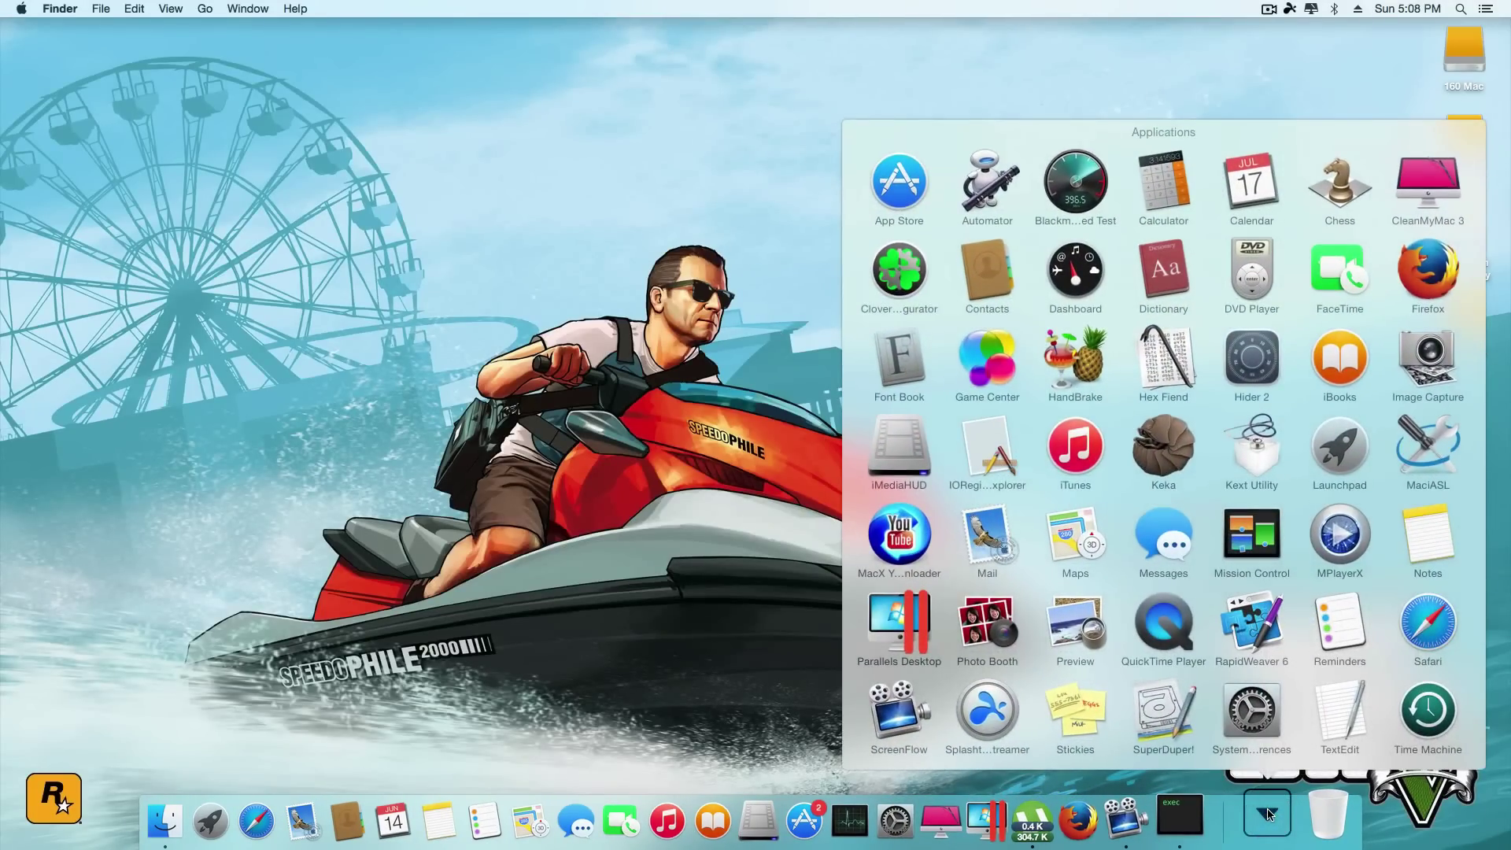
pyautogui.scroll(-3, 1225, 682)
pyautogui.click(925, 696)
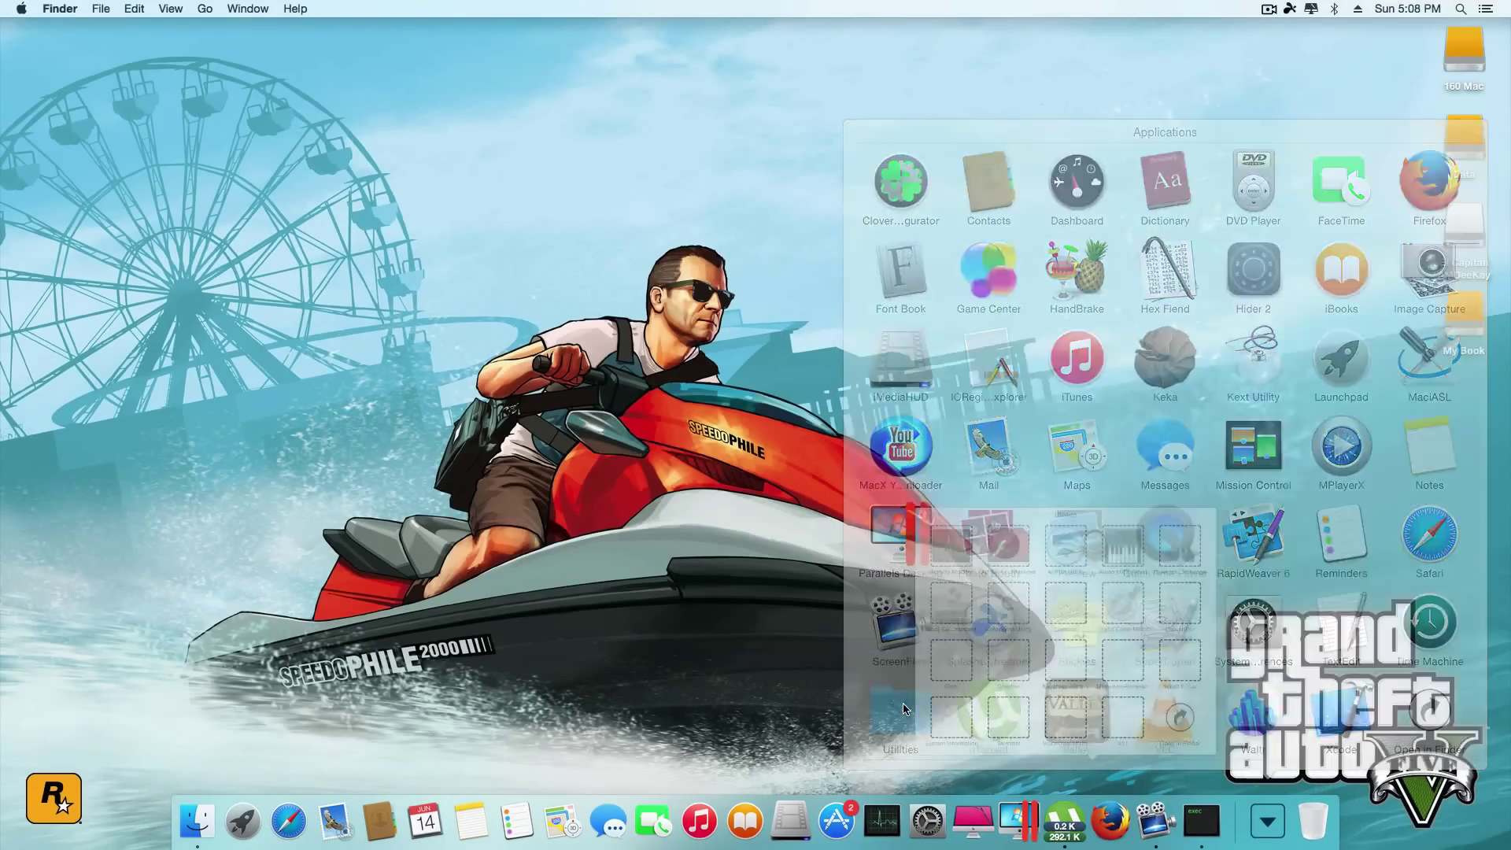
pyautogui.click(1414, 508)
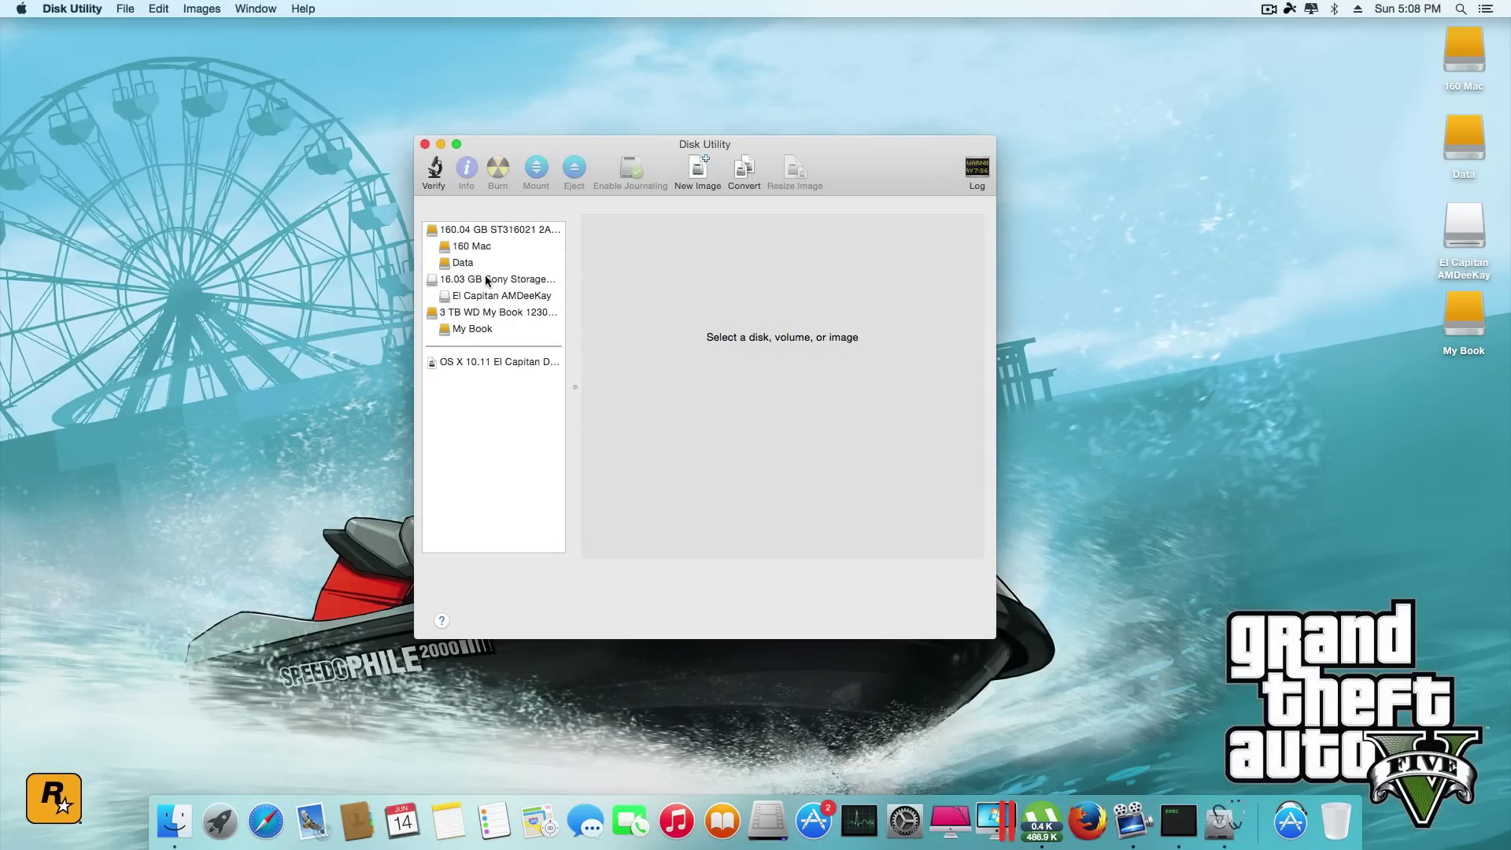
# Set the partition layout of the 16.03 GB Sony Storage drive to 1 Partition.
pyautogui.click(486, 279)
pyautogui.click(785, 224)
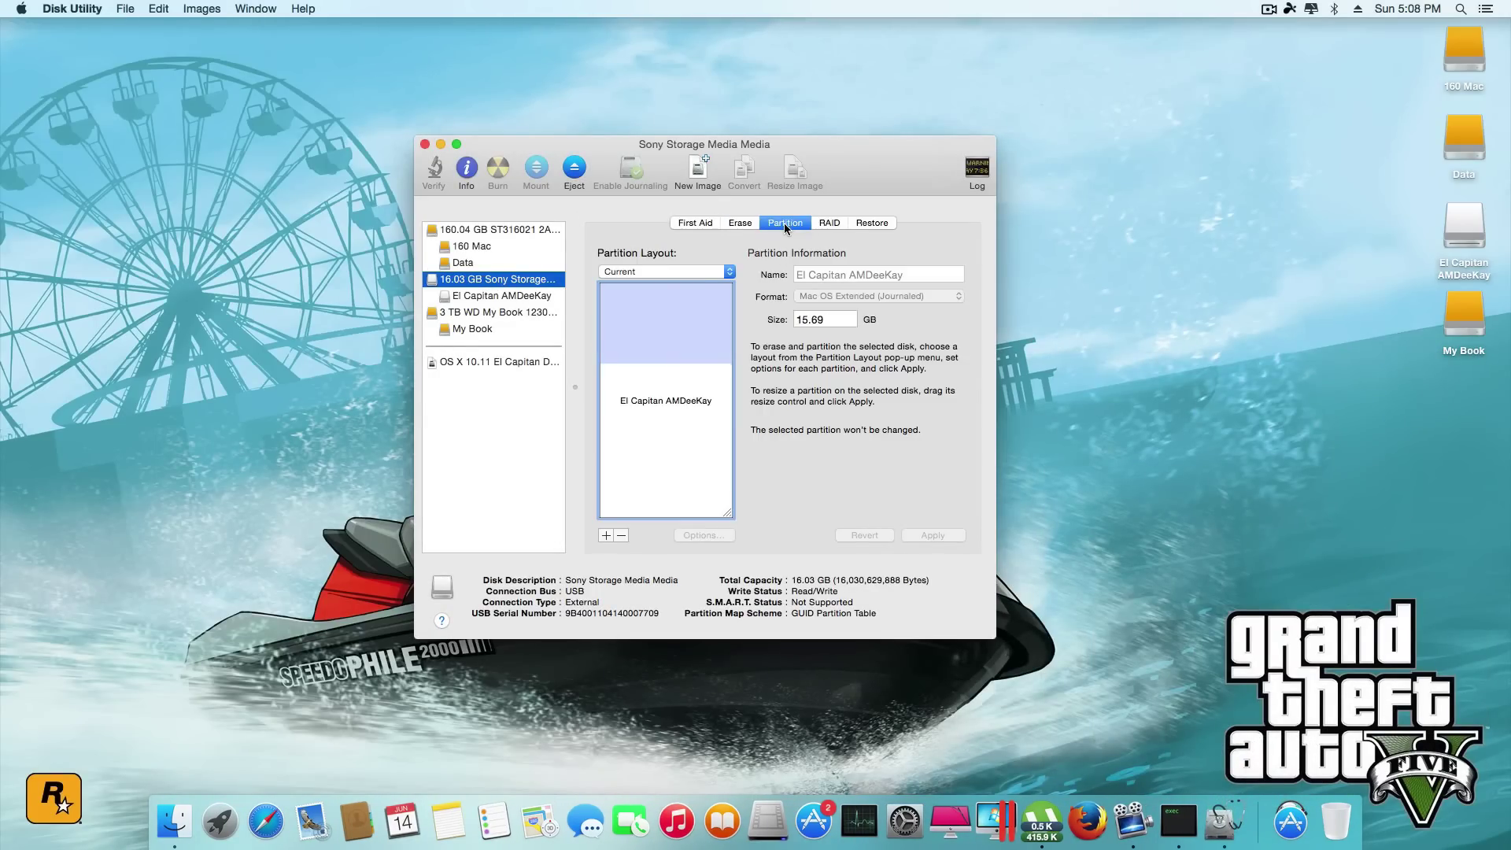
pyautogui.click(667, 270)
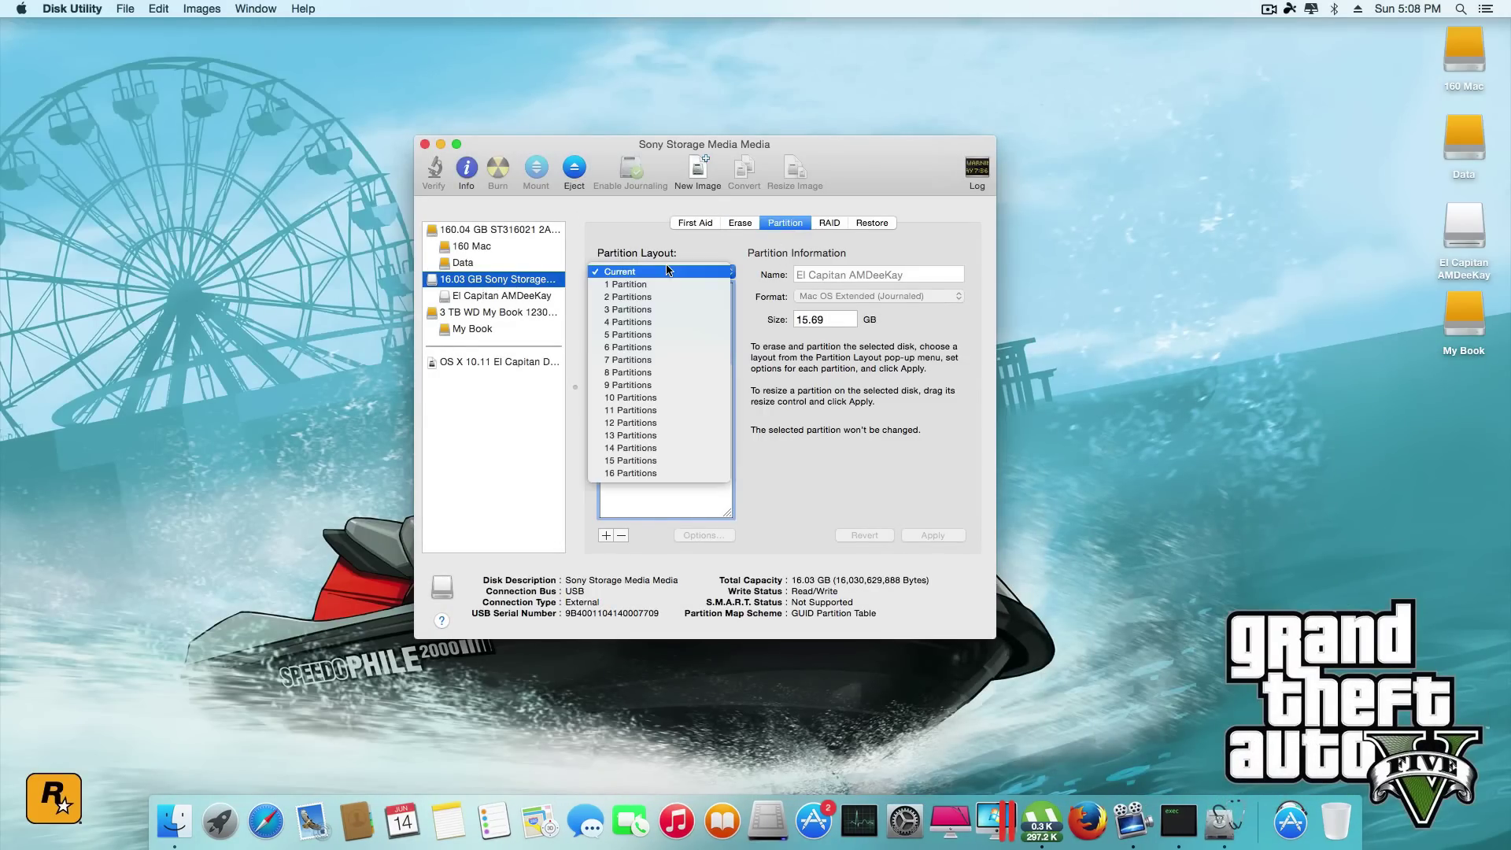
pyautogui.click(632, 272)
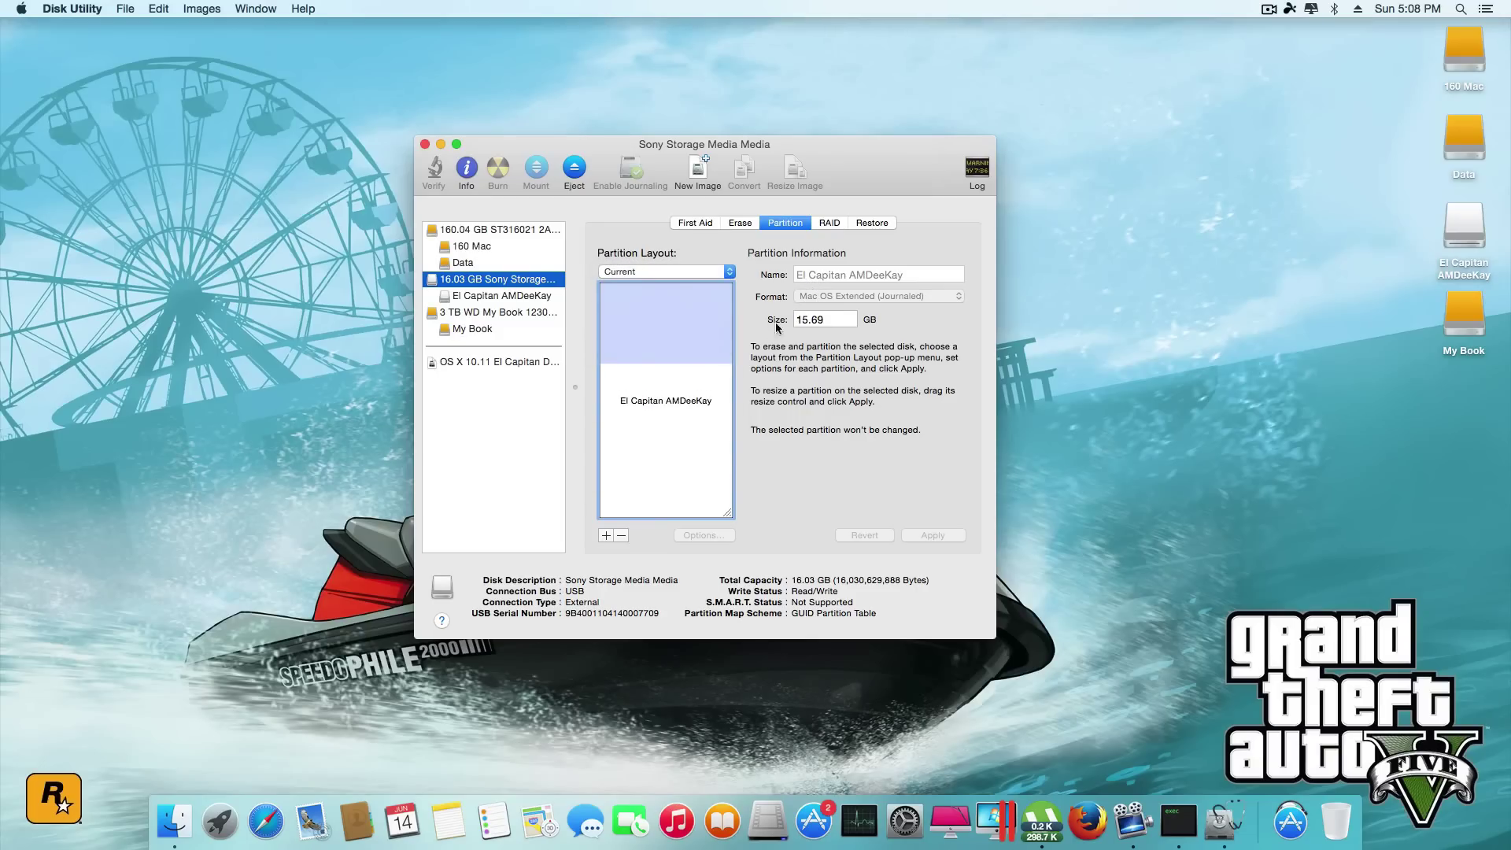
pyautogui.click(667, 271)
pyautogui.click(674, 296)
pyautogui.click(667, 271)
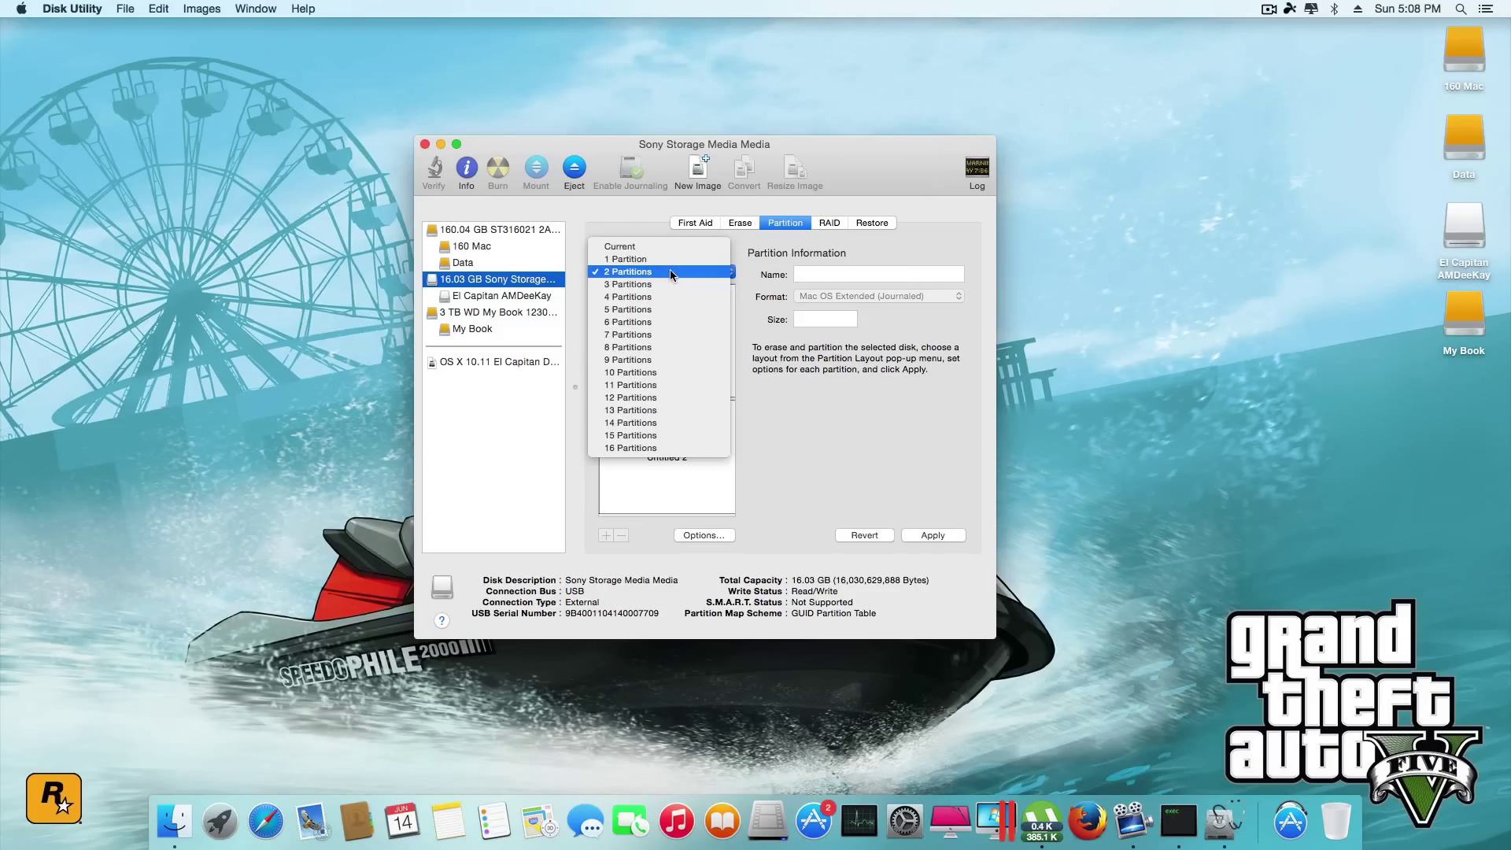
pyautogui.click(663, 260)
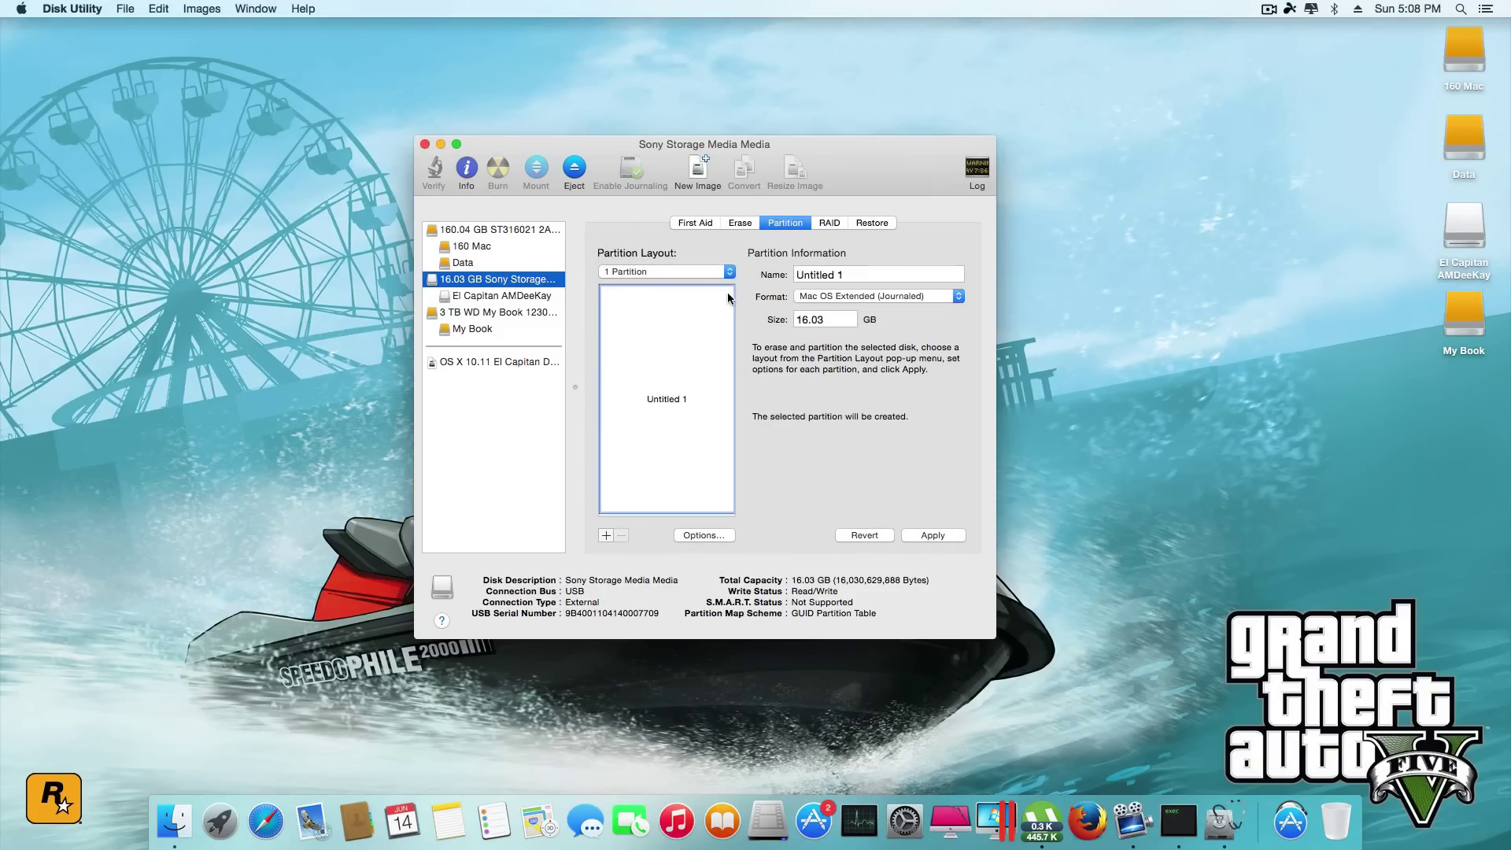
# Name the new partition El Capitan AMDeeKay, with Mac OS Extended (Journaled) as its format.
pyautogui.click(863, 303)
pyautogui.click(863, 296)
pyautogui.tripleClick(834, 272)
pyautogui.write('El Capit')
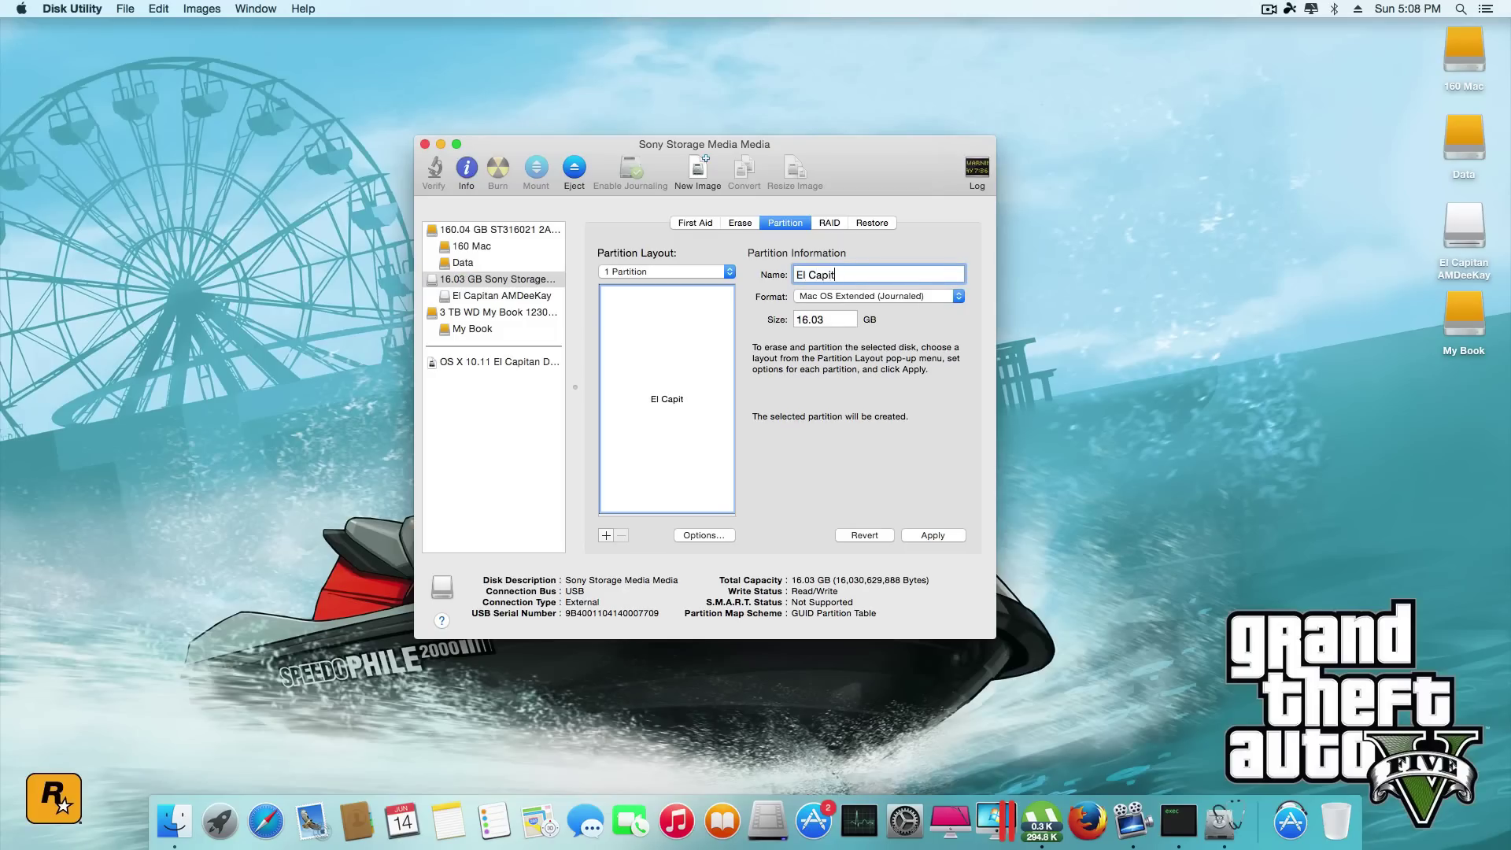
pyautogui.write('an AMDeeKay')
# Choose the GUID Partition Table scheme for the Sony drive and apply the partitioning.
pyautogui.click(692, 535)
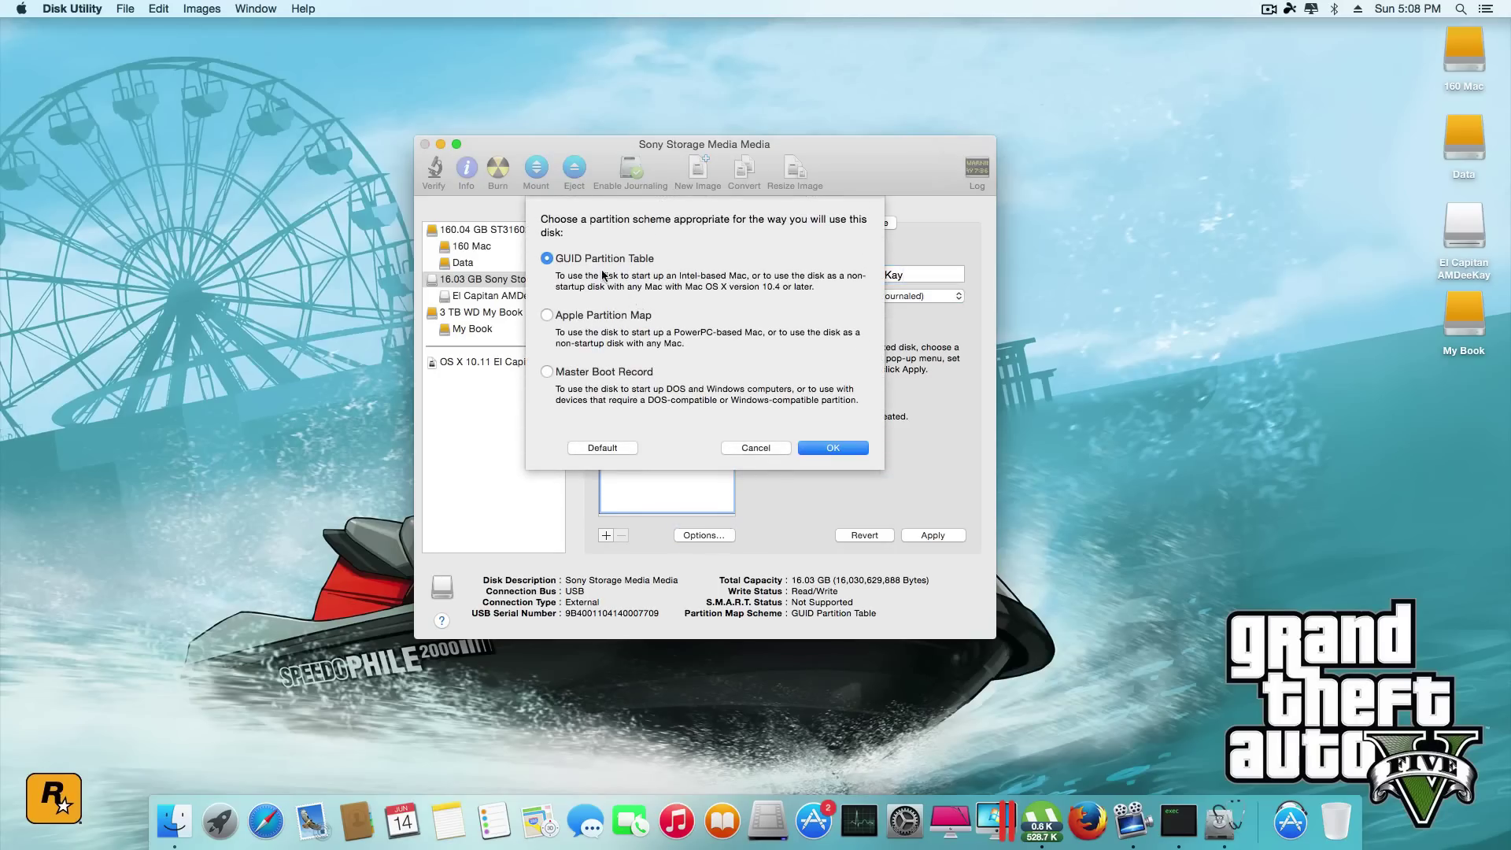
pyautogui.click(837, 452)
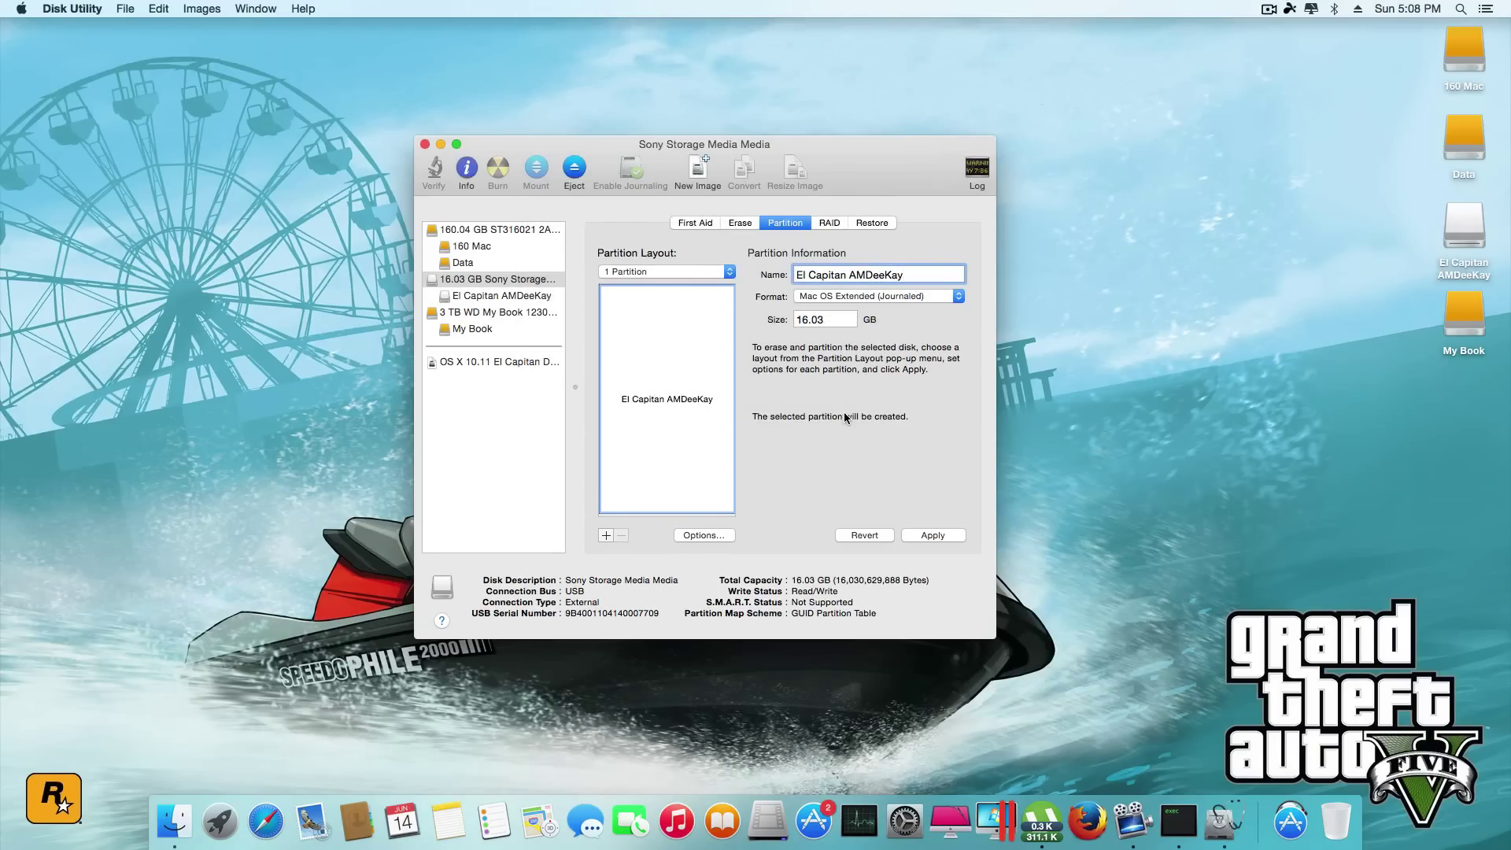
pyautogui.click(934, 540)
pyautogui.click(820, 357)
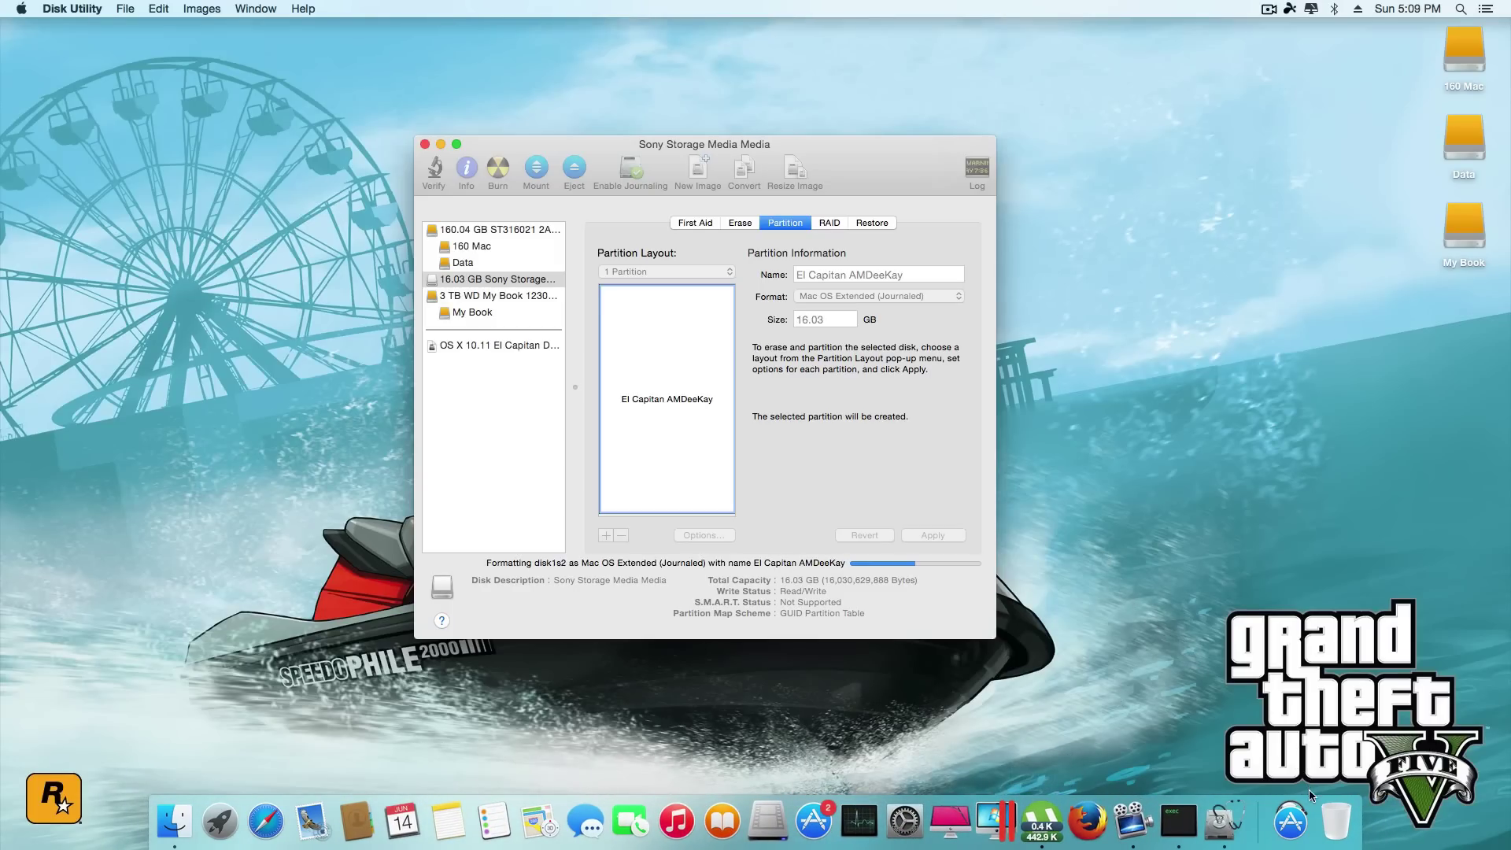
pyautogui.click(1291, 820)
pyautogui.click(1291, 820)
pyautogui.click(1291, 819)
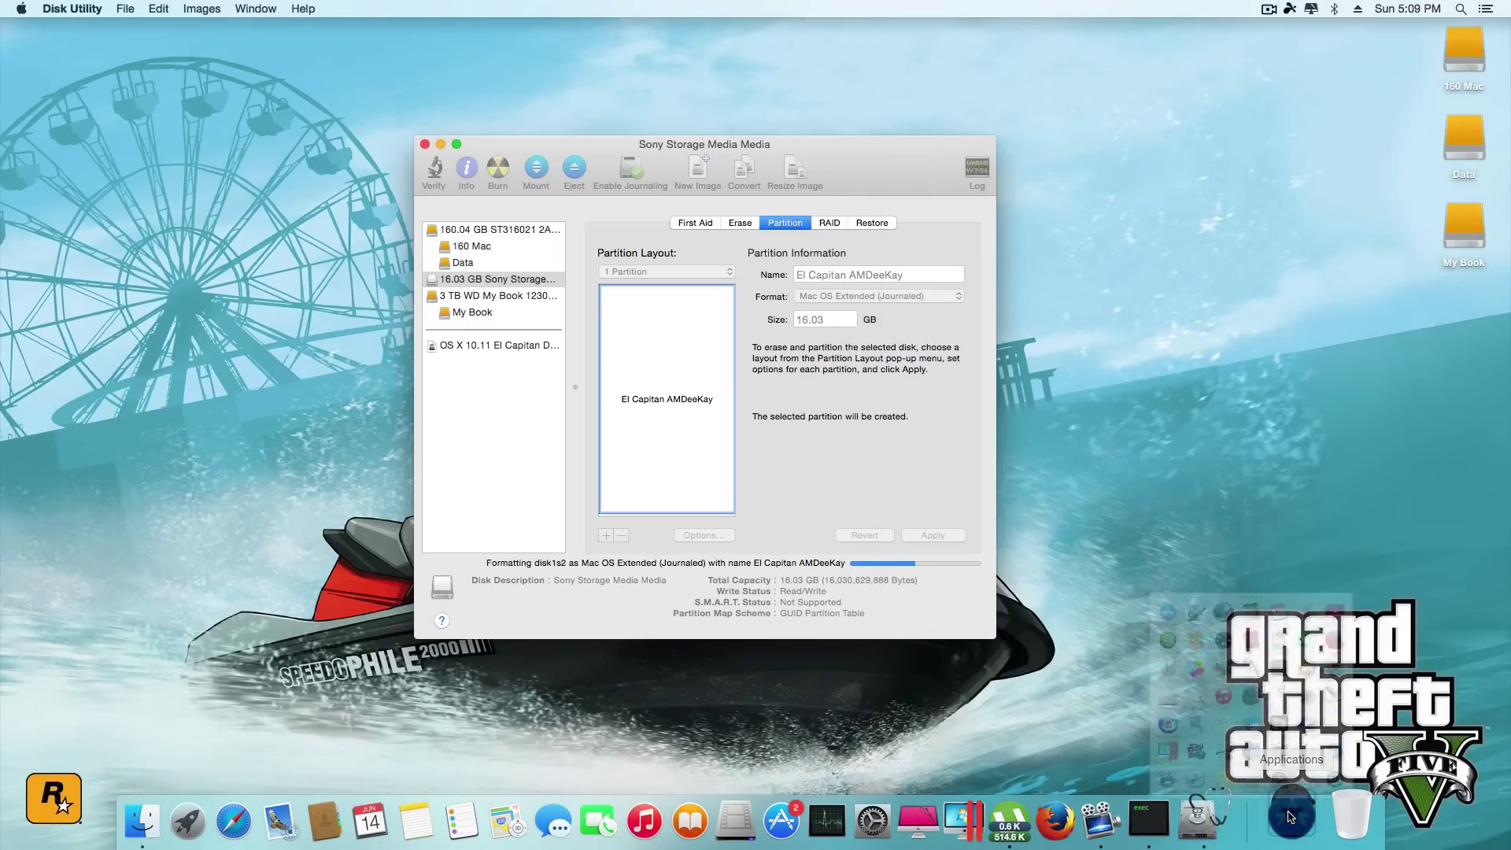
pyautogui.click(1288, 816)
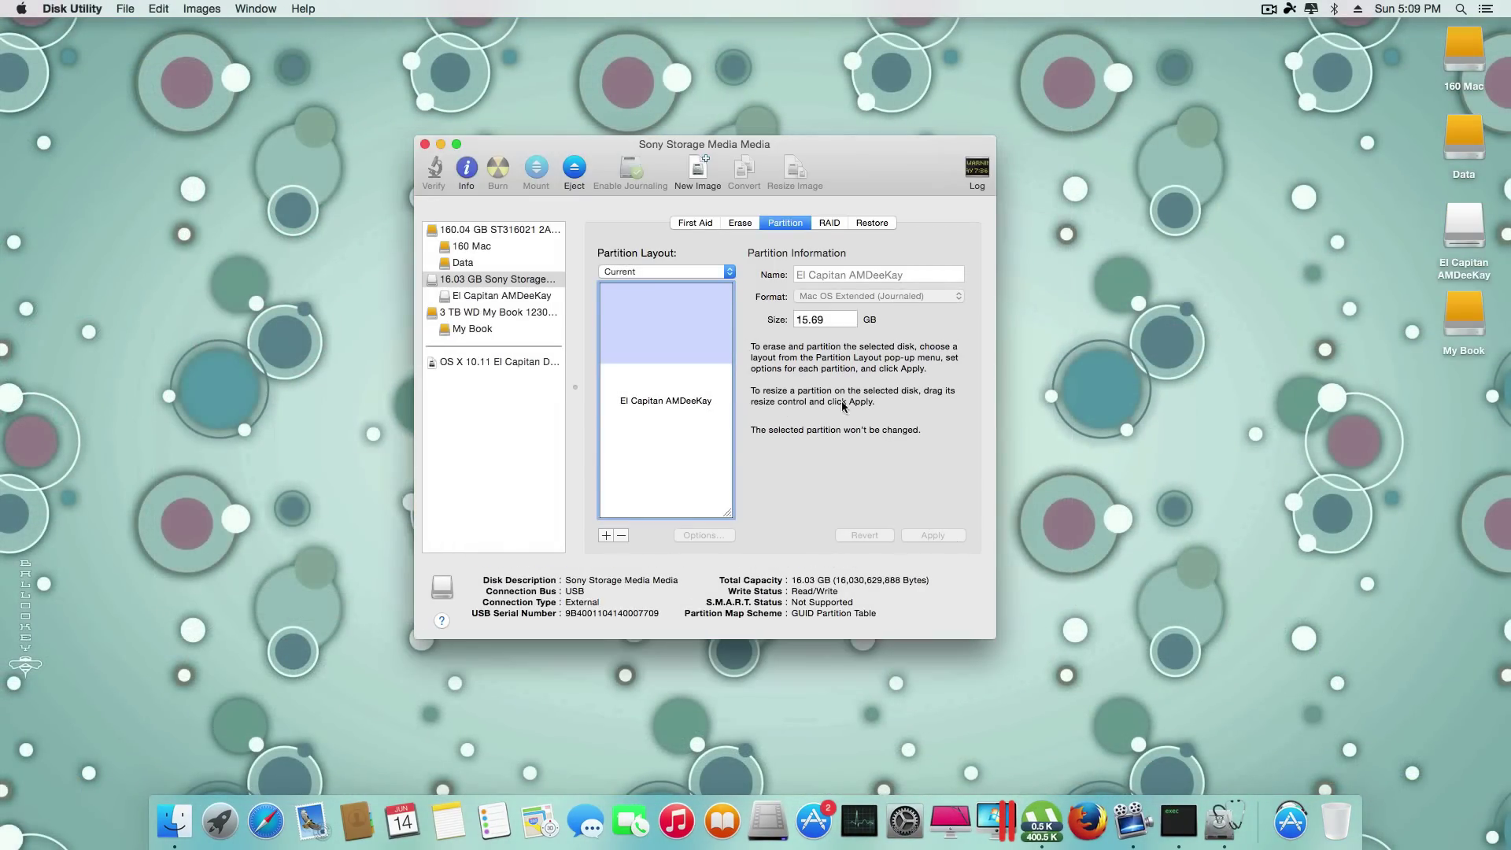
# Move the Disk Utility window aside and quit Disk Utility.
pyautogui.moveTo(839, 138); pyautogui.dragTo(786, 162)
pyautogui.click(66, 8)
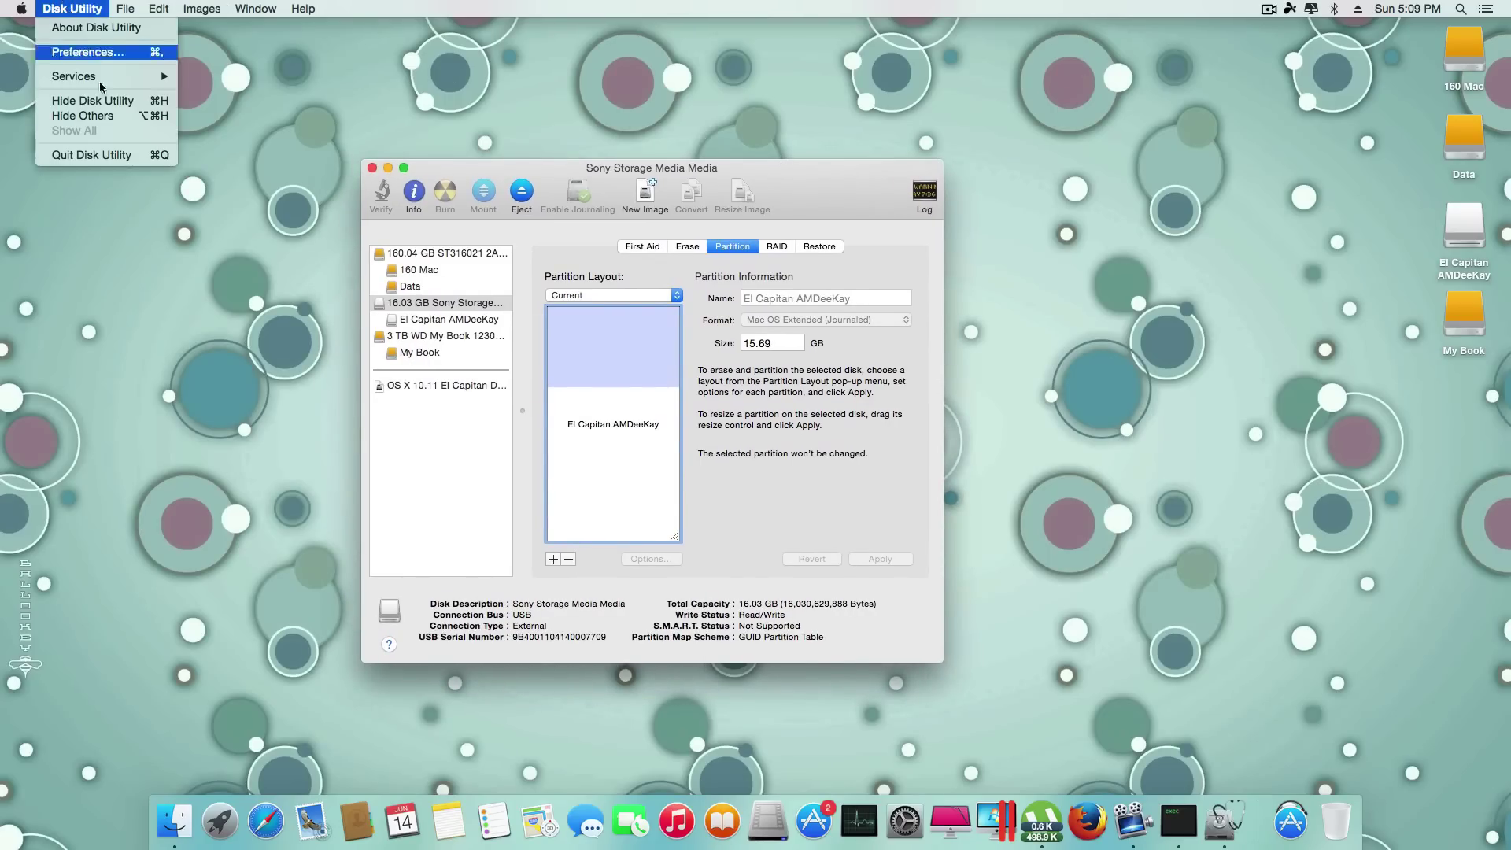
pyautogui.click(112, 154)
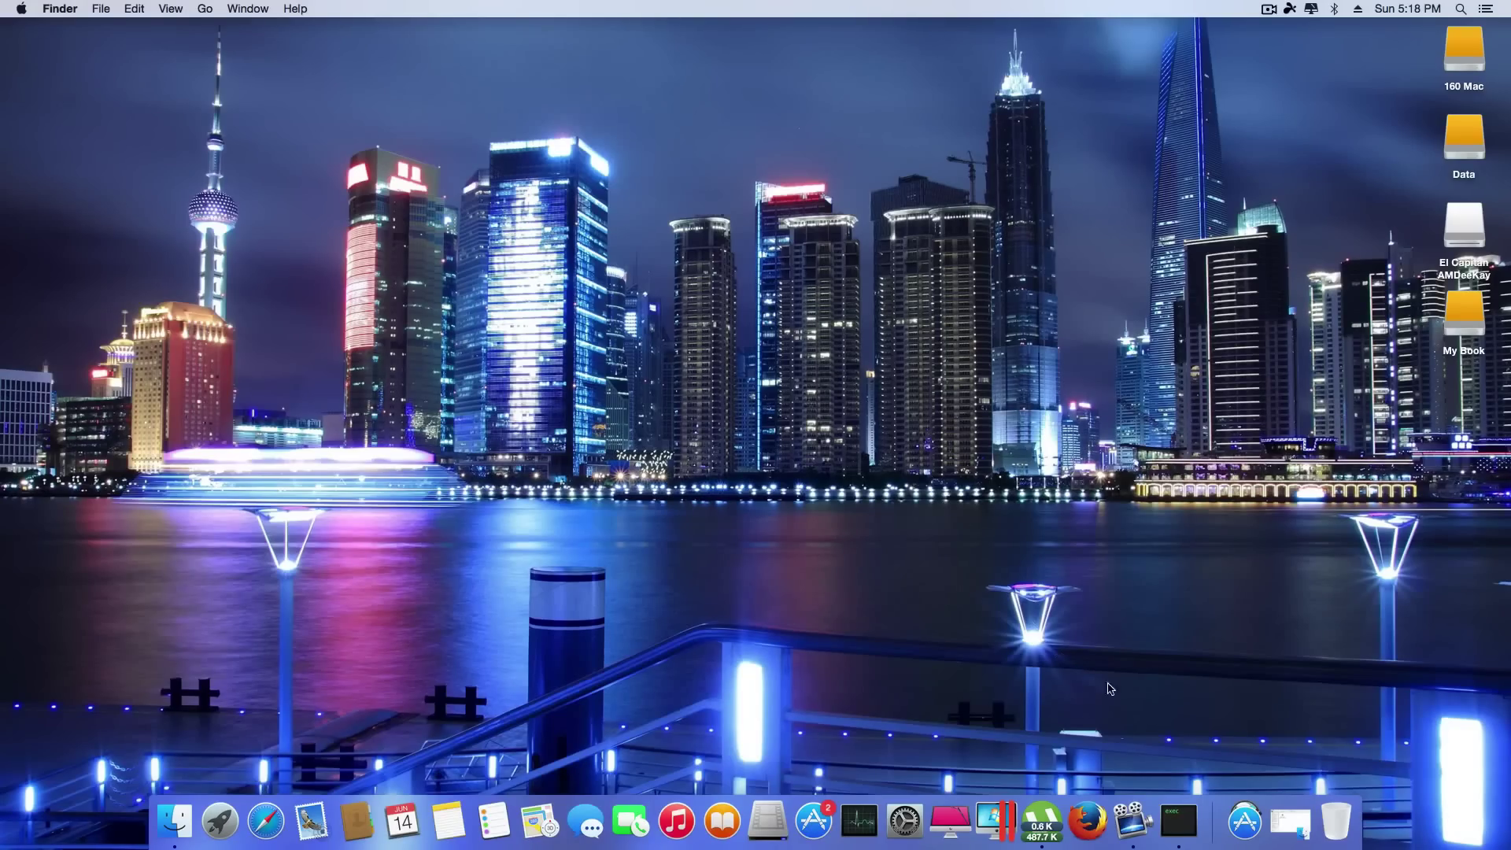
# Bring back the minimized Distro folder window and preview the OS X 10.11 El Capitan disk image in it.
pyautogui.click(1291, 821)
pyautogui.click(760, 438)
pyautogui.press('space')
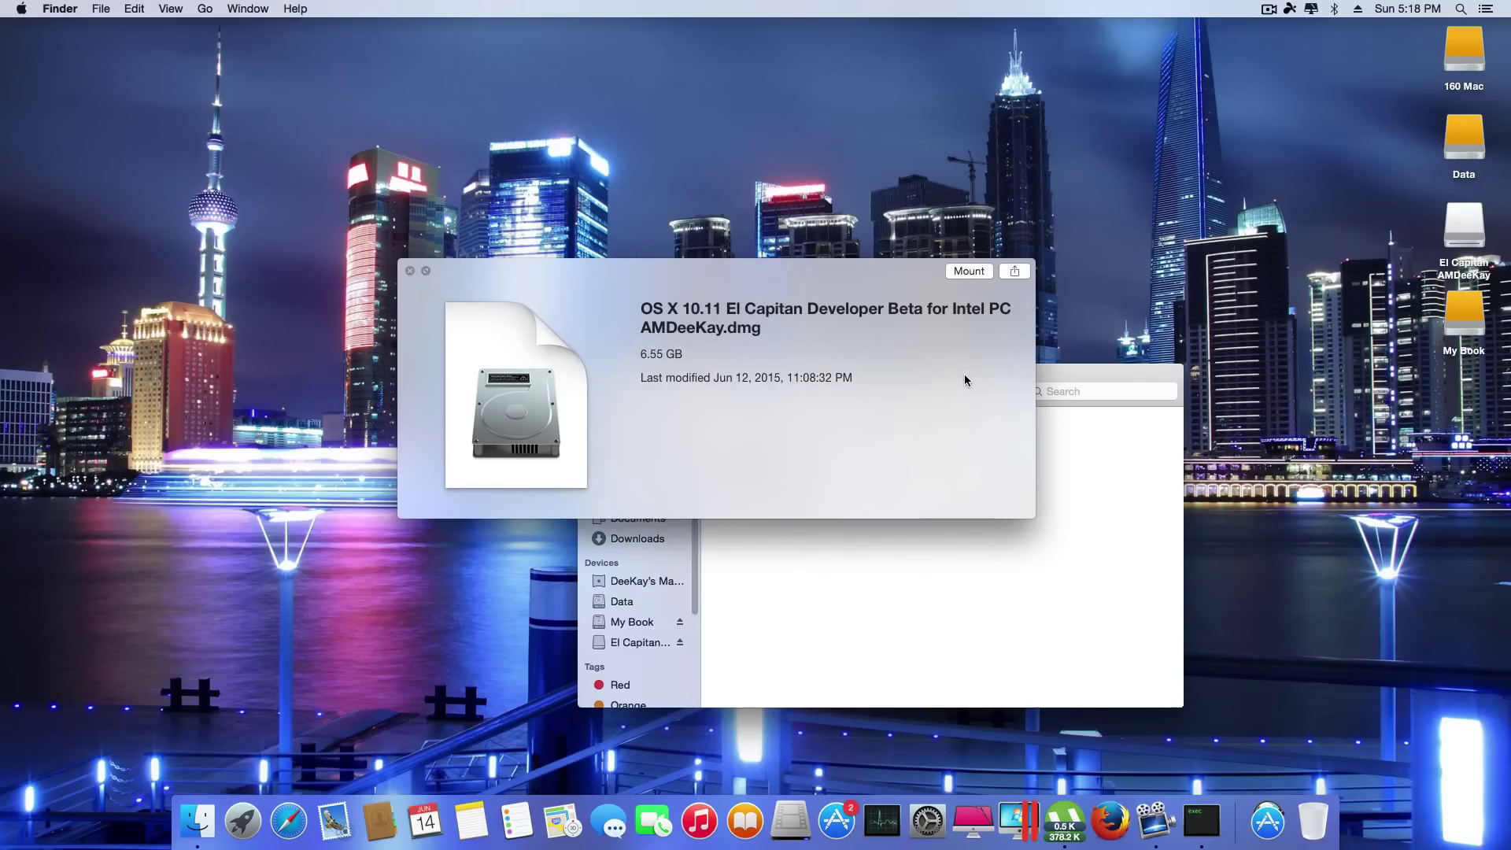
pyautogui.press('space')
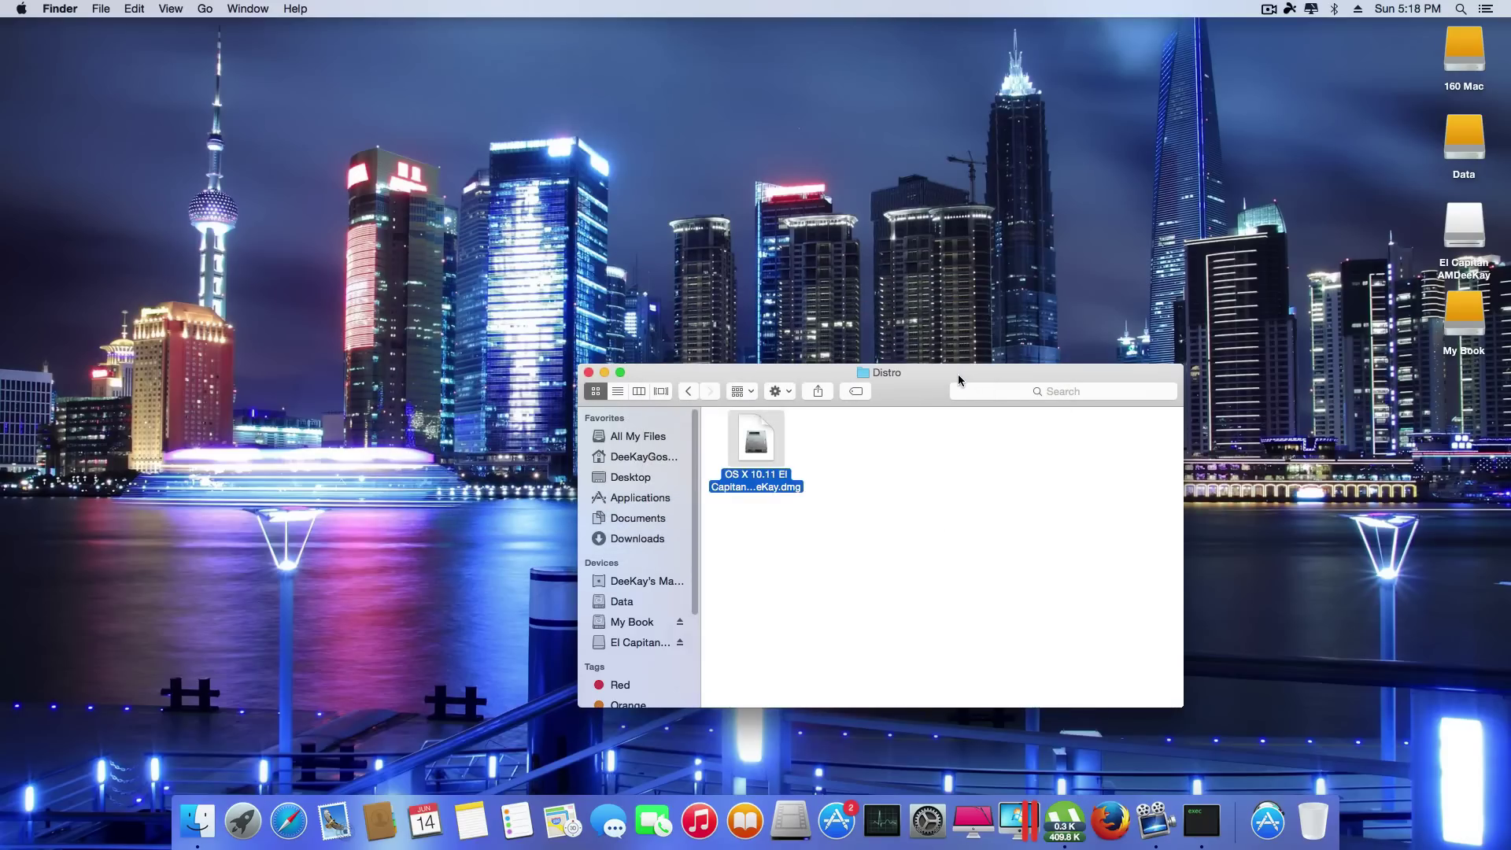
pyautogui.moveTo(956, 374); pyautogui.dragTo(806, 251)
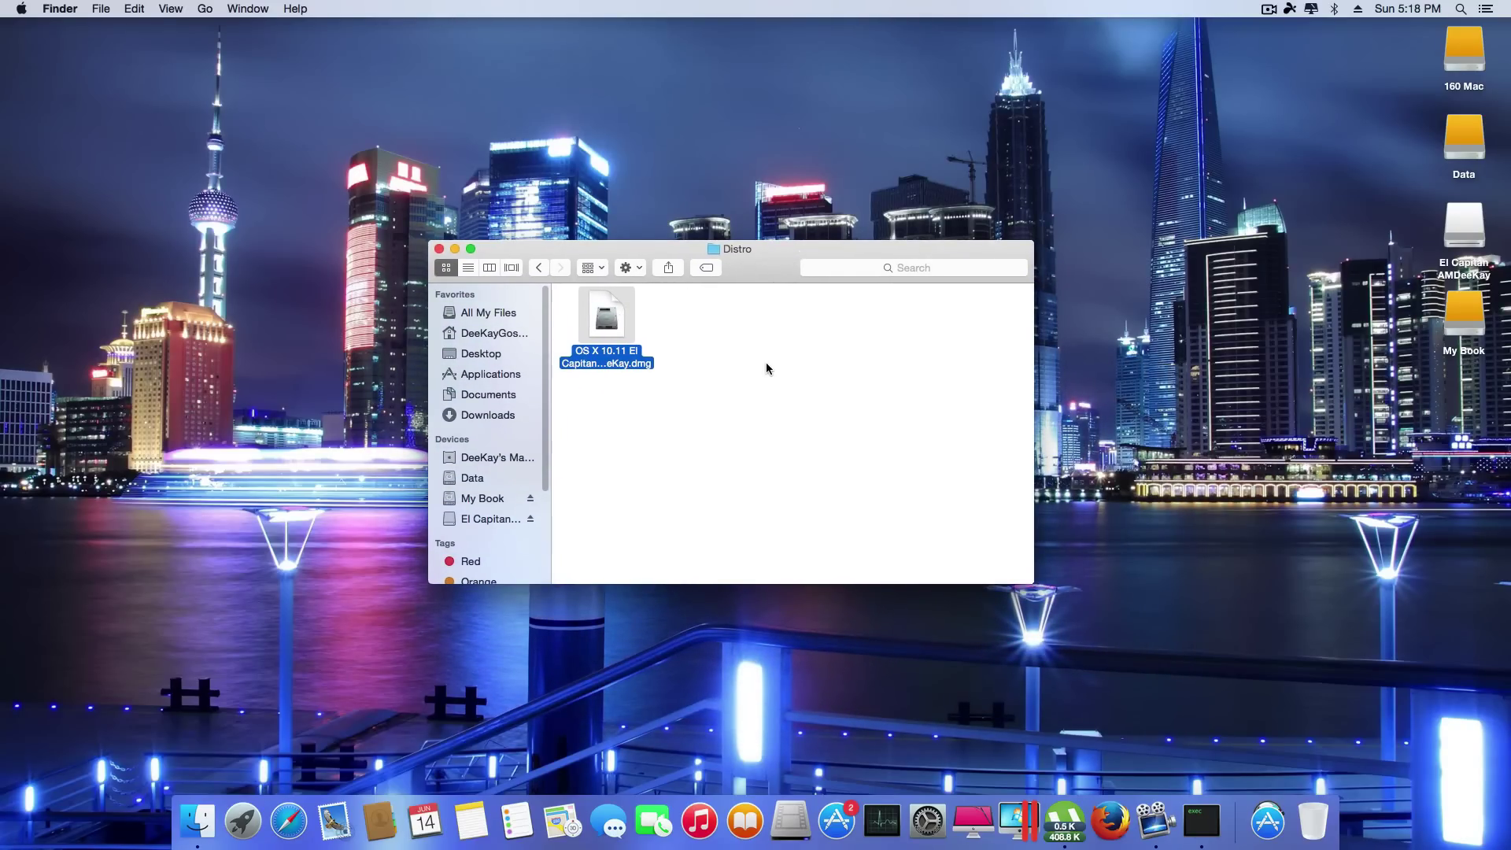
# Mount the El Capitan disk image, close the Distro folder window and reposition the mounted volume's window.
pyautogui.press('super+o')
pyautogui.click(858, 287)
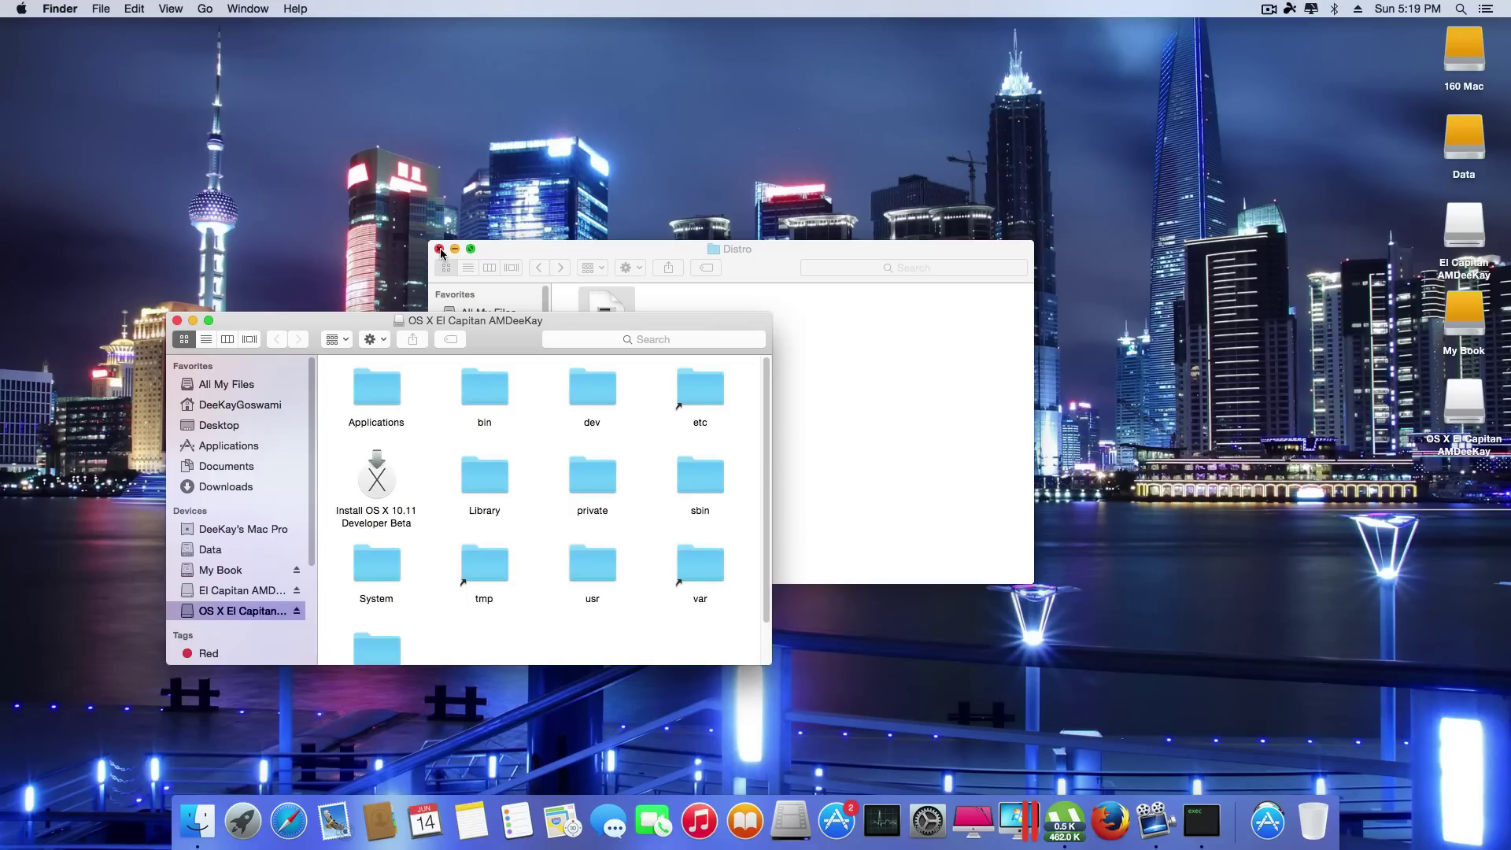
pyautogui.click(439, 248)
pyautogui.moveTo(485, 338); pyautogui.dragTo(675, 195)
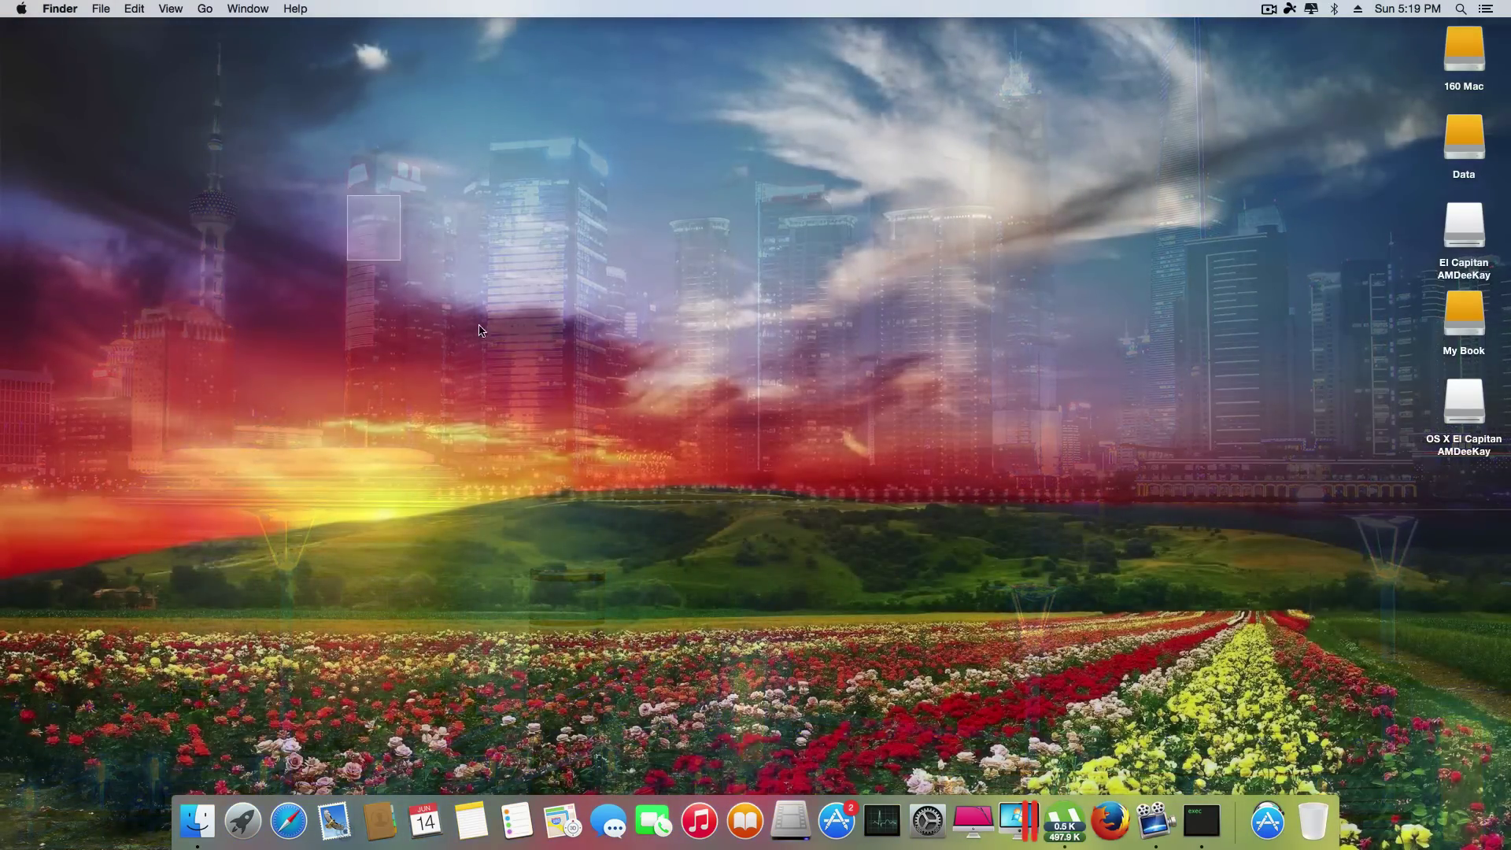
# Find SuperDuper! with a system search for "super" and launch it.
pyautogui.moveTo(347, 195); pyautogui.dragTo(928, 574)
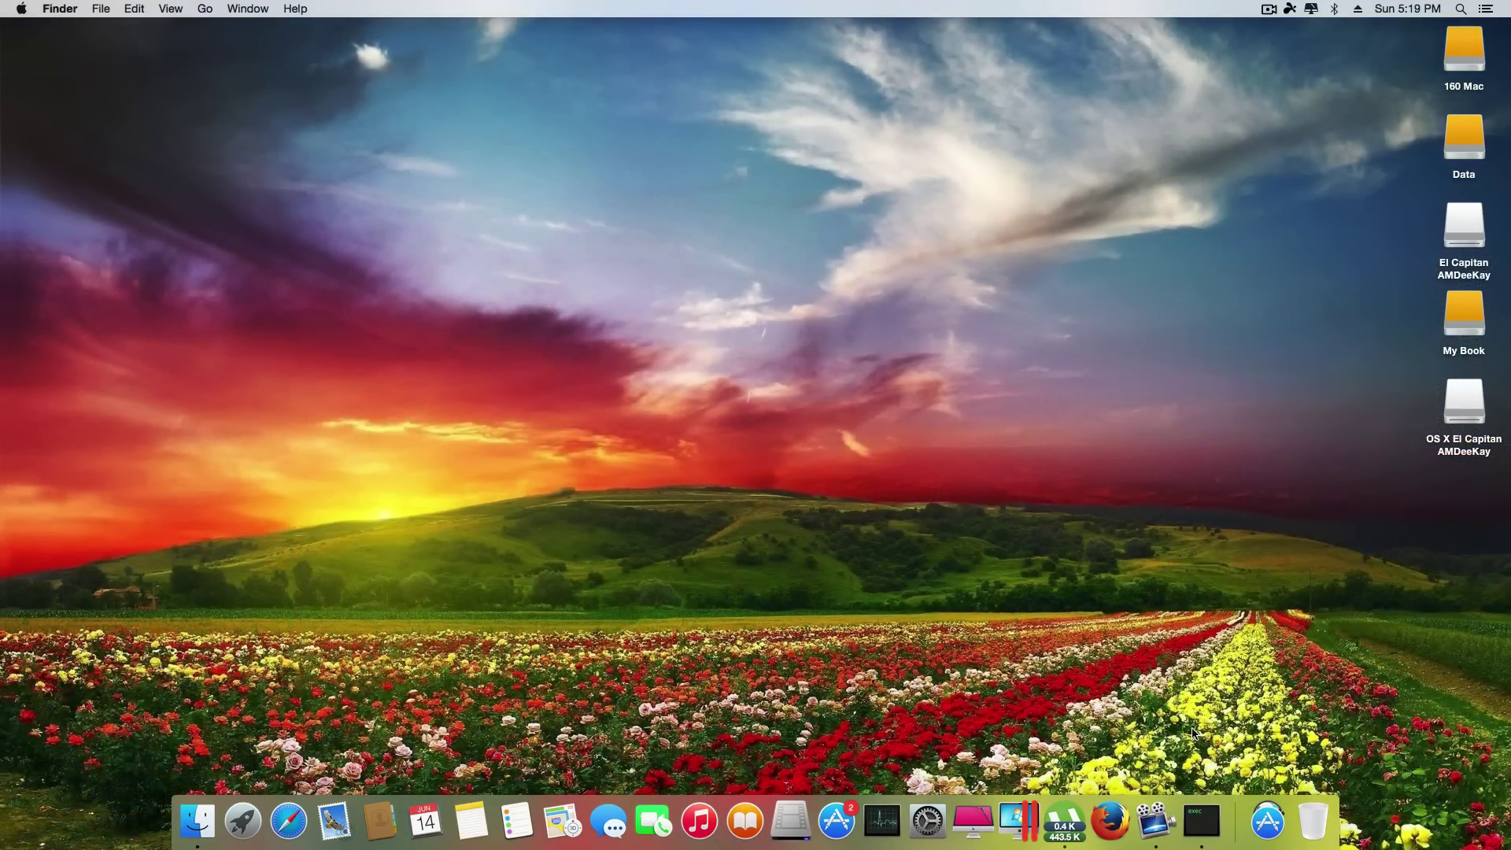
pyautogui.press('super+space')
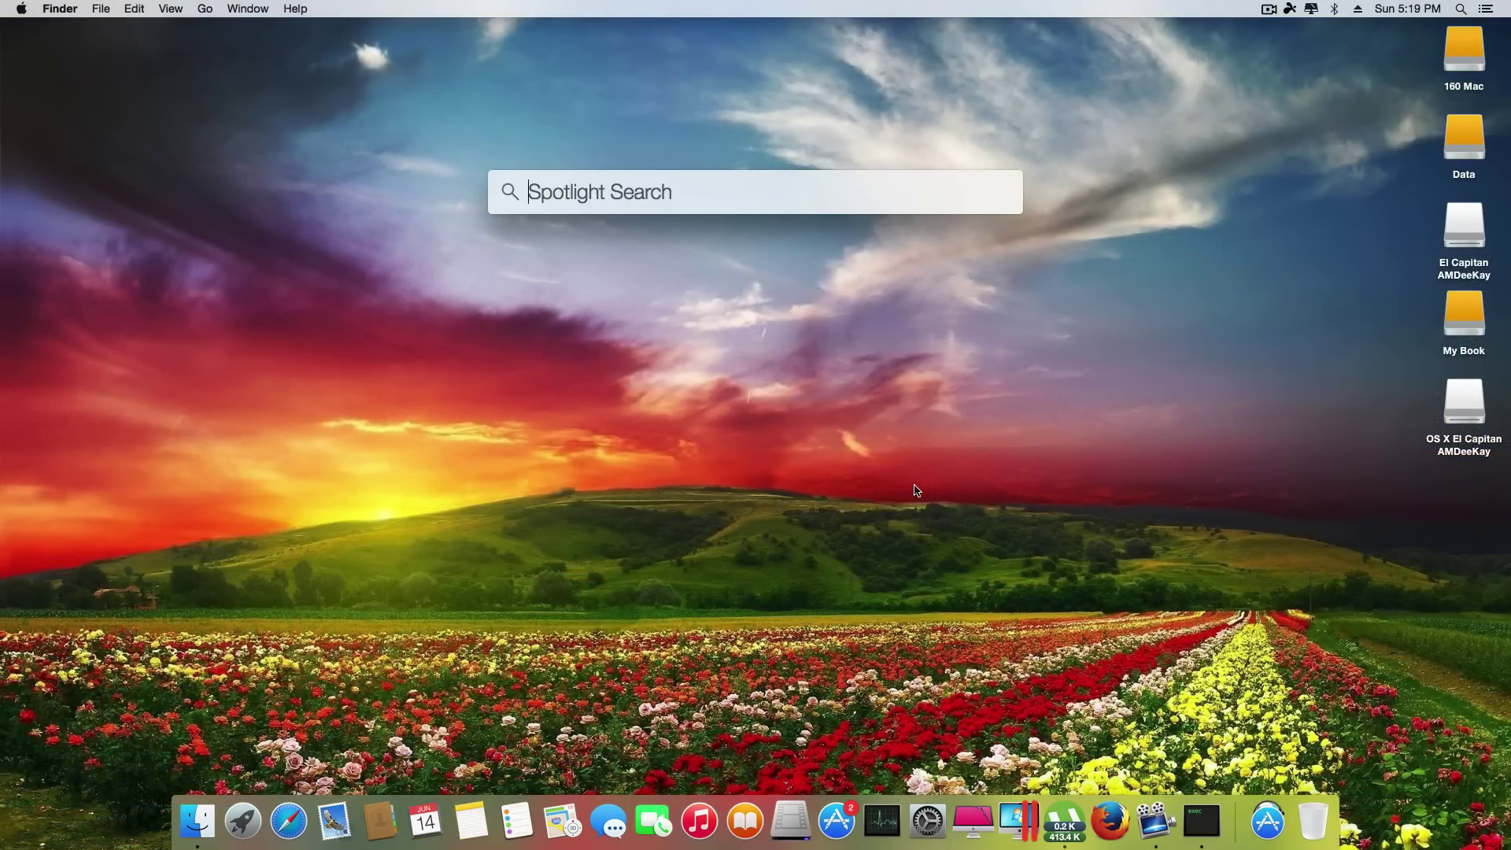
pyautogui.write('super')
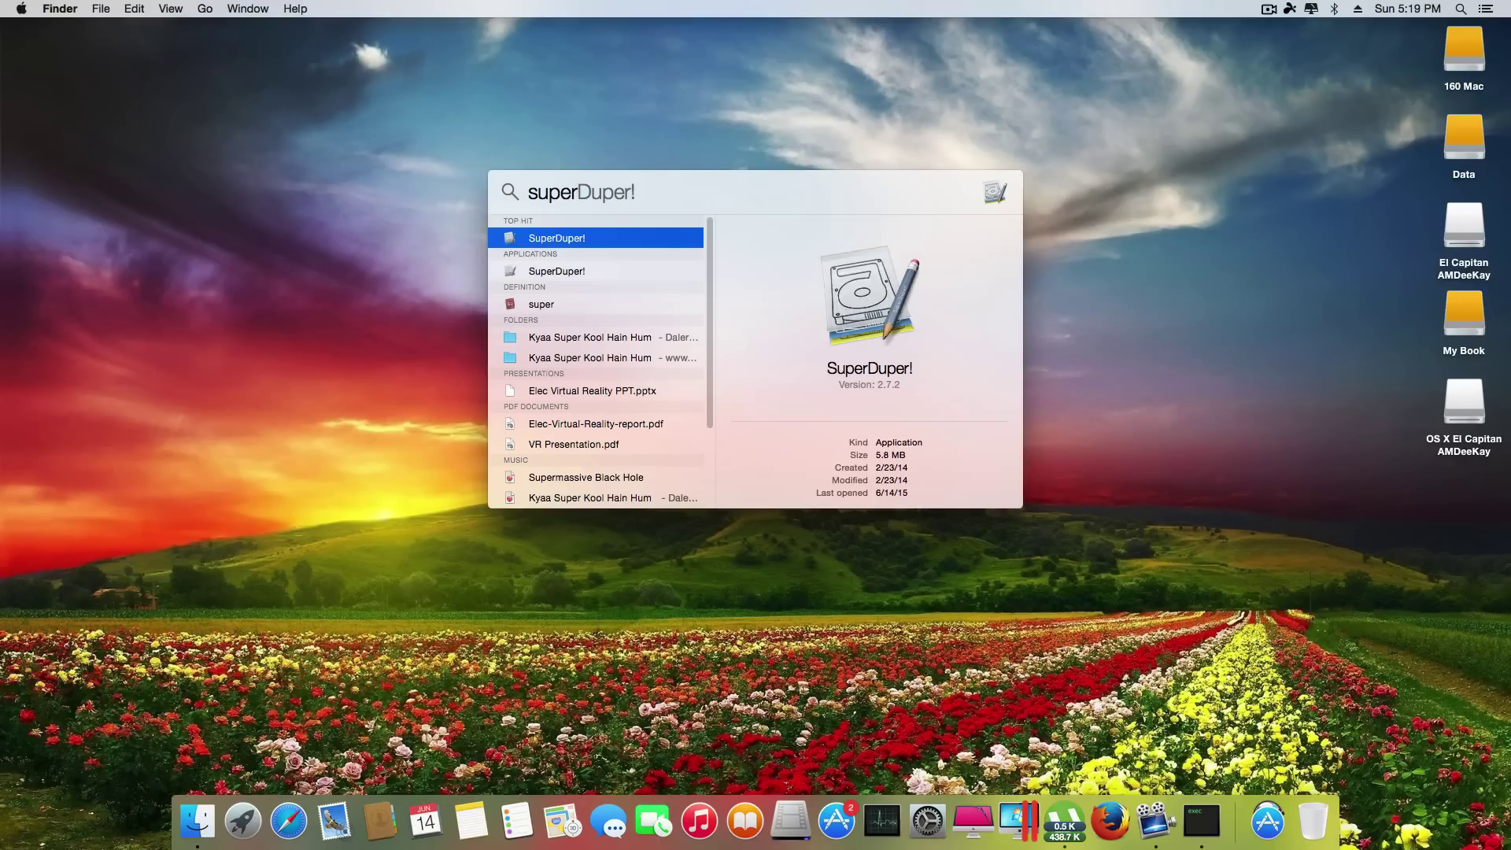
pyautogui.press('Return')
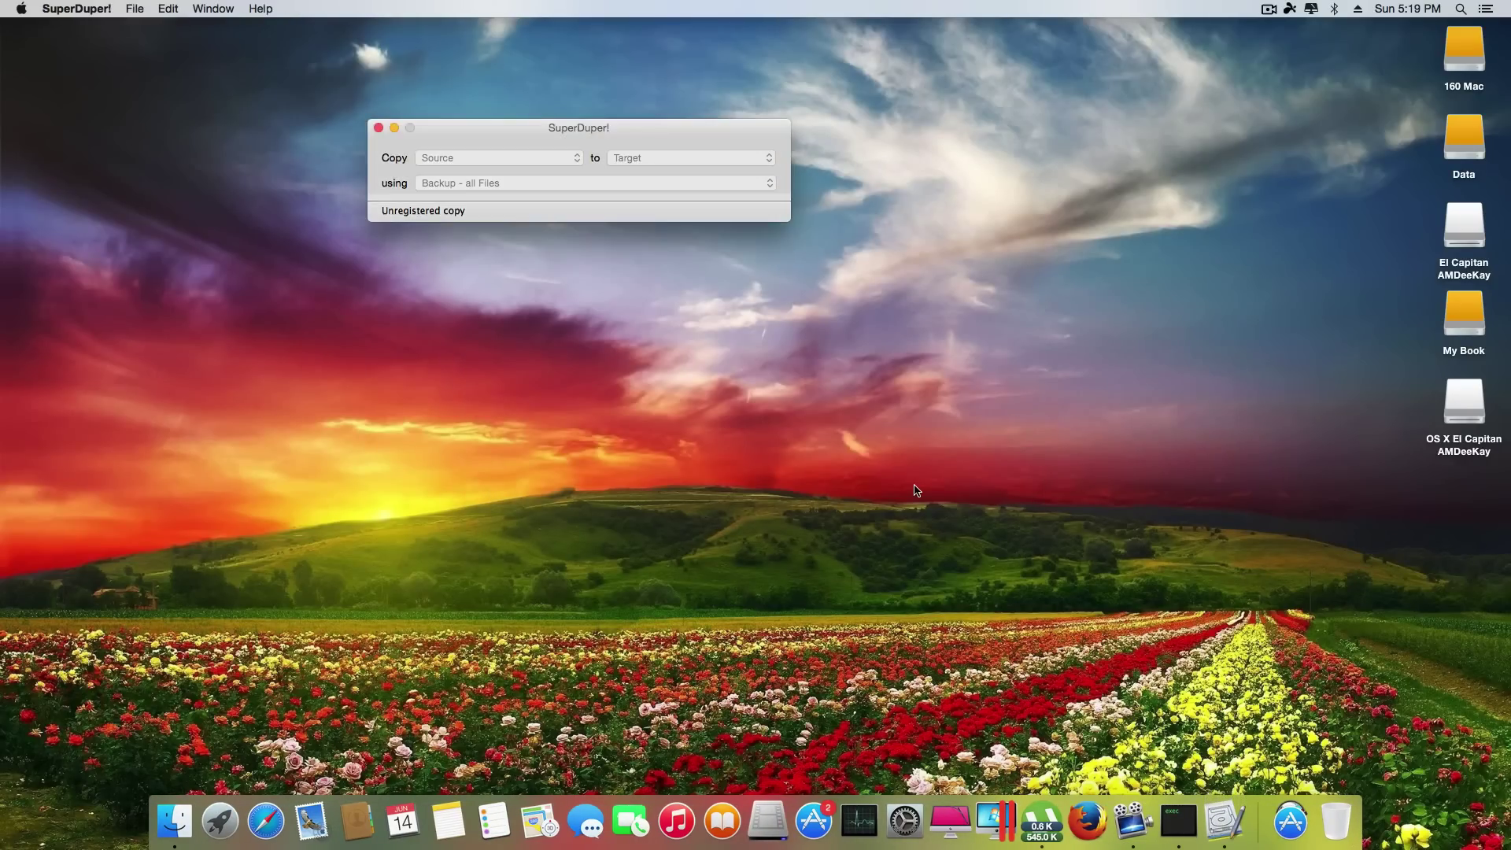
pyautogui.click(693, 232)
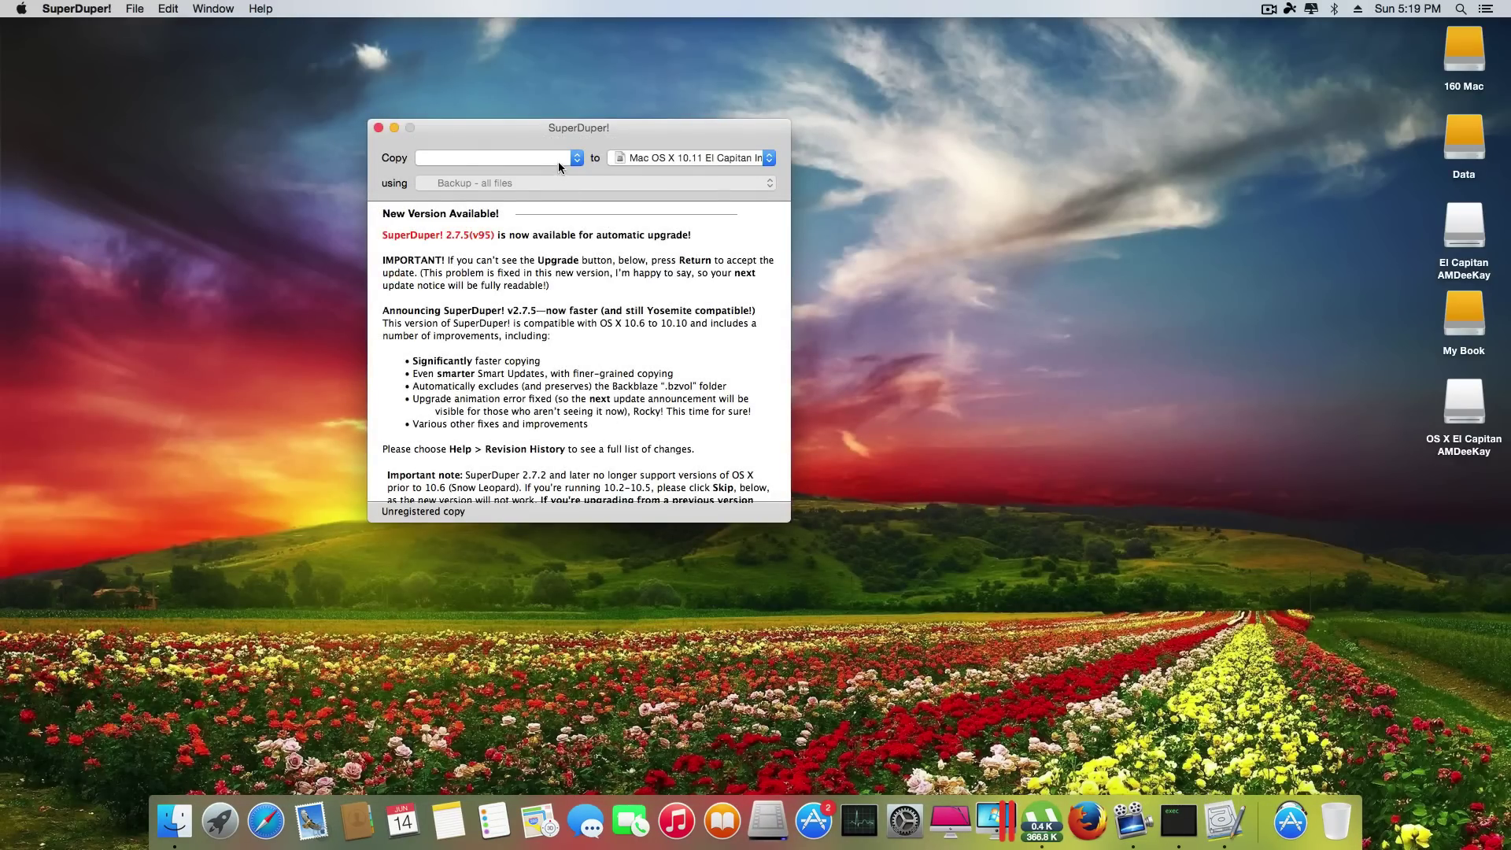
# Set up a copy from OS X El Capitan AMDeeKay to El Capitan AMDeeKay using the "Restore - all files" script.
pyautogui.click(558, 162)
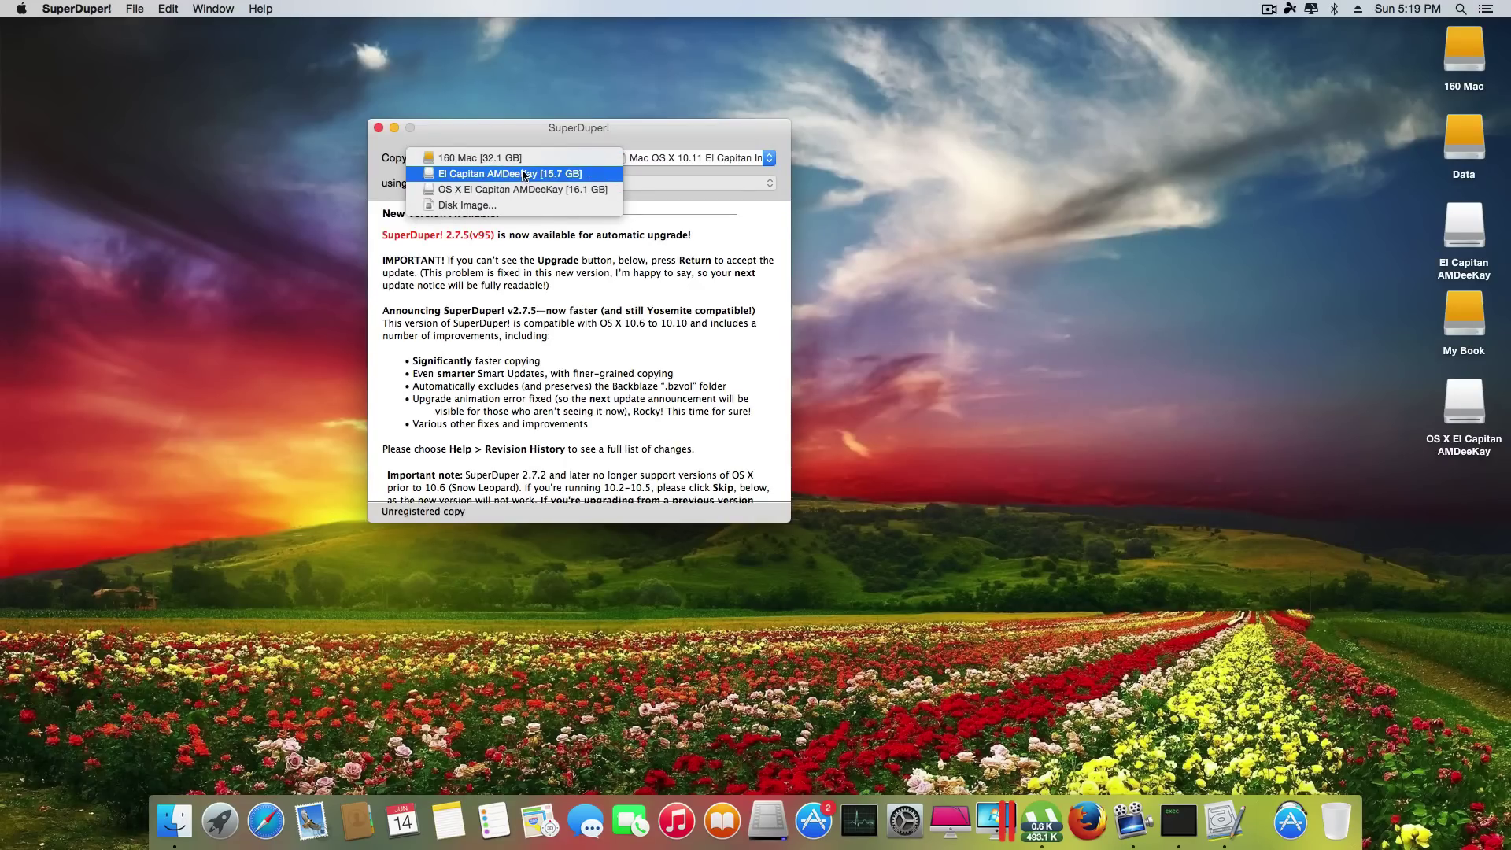
pyautogui.click(519, 189)
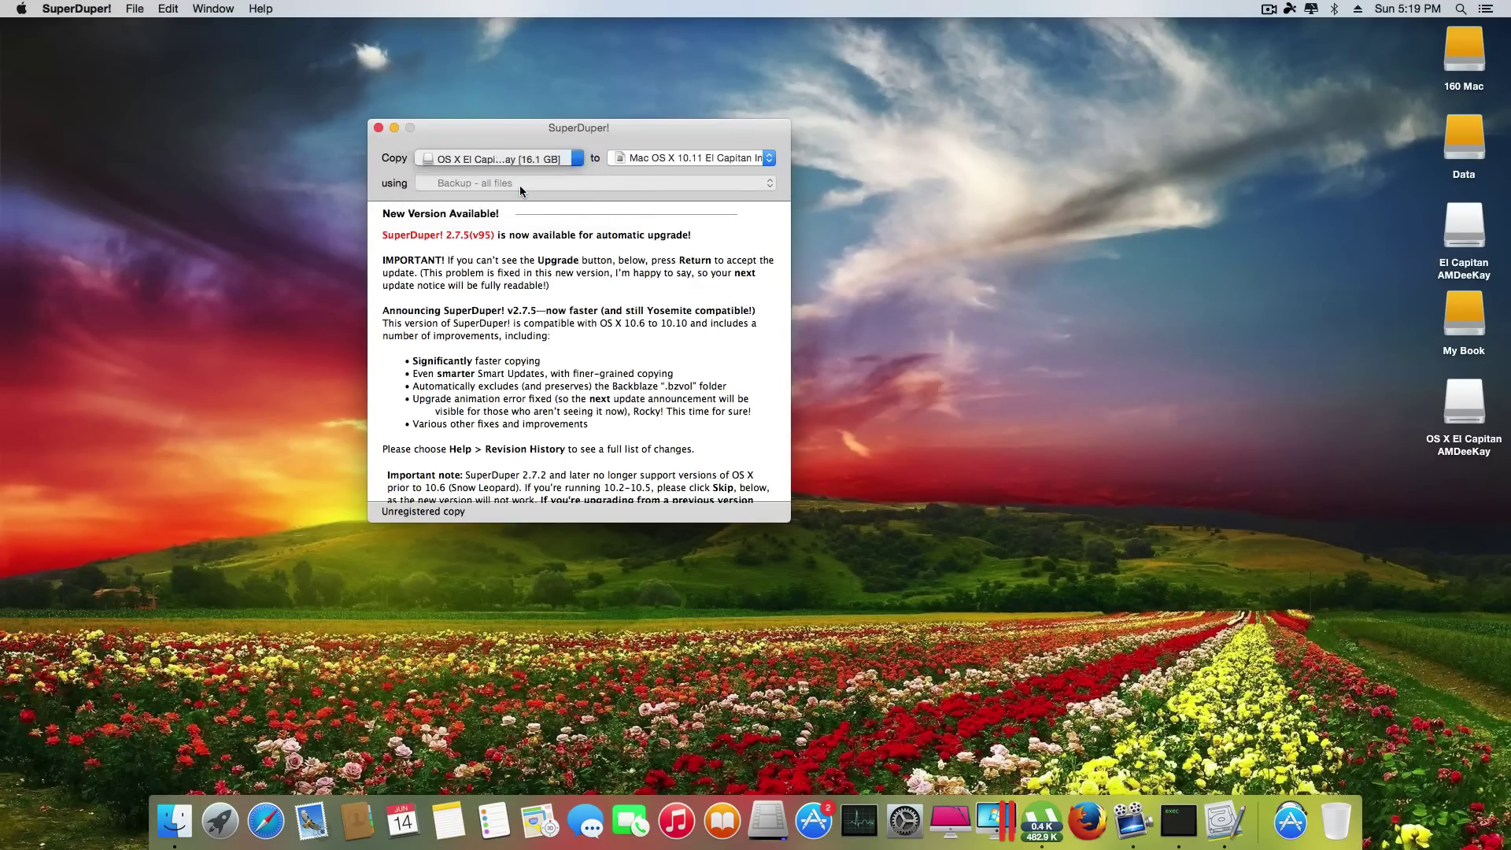
pyautogui.click(629, 160)
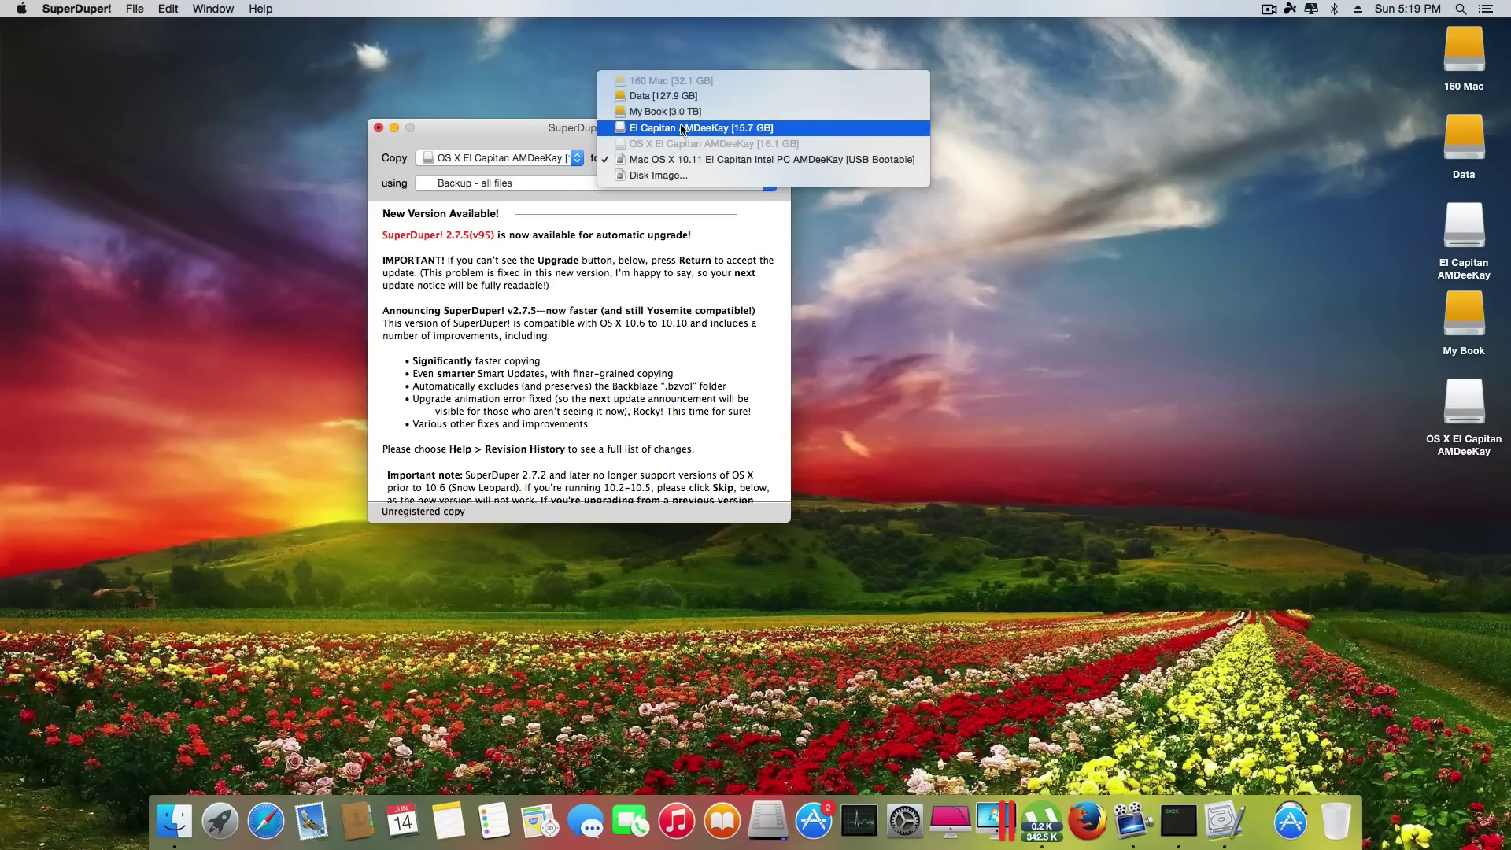
pyautogui.click(645, 128)
pyautogui.click(539, 182)
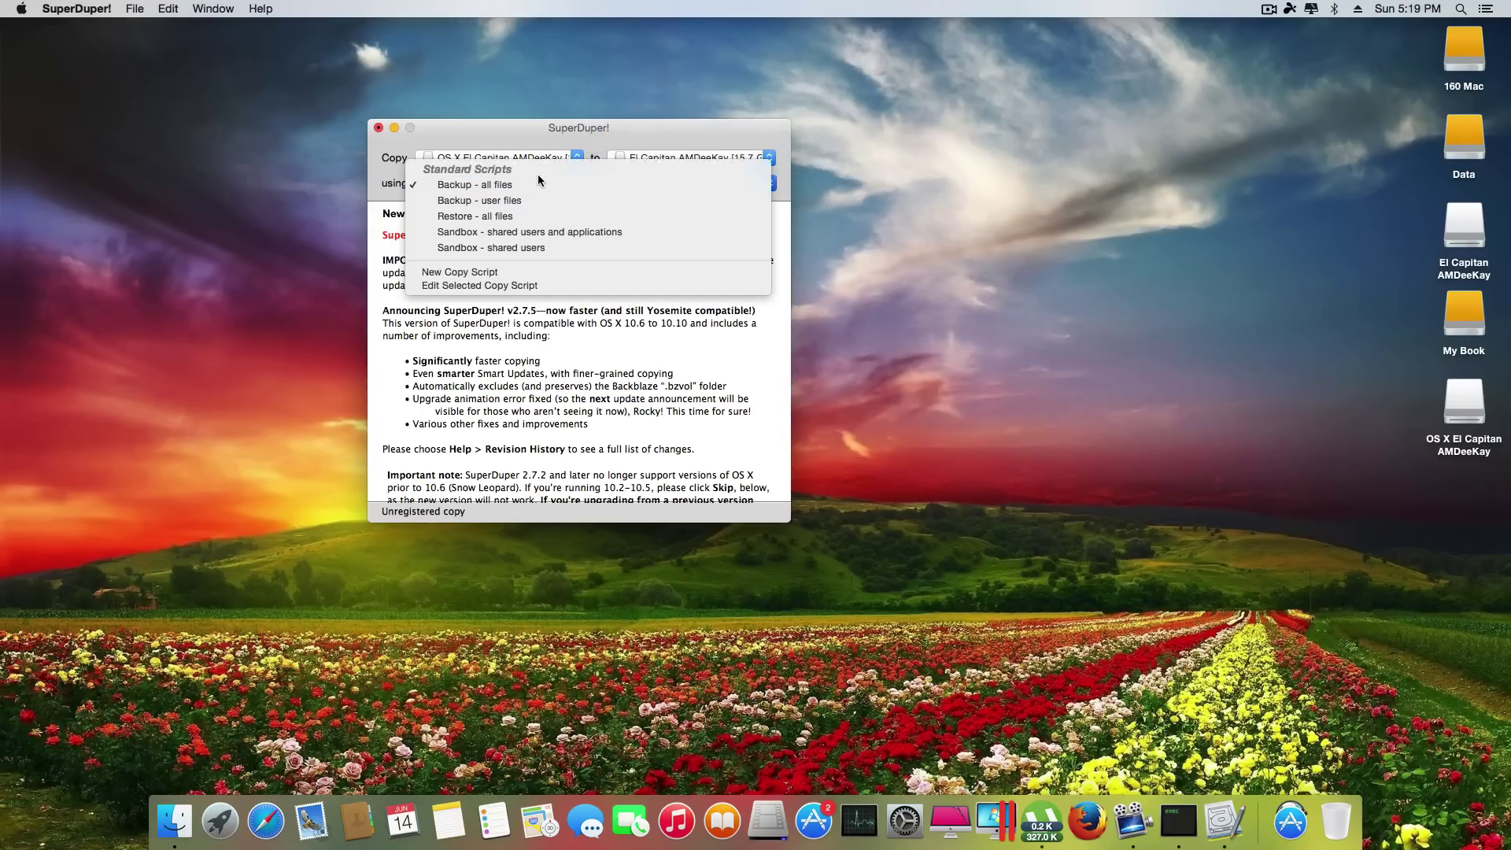
pyautogui.click(516, 218)
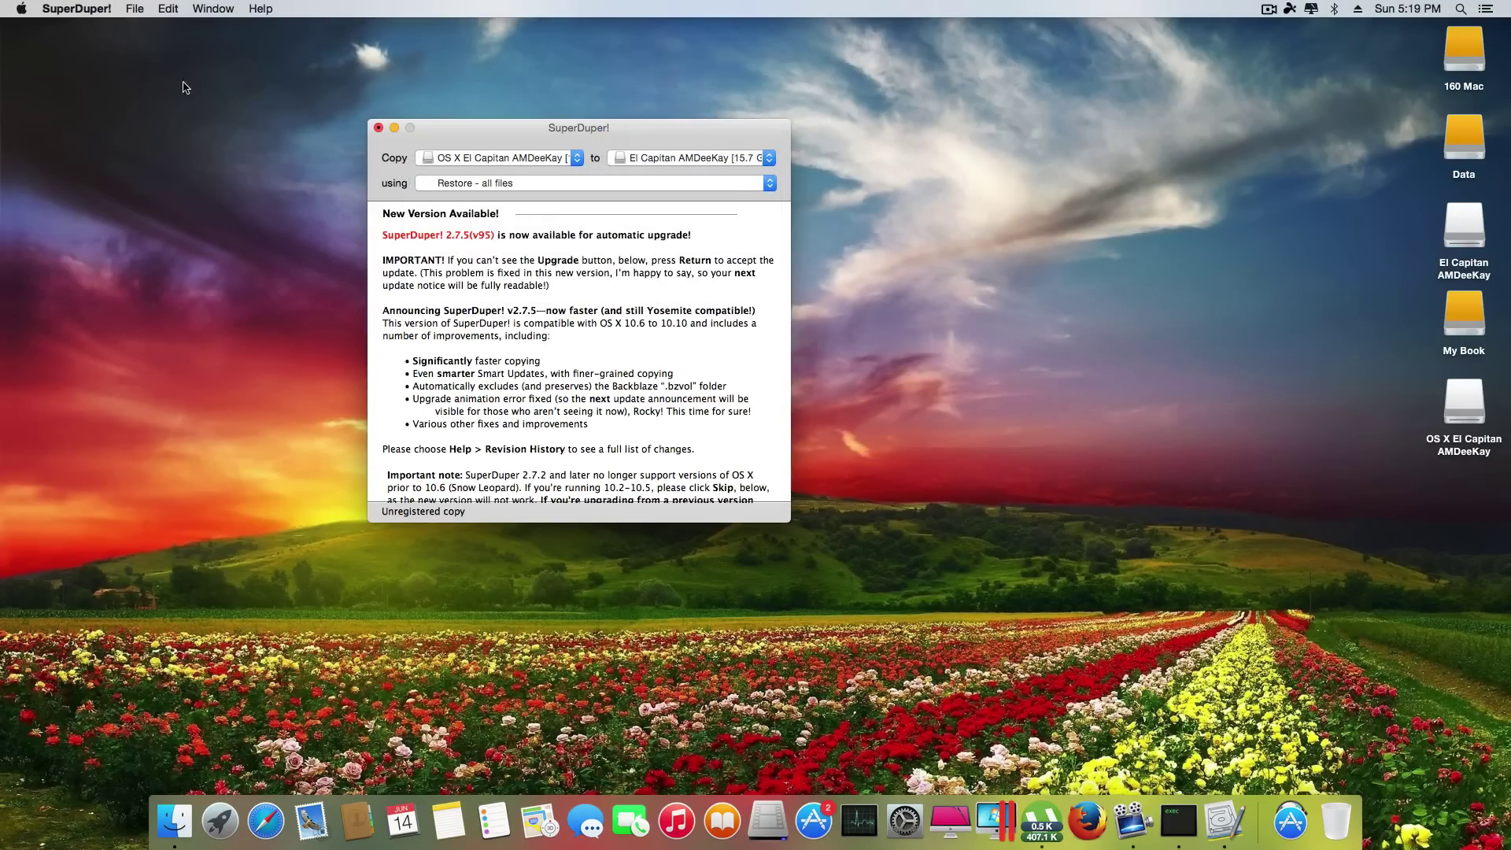
# Dismiss the new version notice and move the SuperDuper! window lower on the desktop.
pyautogui.press('super+q')
pyautogui.click(22, 9)
pyautogui.moveTo(139, 93)
pyautogui.click(287, 127)
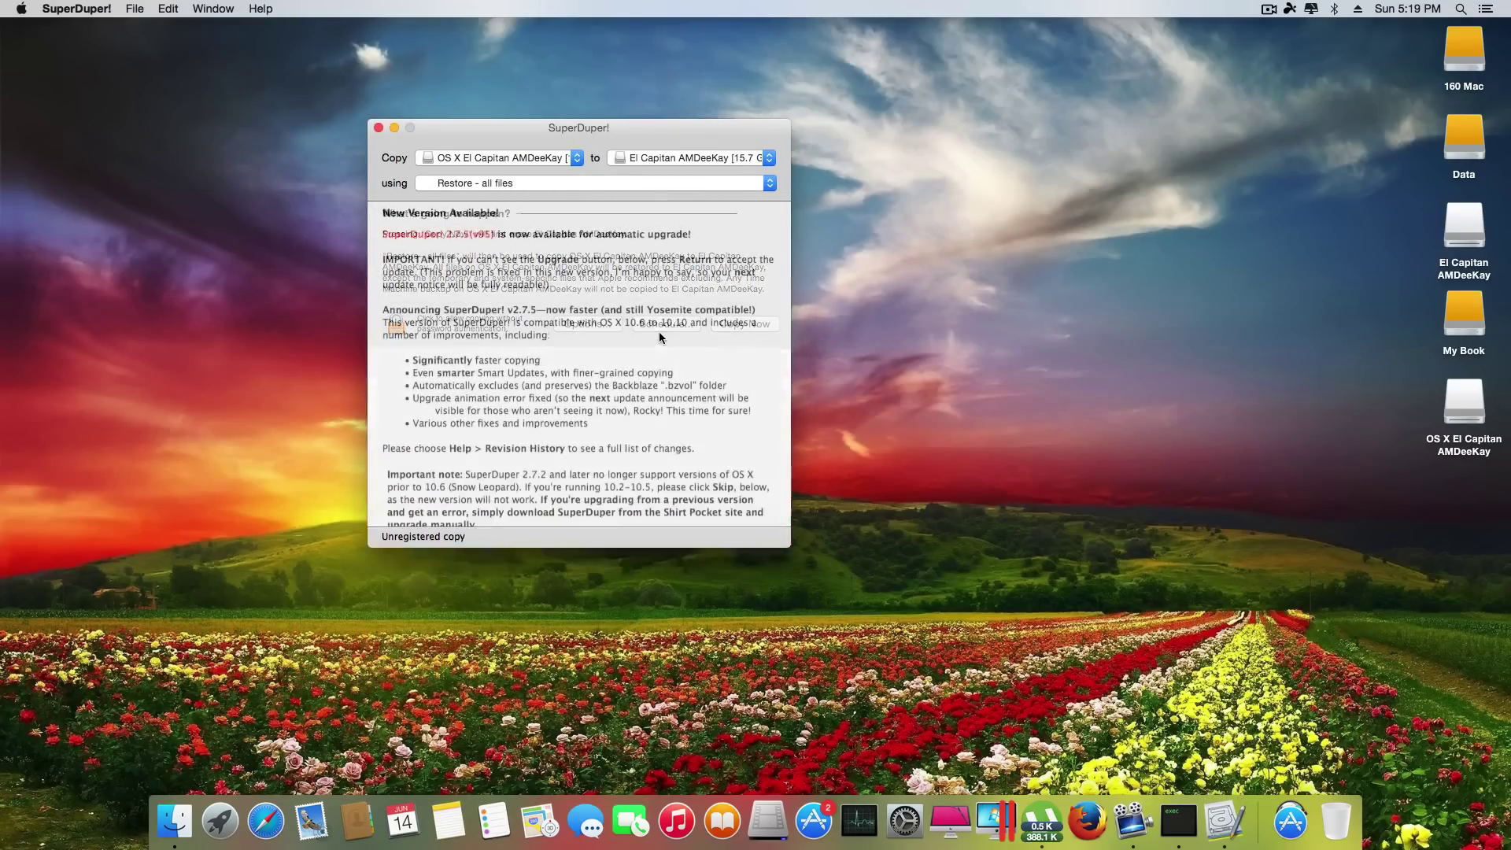
pyautogui.click(670, 580)
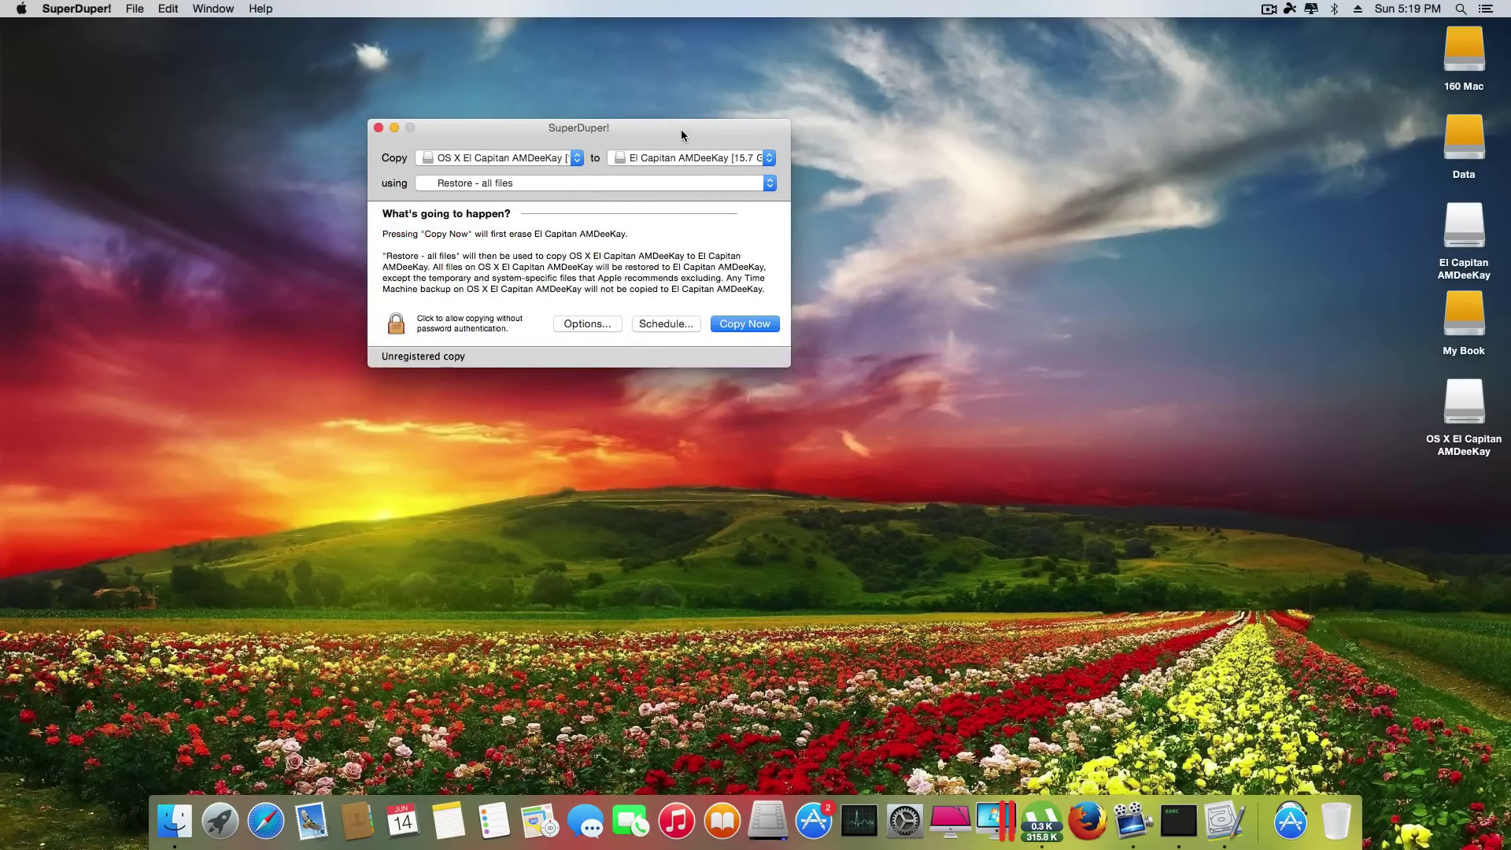
pyautogui.moveTo(681, 130); pyautogui.dragTo(697, 252)
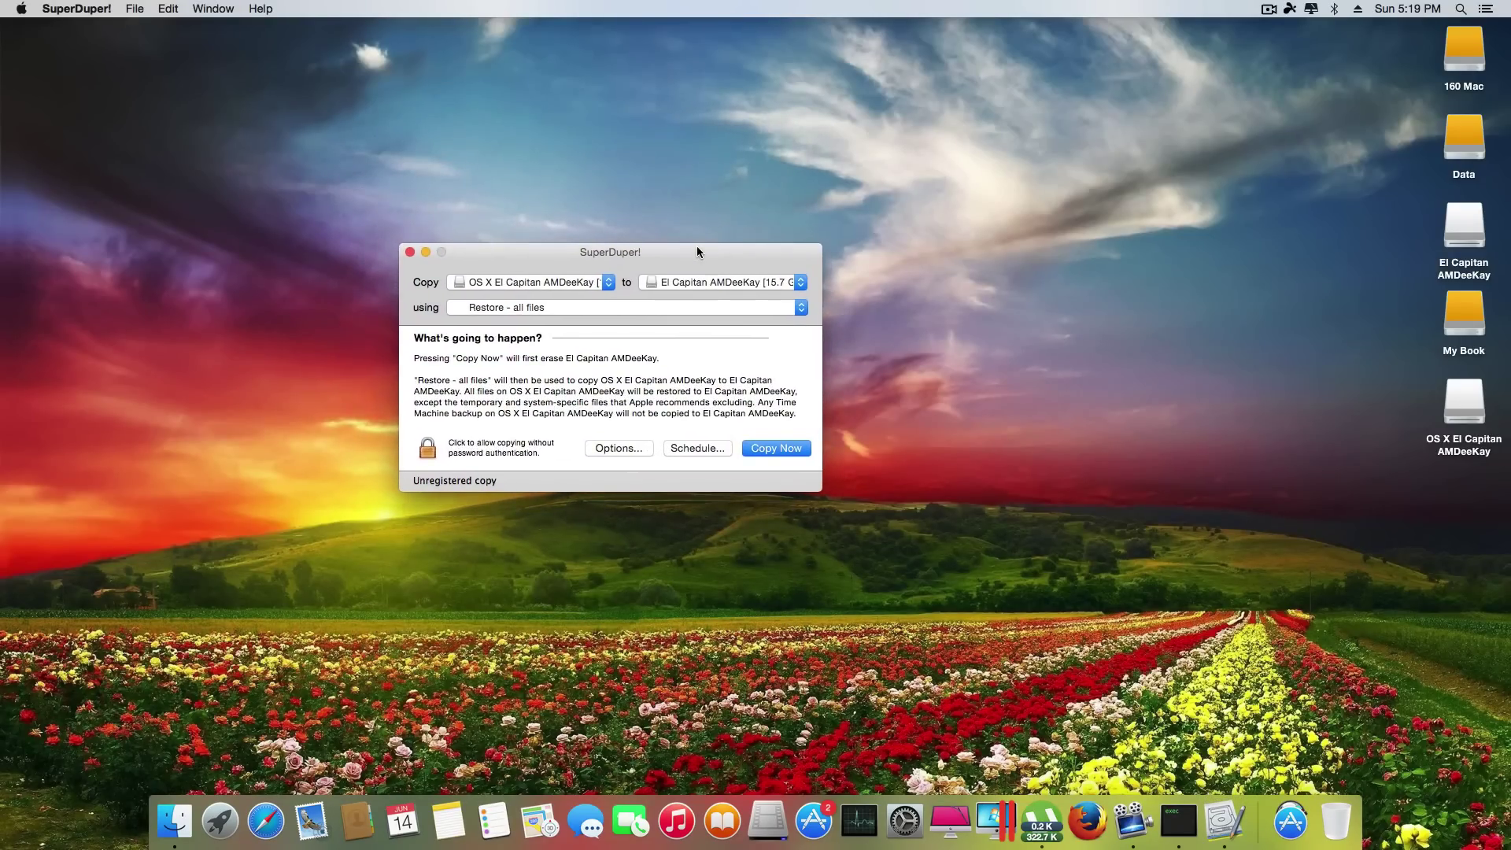
# Check the selected target and source volumes of the copy, keeping both selections.
pyautogui.click(725, 283)
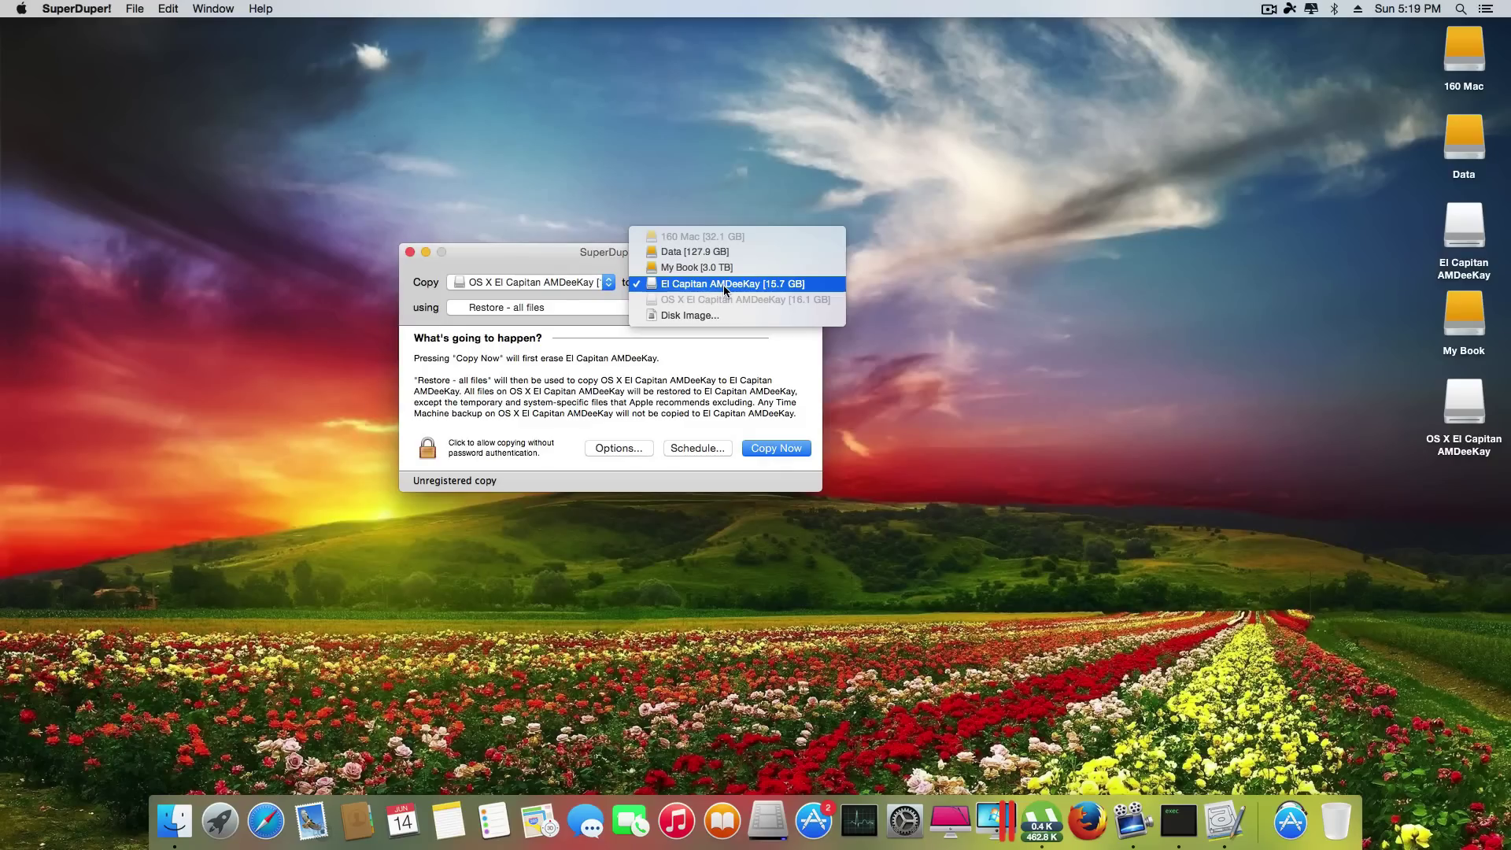
pyautogui.click(723, 285)
pyautogui.click(560, 284)
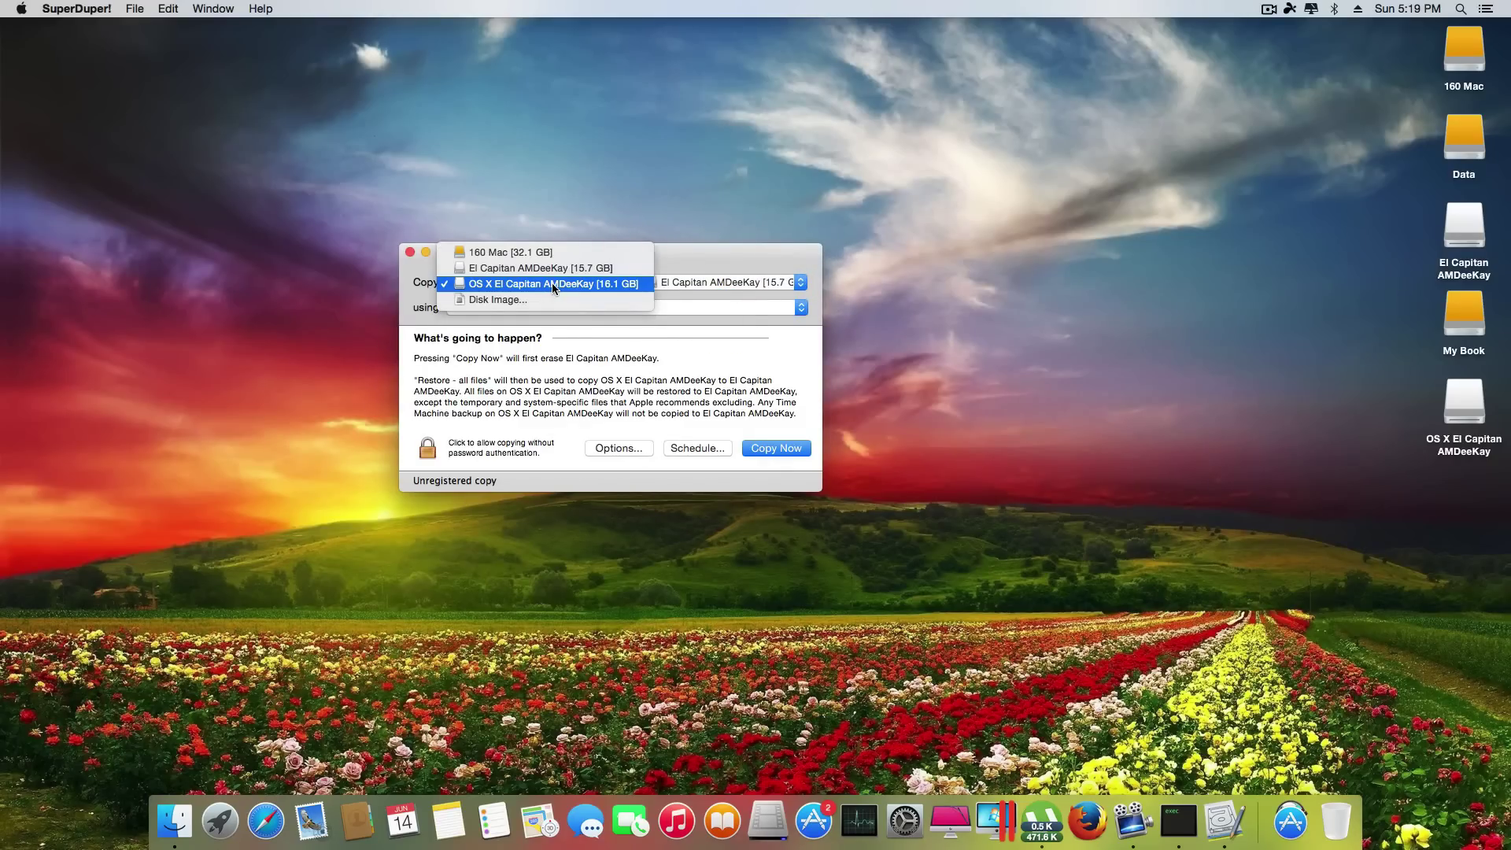
pyautogui.click(553, 284)
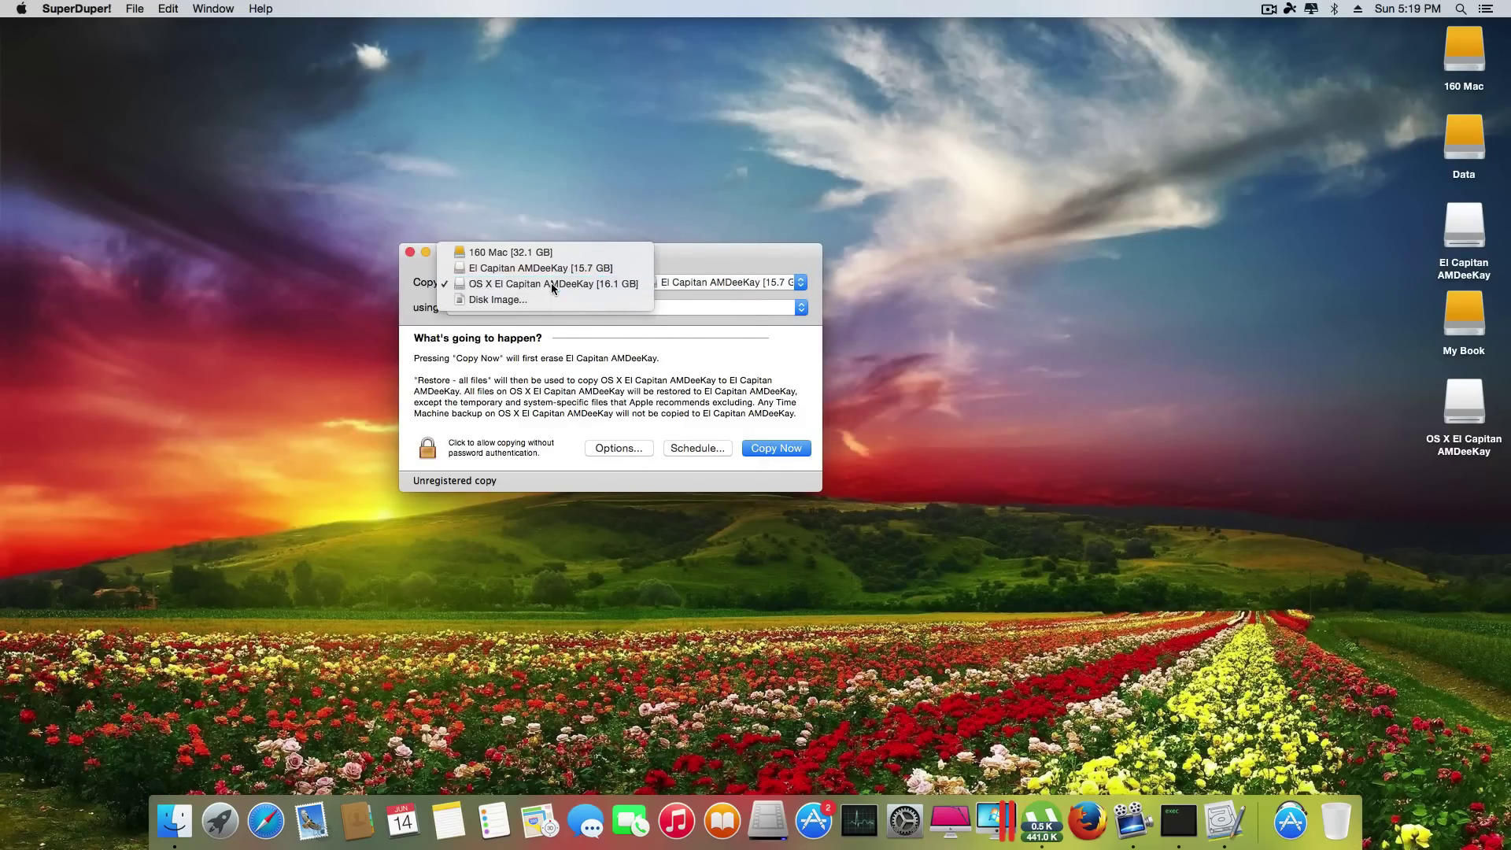
# Start the copy, authorize it with the account password and confirm erasing the El Capitan AMDeeKay volume.
pyautogui.click(770, 449)
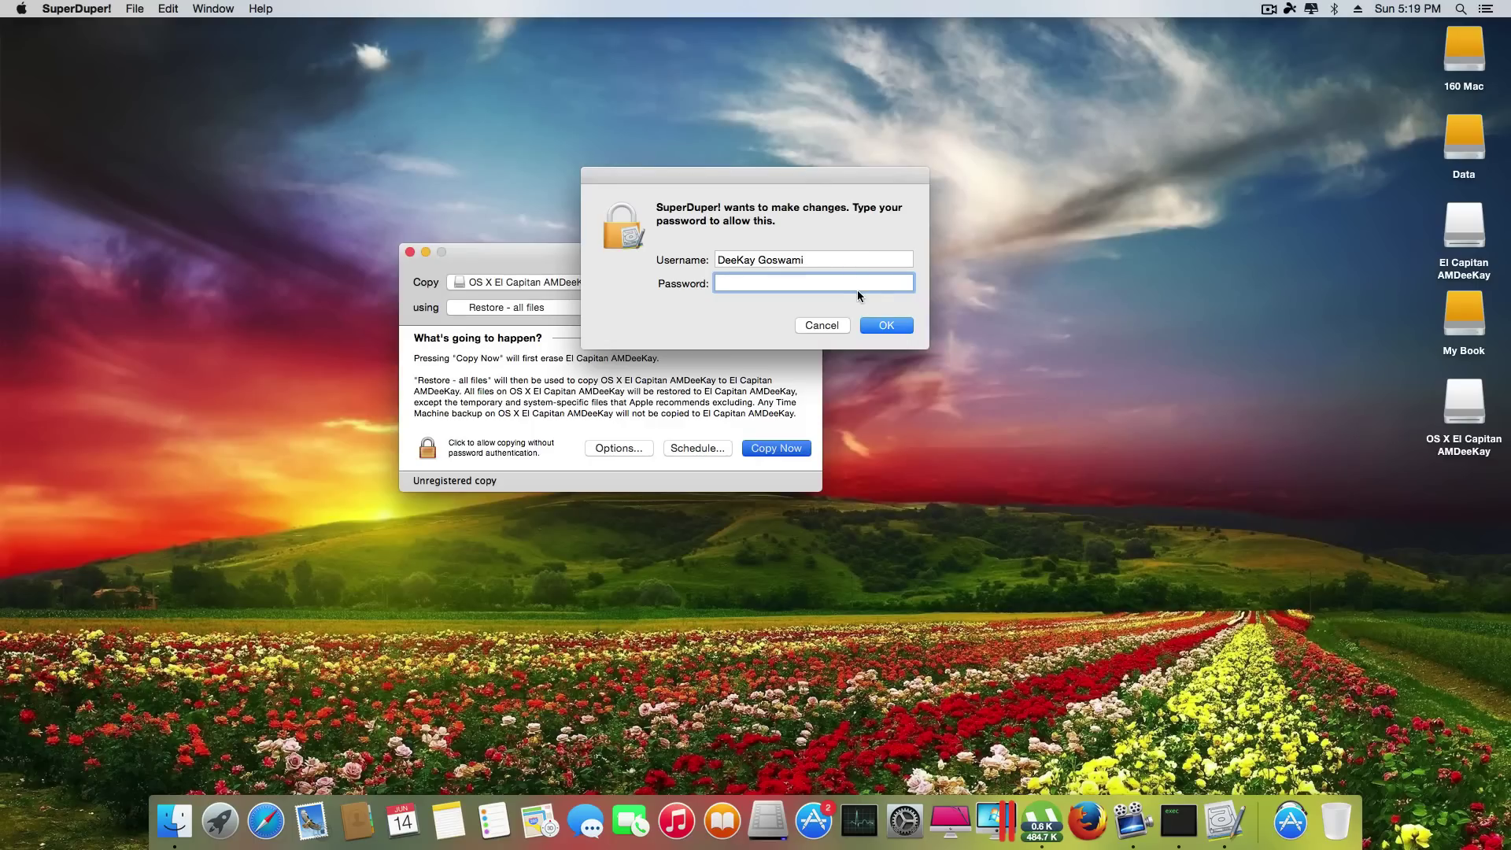
pyautogui.write('••••••')
pyautogui.press('Return')
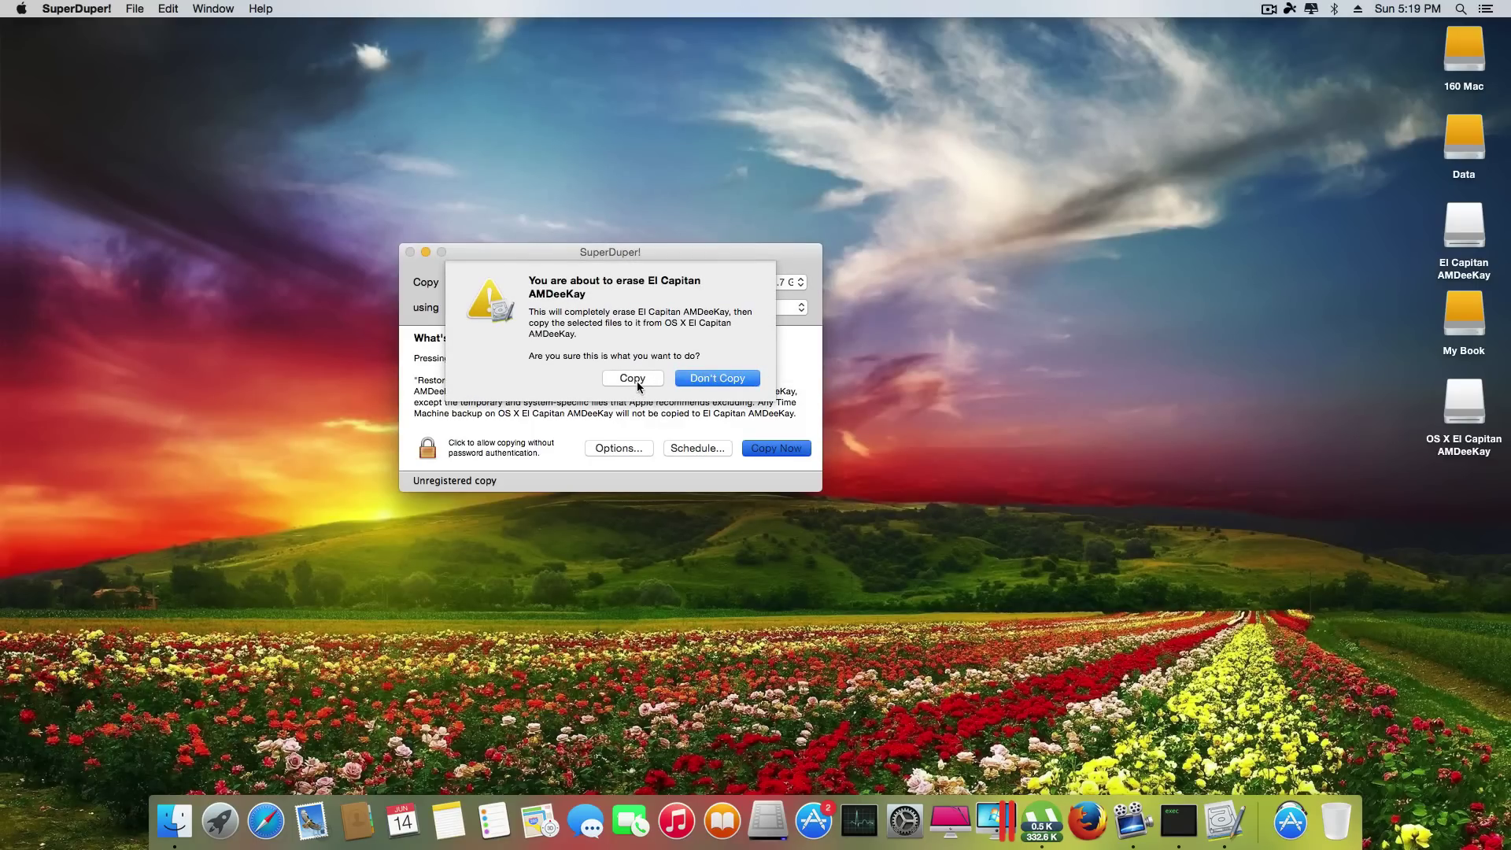
pyautogui.click(635, 379)
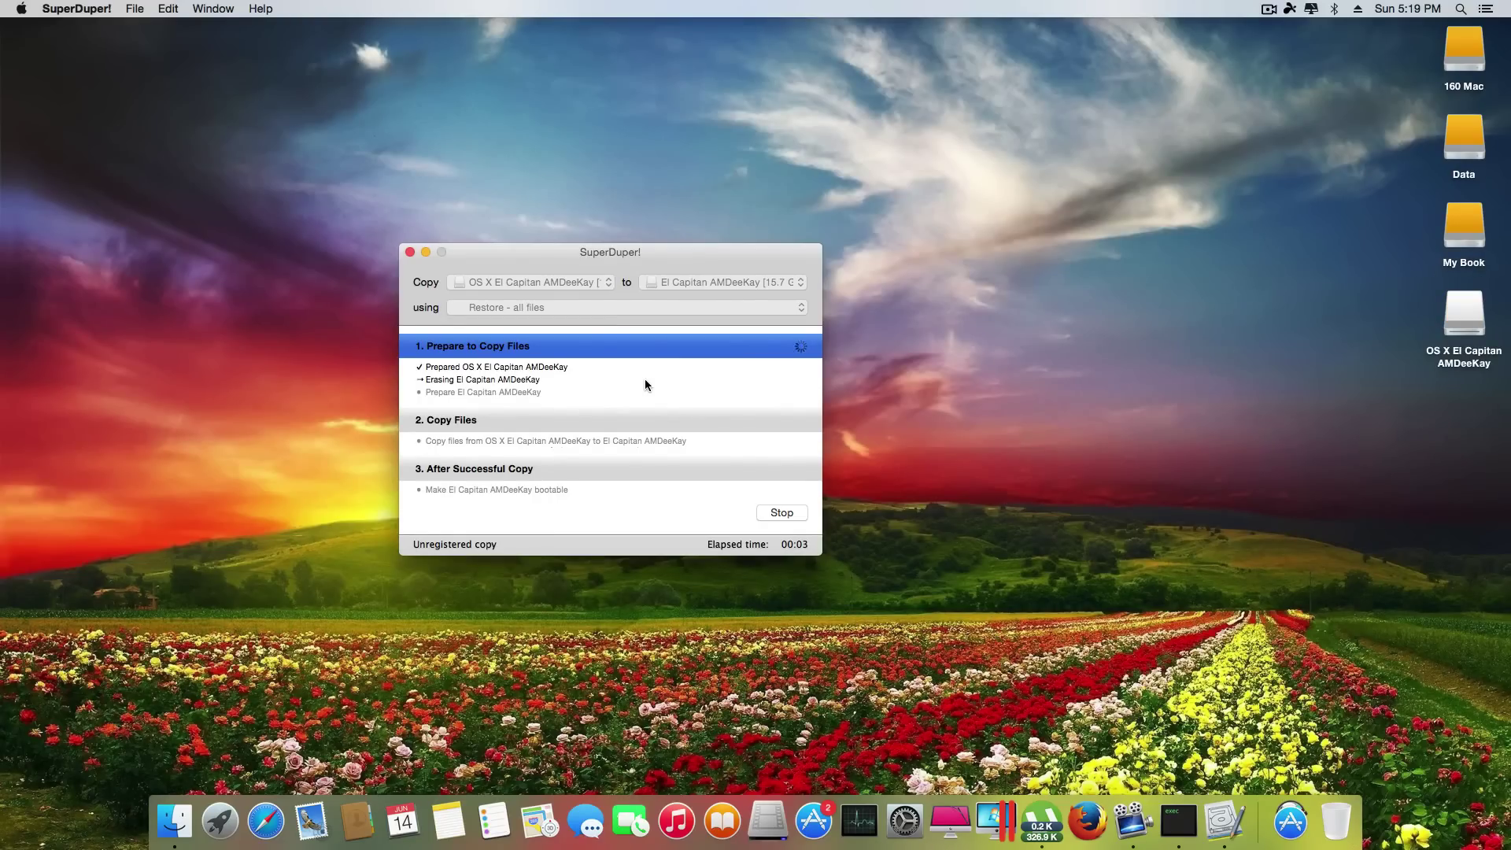
pyautogui.hotkey('ctrl', 'Right')
pyautogui.hotkey('ctrl', 'Right')
pyautogui.hotkey('ctrl', 'Left')
pyautogui.hotkey('ctrl', 'Left')
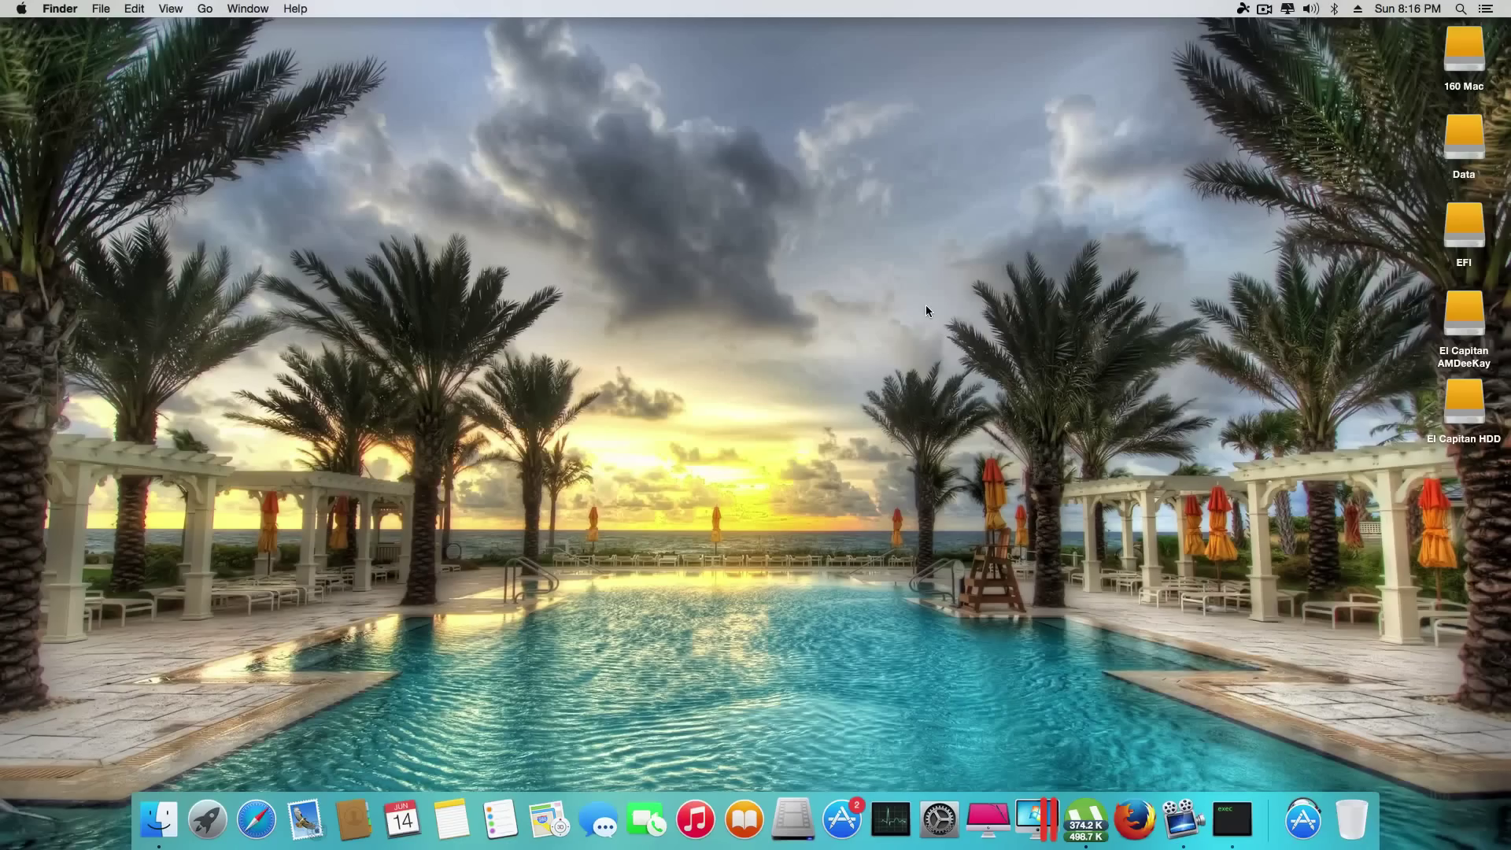
# Launch Clover_v2.3k_r3215.pkg from the Clover_v2.3k_r3215 folder inside Downloads > Proj El Capitan on the 160 Mac drive.
pyautogui.doubleClick(1476, 54)
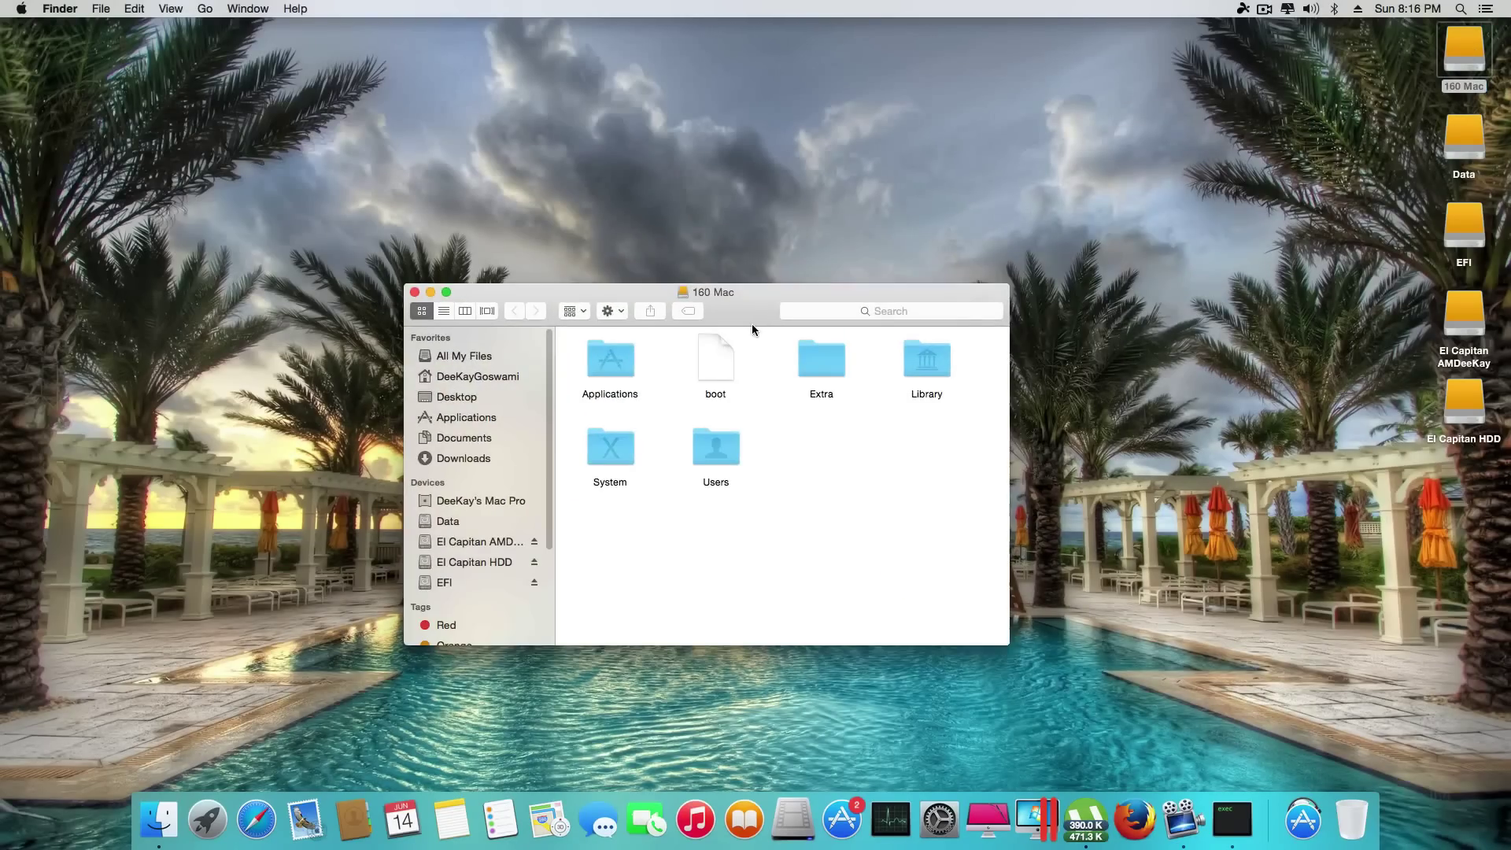
pyautogui.click(499, 460)
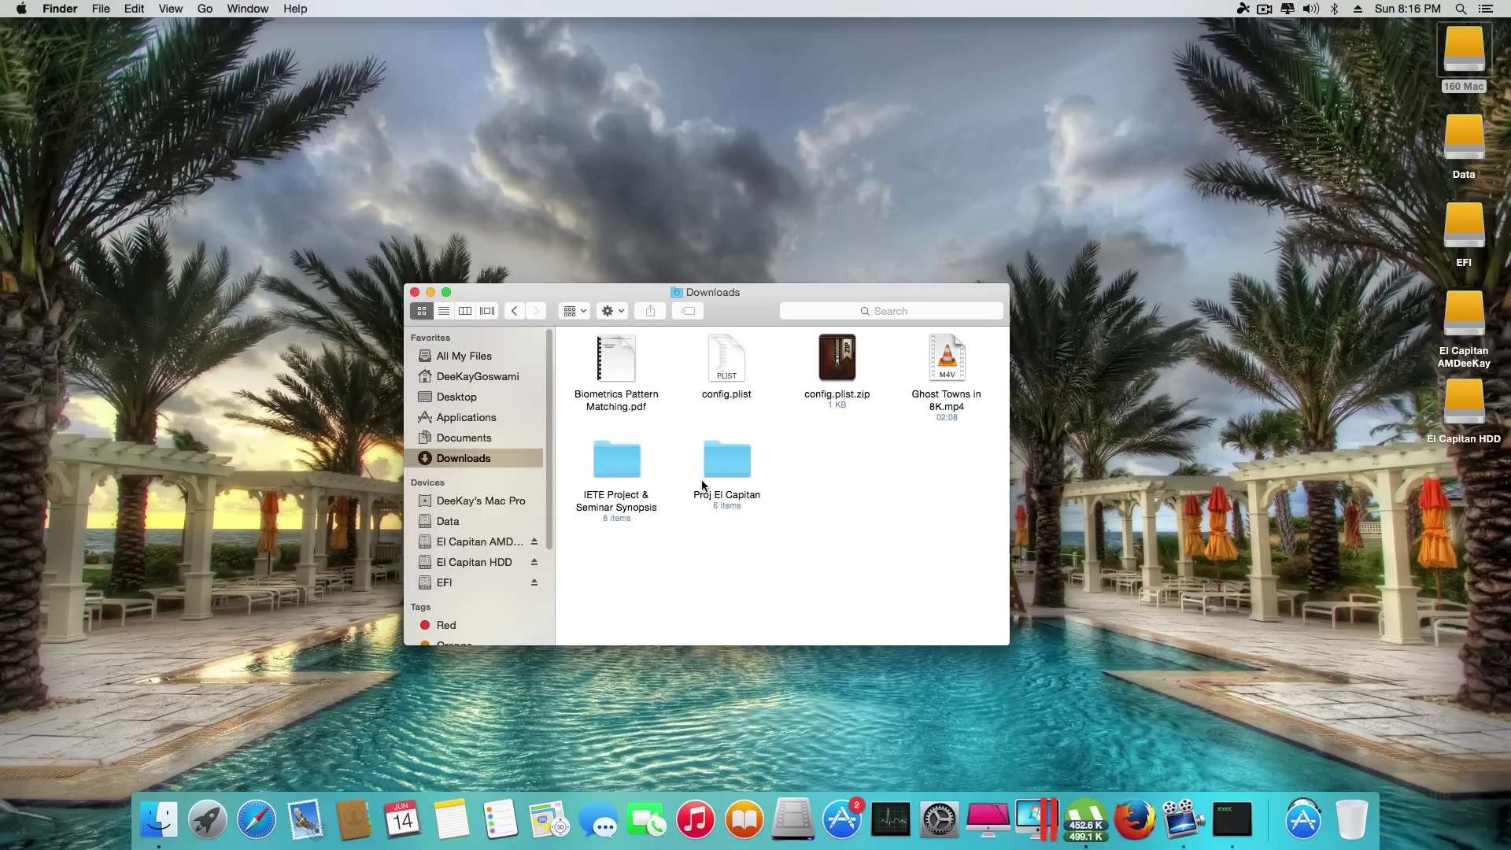
pyautogui.doubleClick(727, 456)
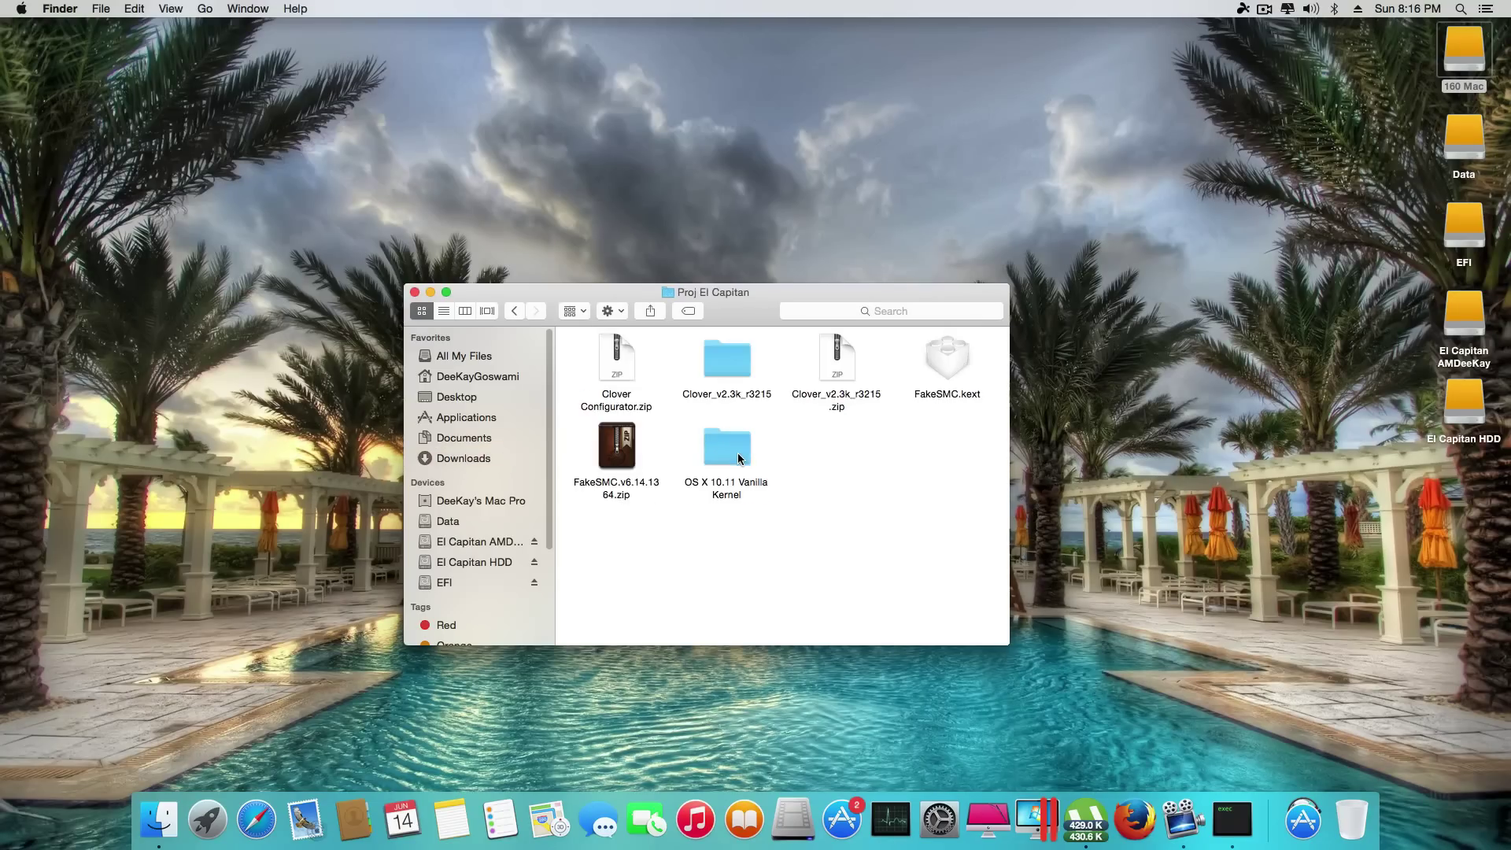
pyautogui.doubleClick(725, 365)
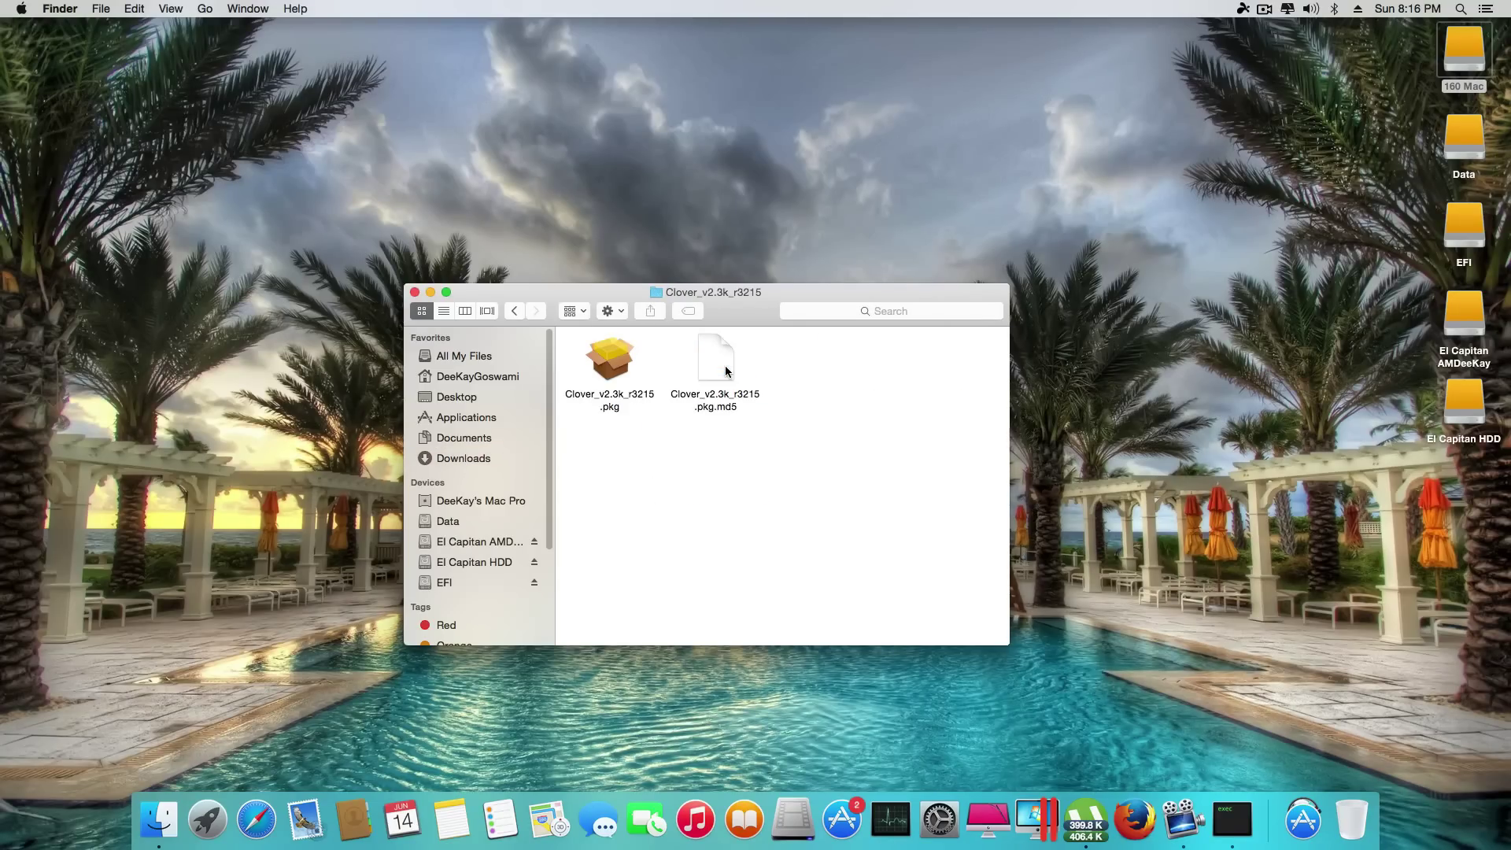
pyautogui.doubleClick(619, 361)
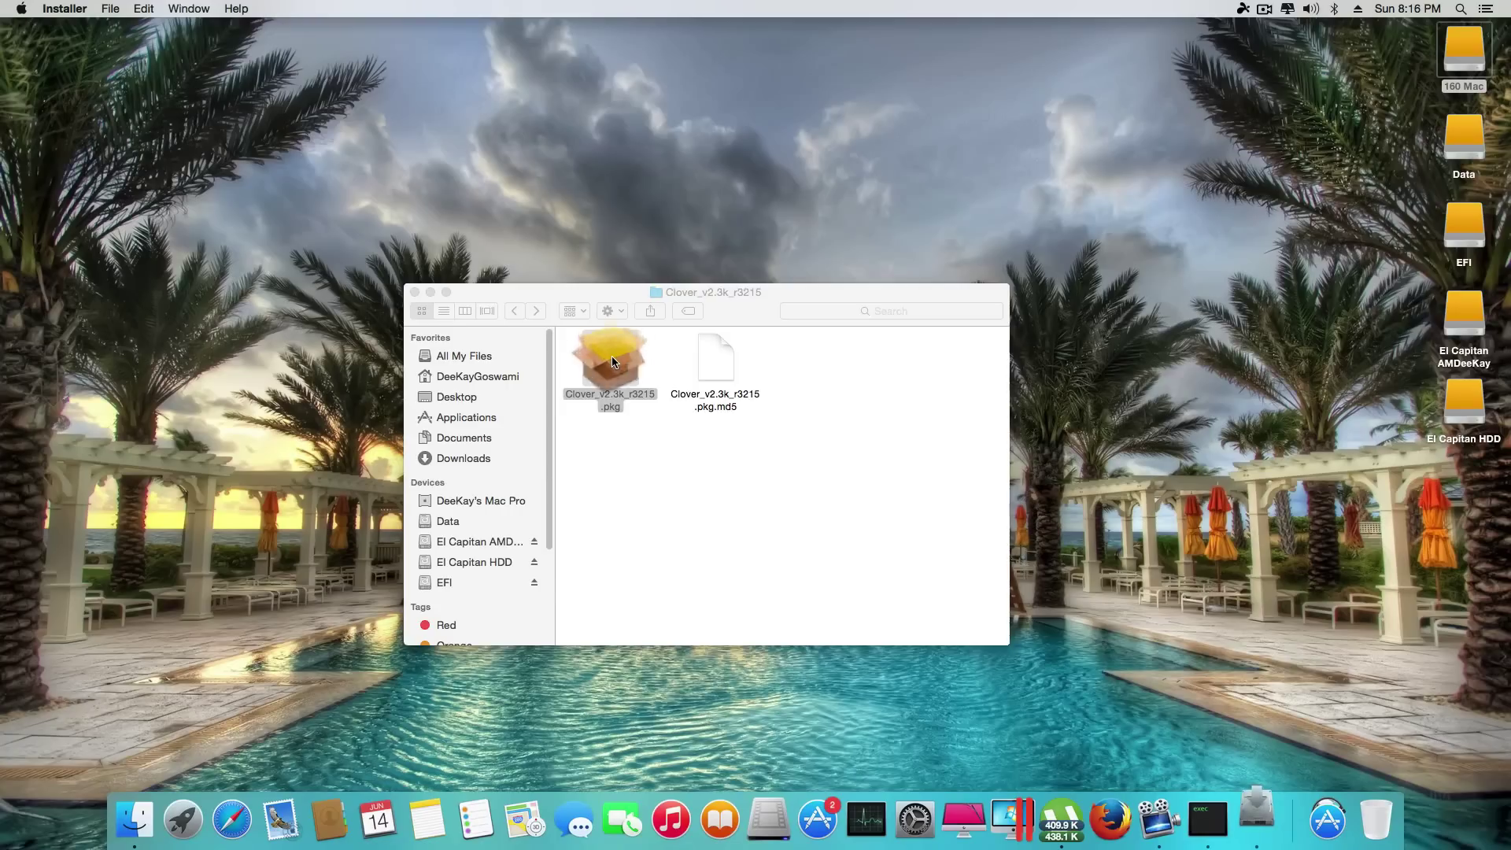
# Proceed past the Clover introduction and Read Me and choose the El Capitan AMDeeKay disk as the install destination.
pyautogui.click(950, 519)
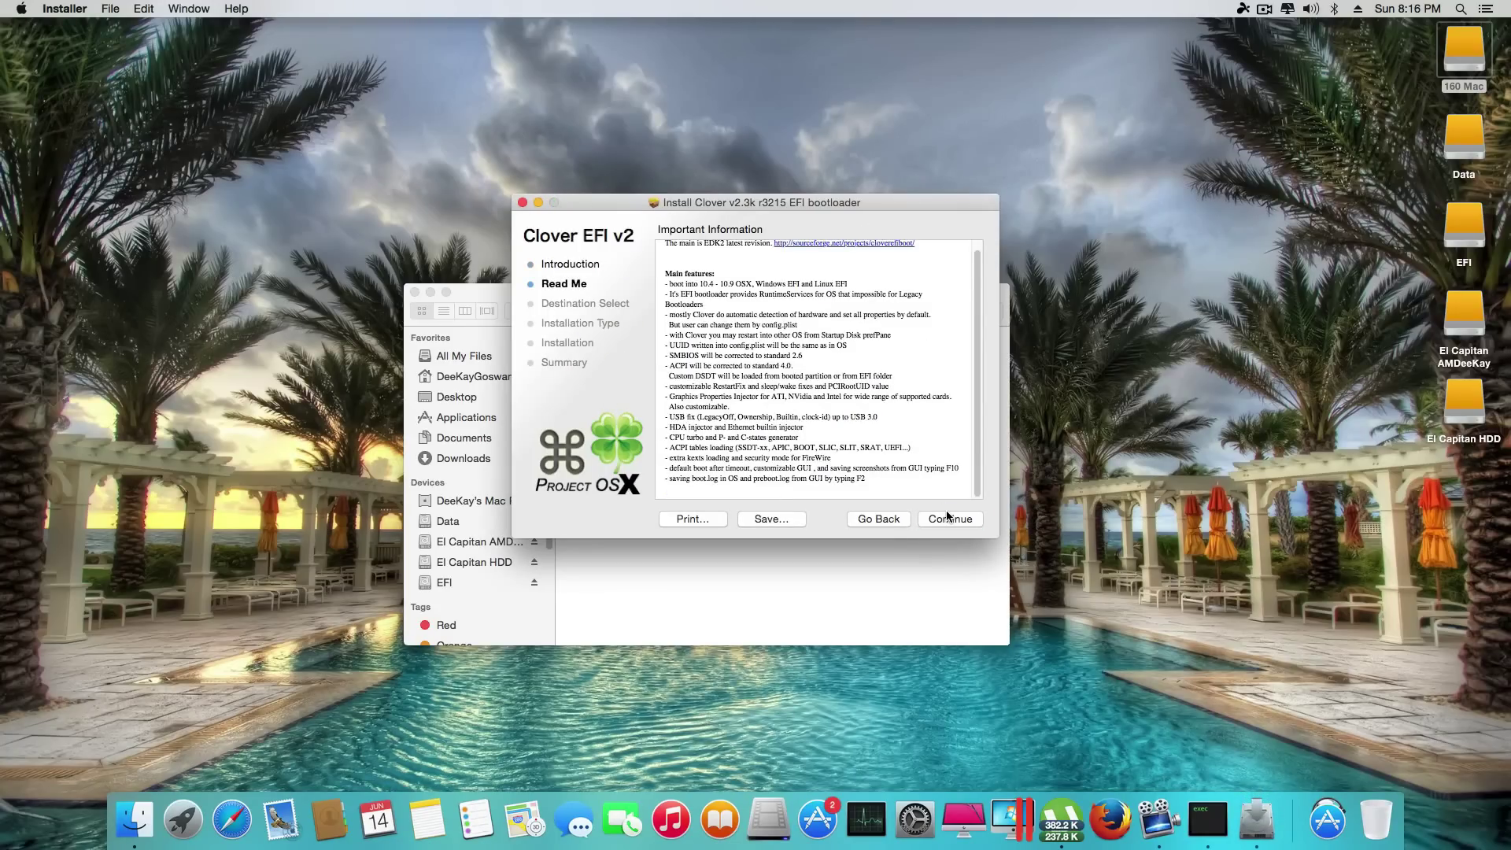
pyautogui.click(949, 519)
pyautogui.click(900, 481)
pyautogui.click(902, 346)
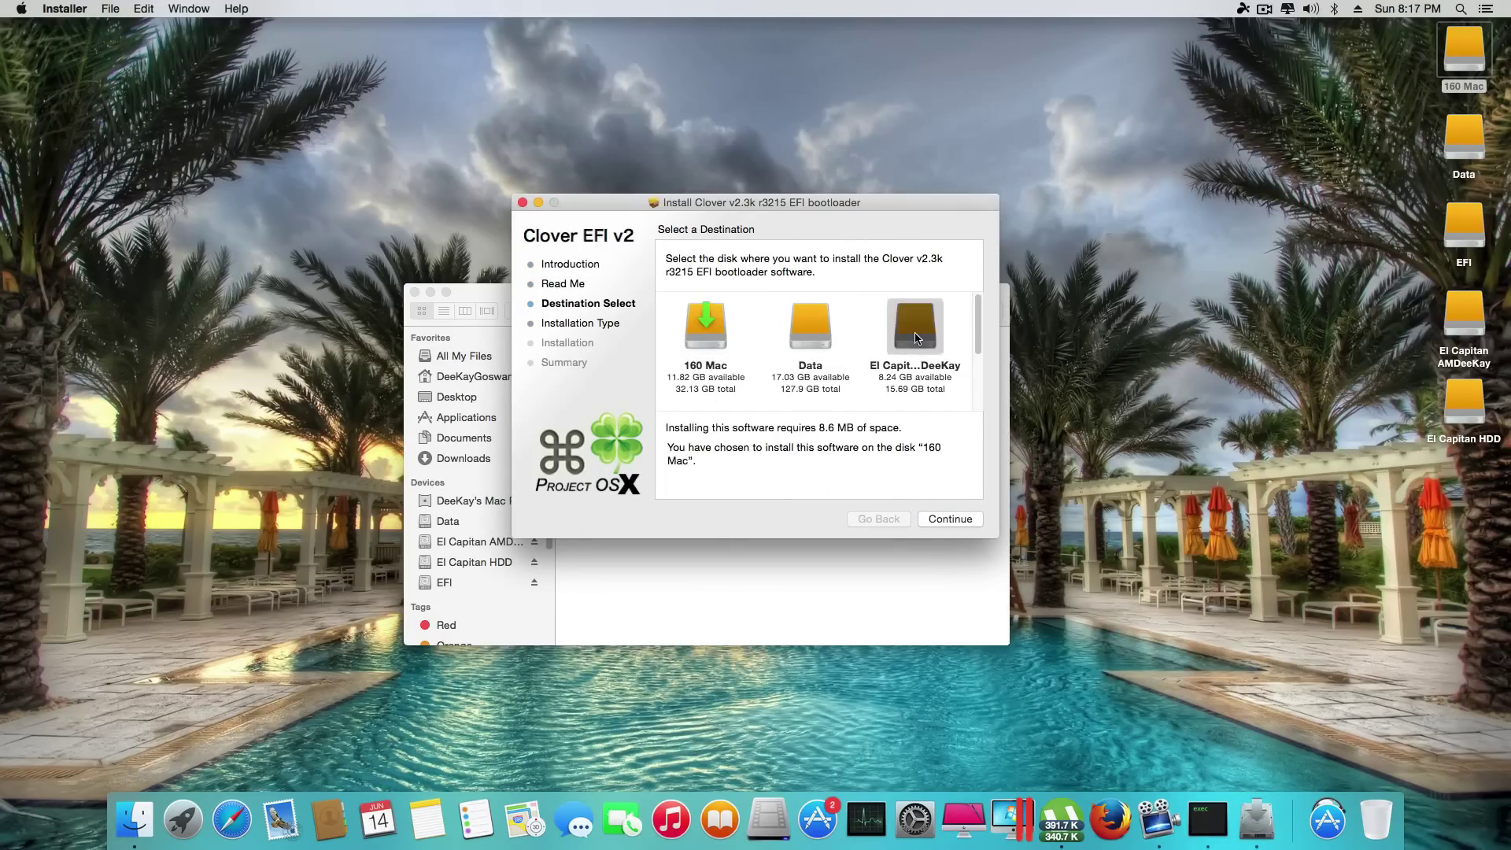
pyautogui.click(1457, 323)
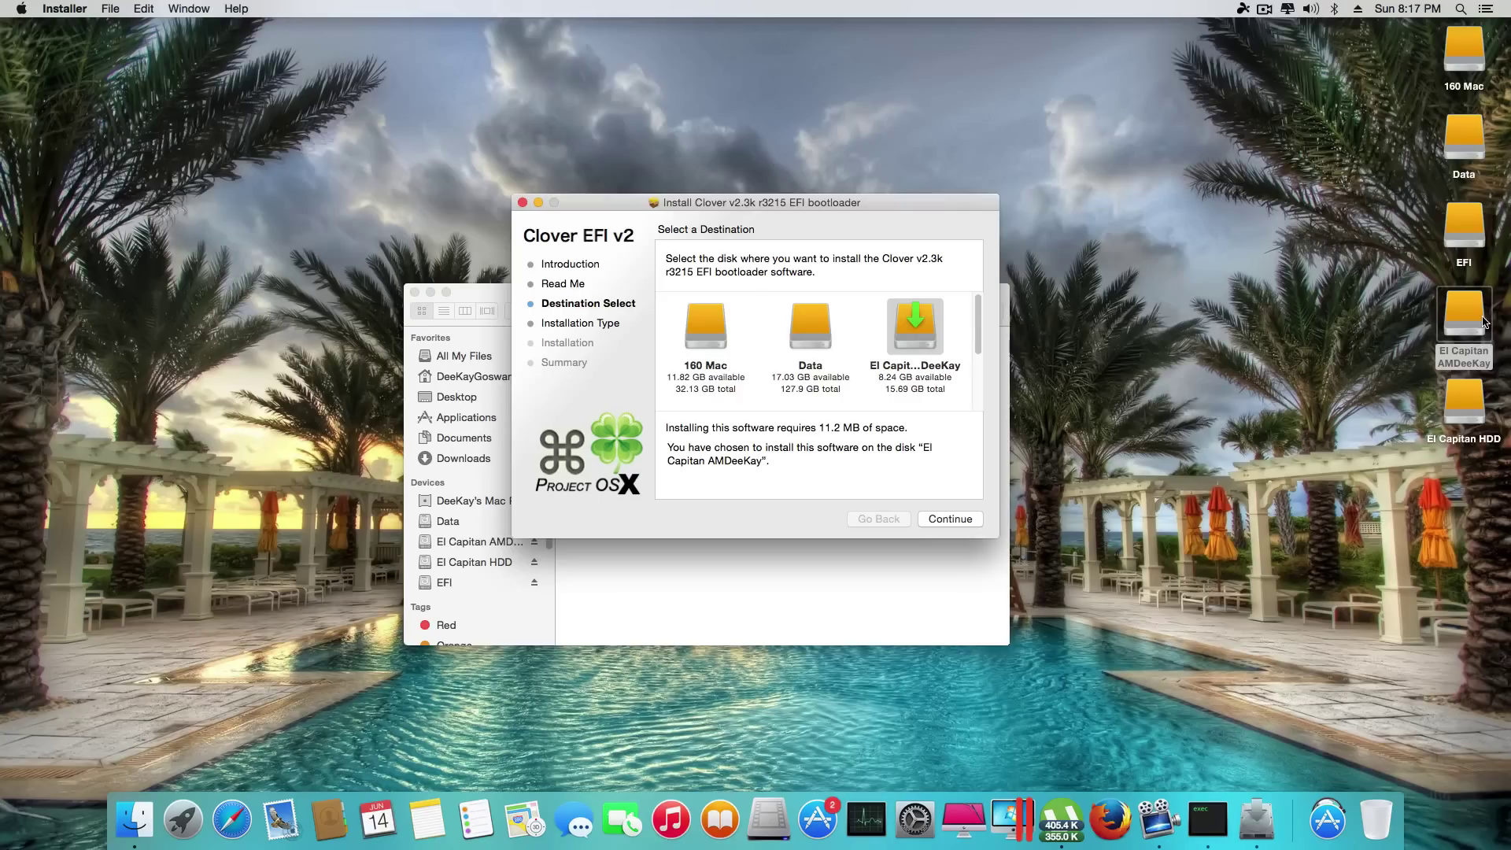
pyautogui.click(927, 482)
pyautogui.click(949, 519)
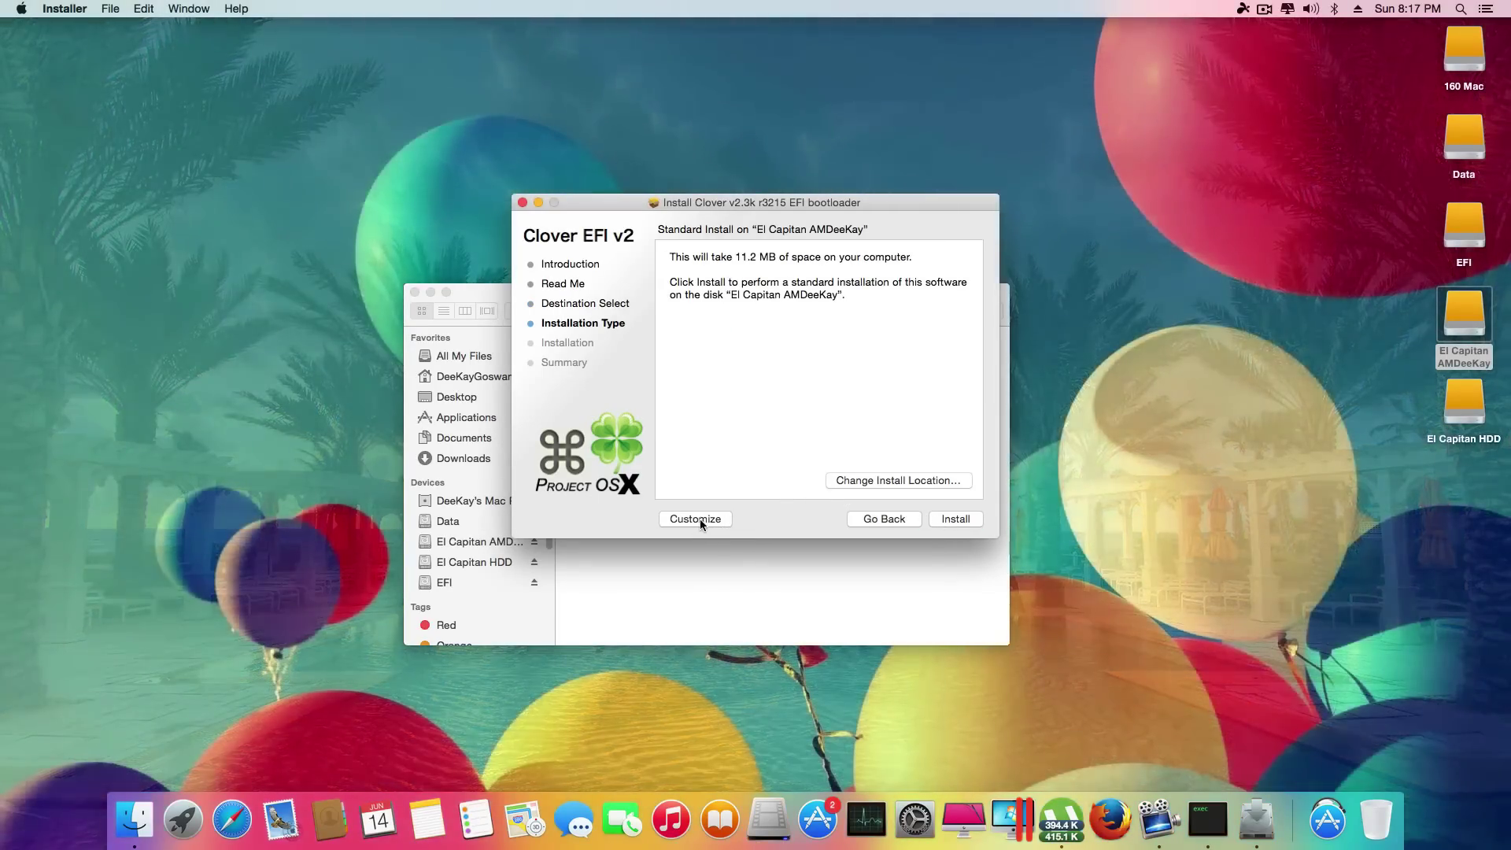
# Customize the Clover installation by deselecting all Themes and Drivers64UEFI packages, and highlight the UEFI booting only option.
pyautogui.click(696, 519)
pyautogui.click(702, 316)
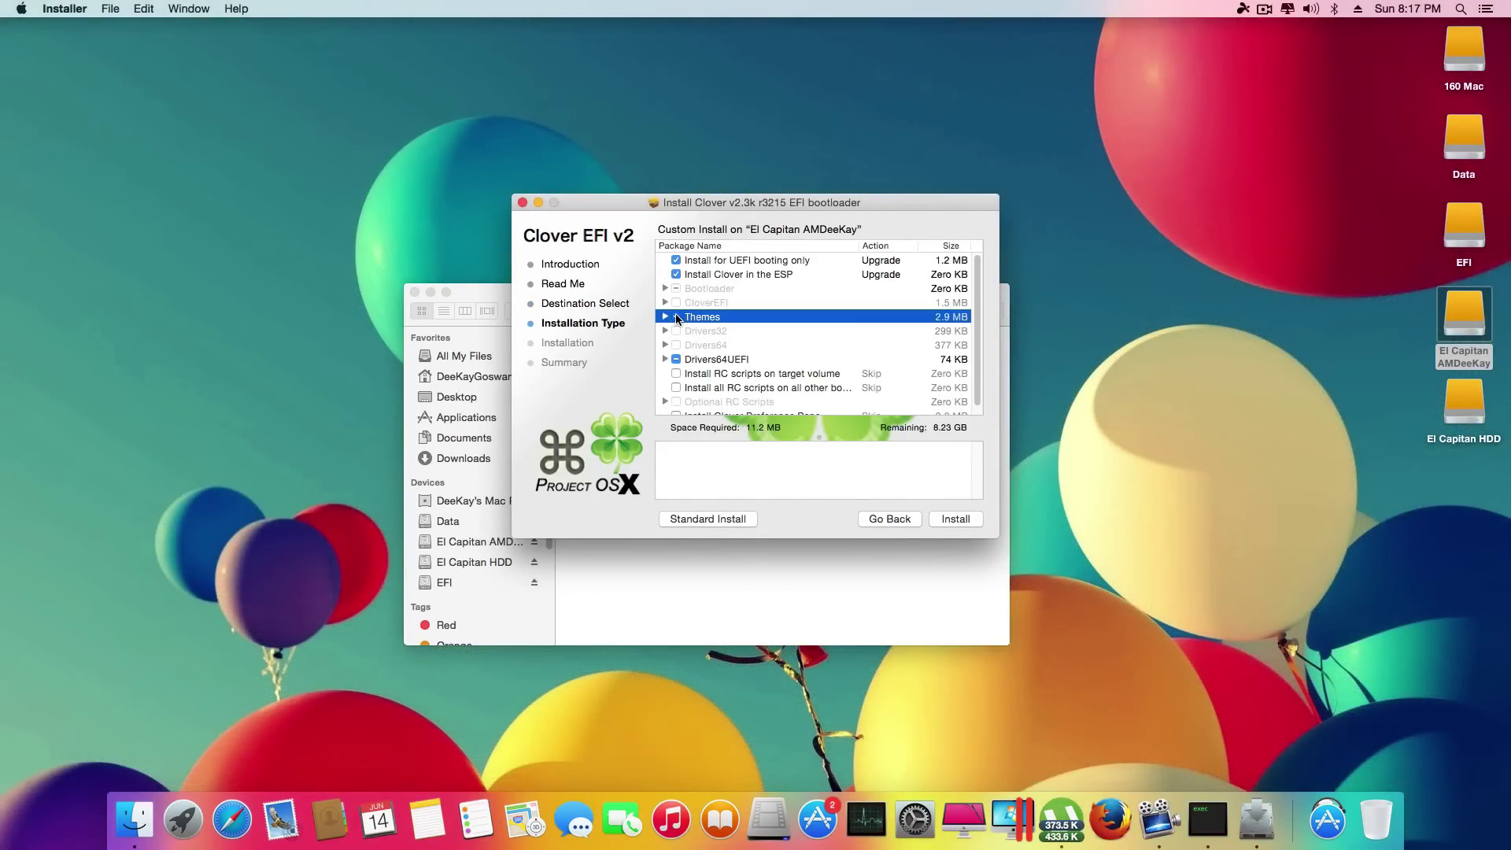
pyautogui.click(675, 317)
pyautogui.click(675, 359)
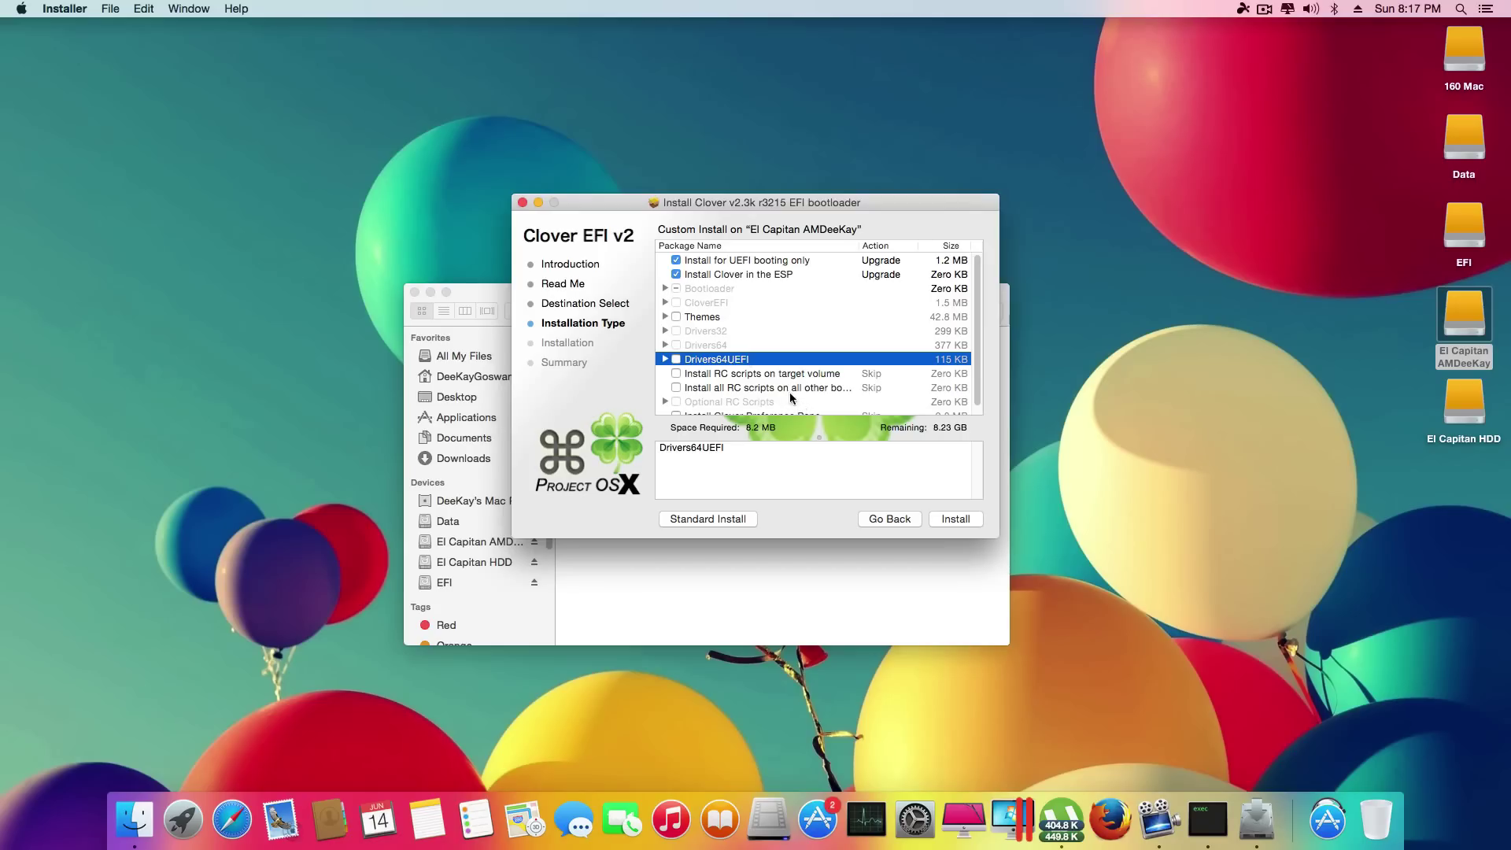
pyautogui.click(699, 261)
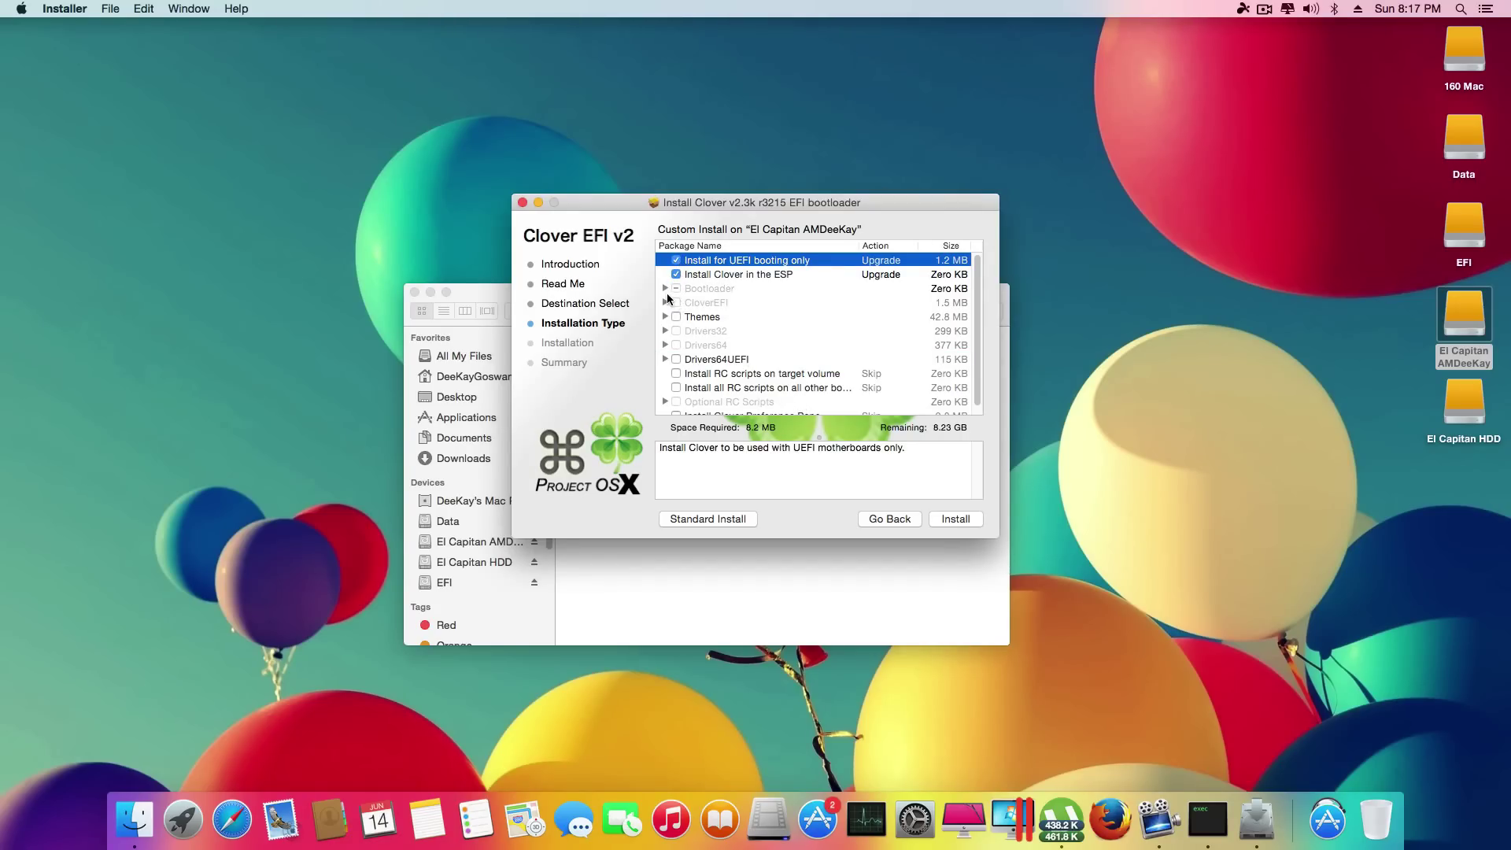
# Expand the Themes packages and include only the ios7_title theme.
pyautogui.scroll(-1, 663, 287)
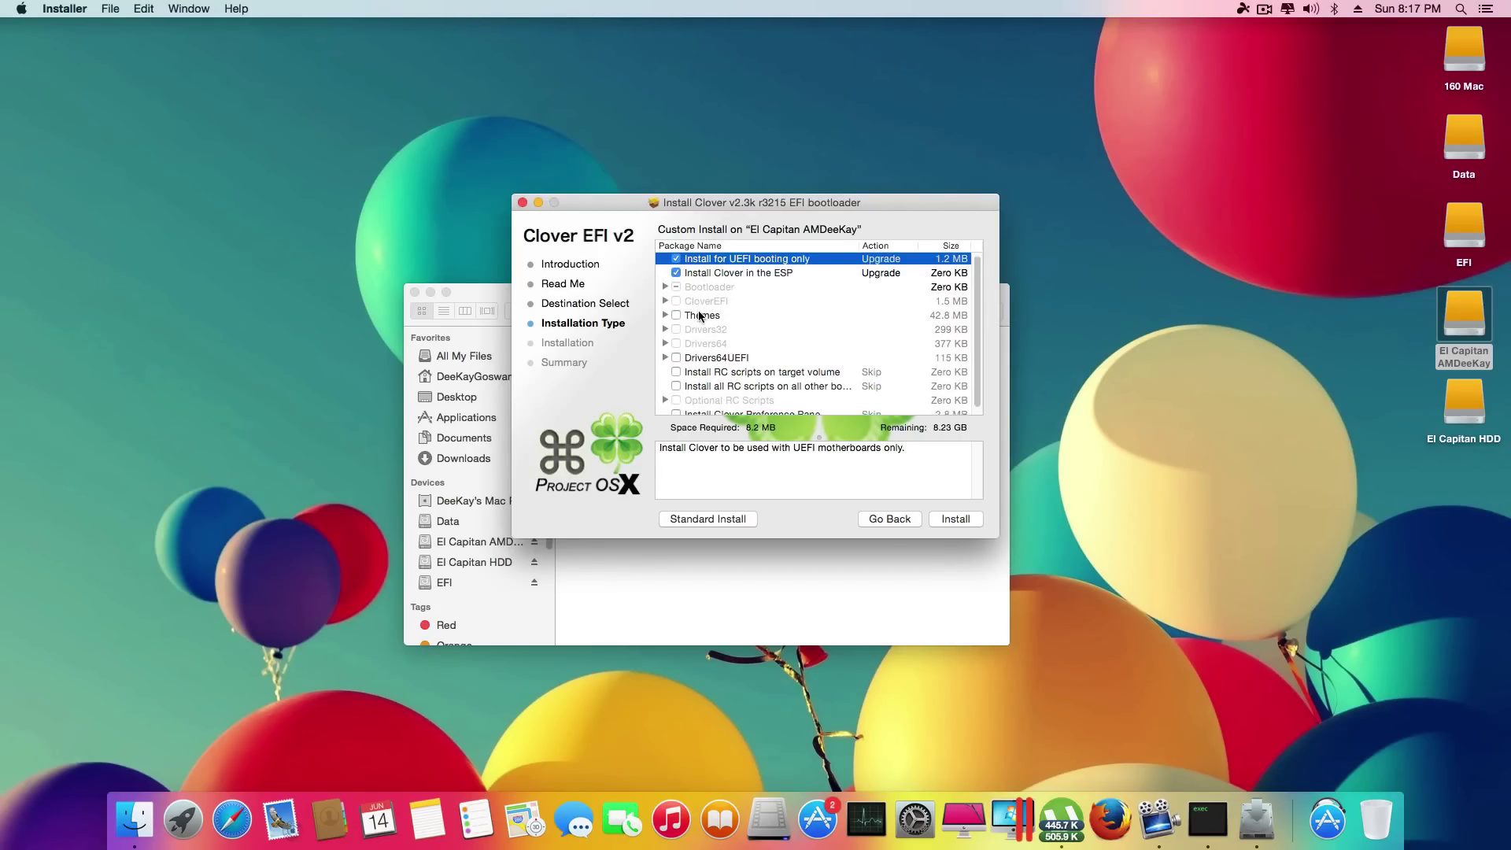
pyautogui.scroll(-1, 696, 323)
pyautogui.click(666, 309)
pyautogui.scroll(-3, 691, 338)
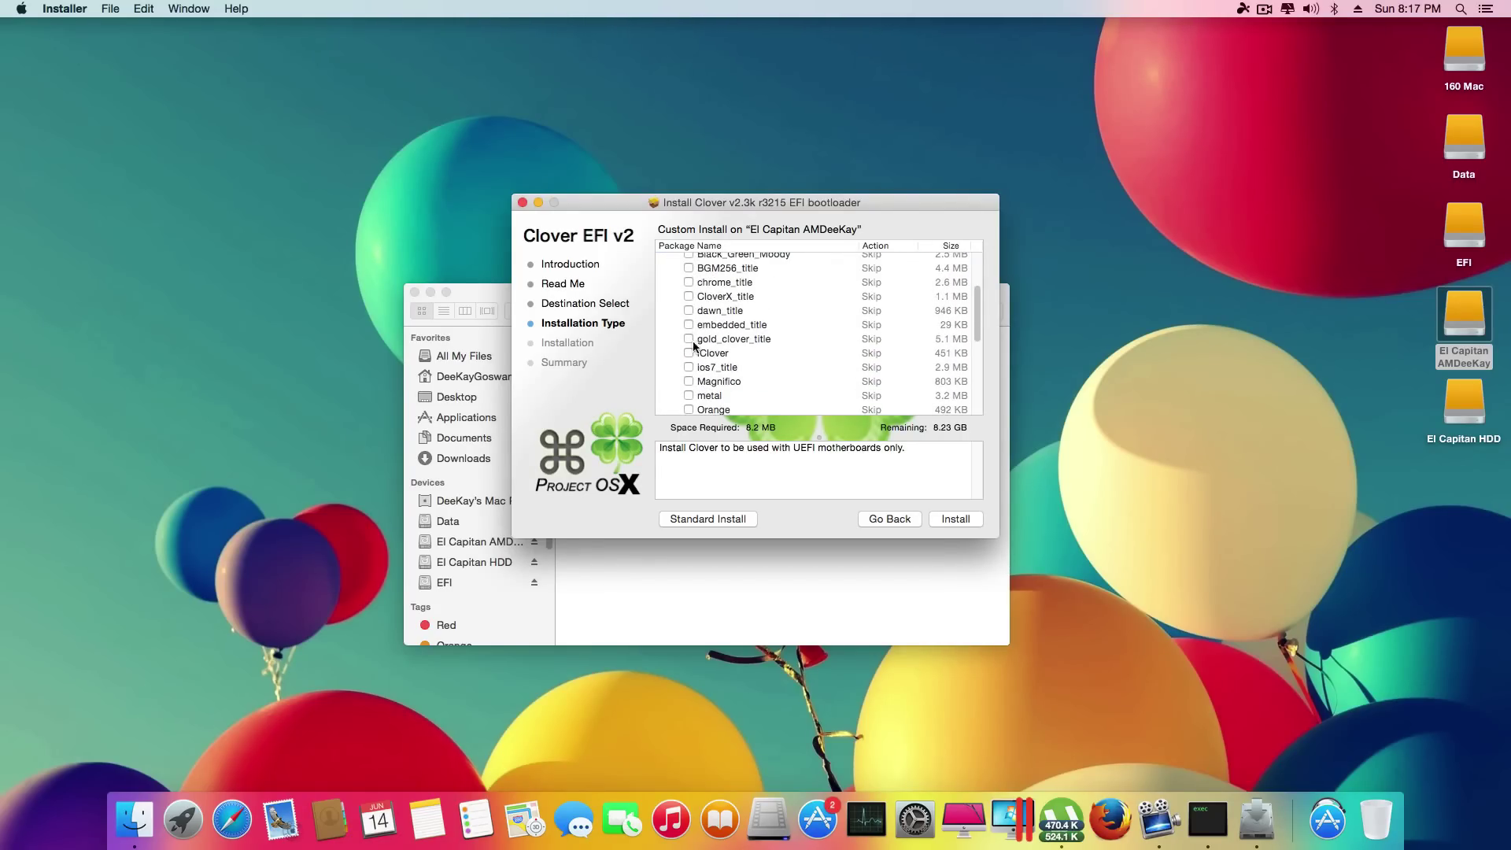
pyautogui.click(690, 368)
pyautogui.scroll(3, 706, 361)
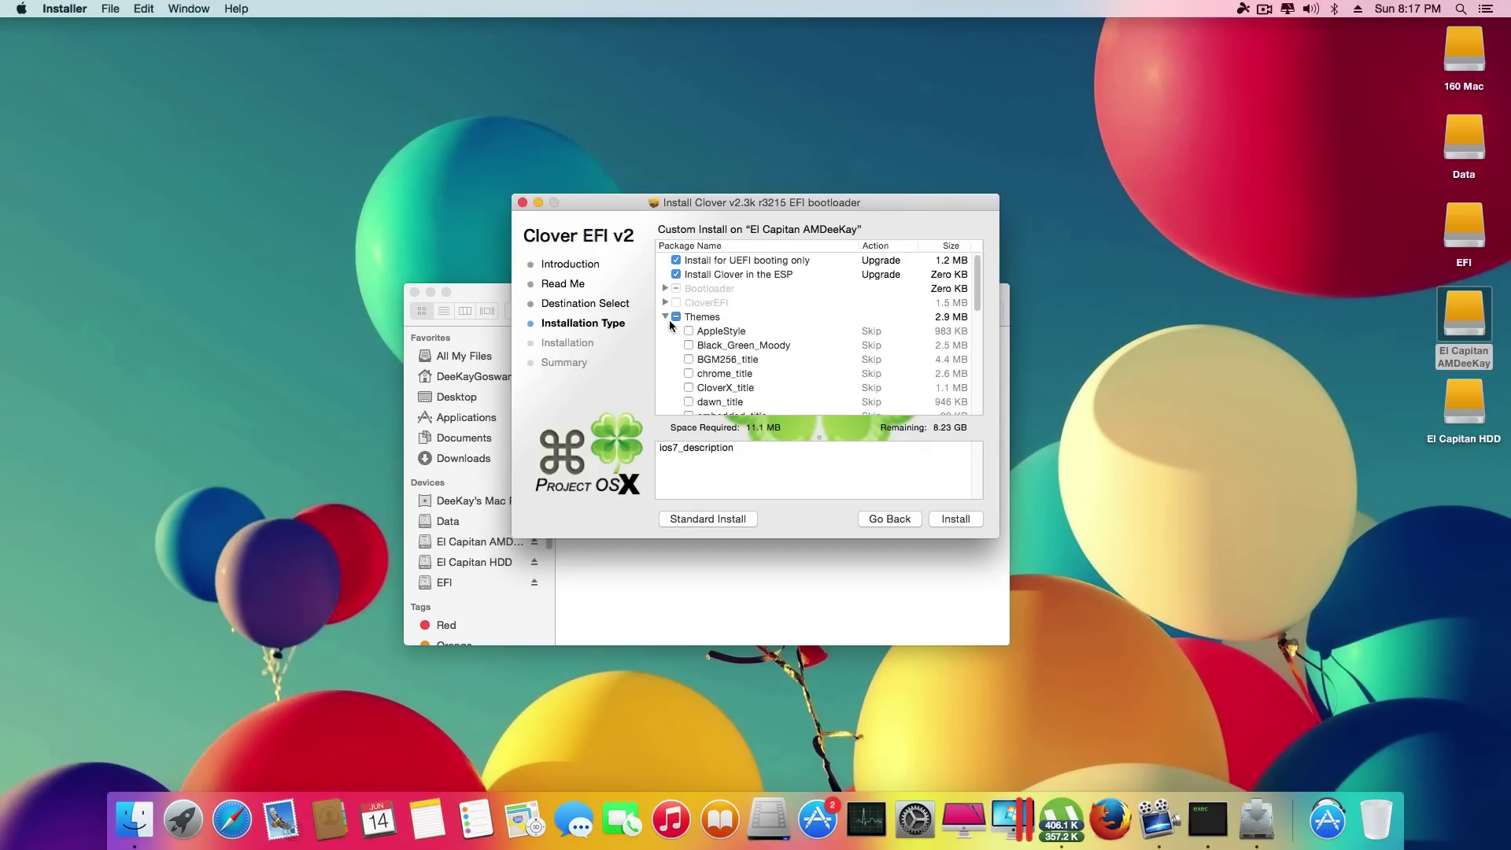
# Include the CsmVideoDxe-64, DataHubDxe-64, OsxAptioFixDrv-64 and PartitionDxe-64 packages under Drivers64UEFI in the Clover installation.
pyautogui.click(666, 316)
pyautogui.click(666, 359)
pyautogui.scroll(-3, 756, 329)
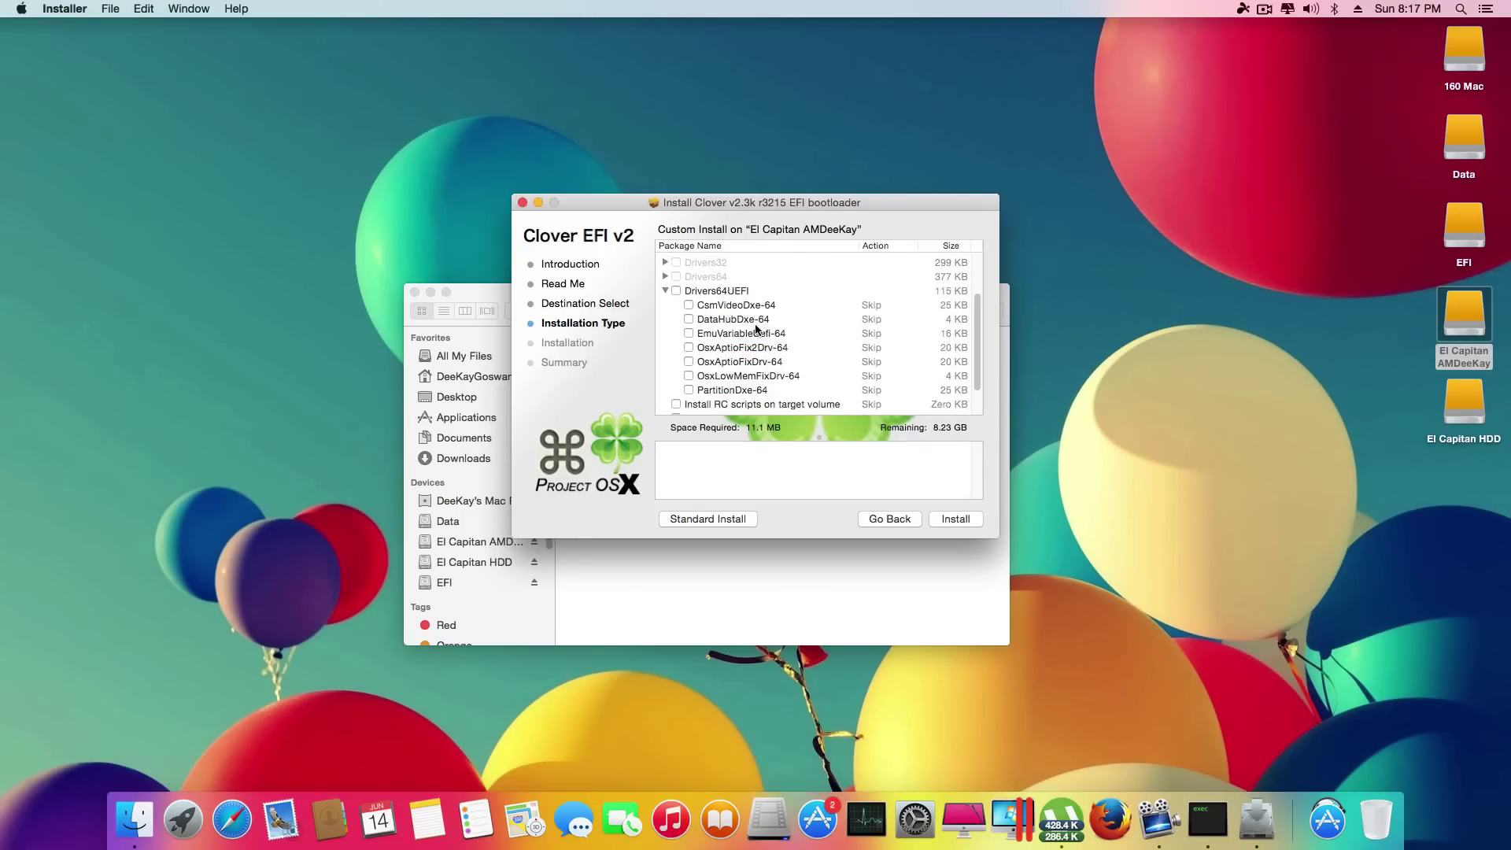
pyautogui.click(690, 305)
pyautogui.click(689, 320)
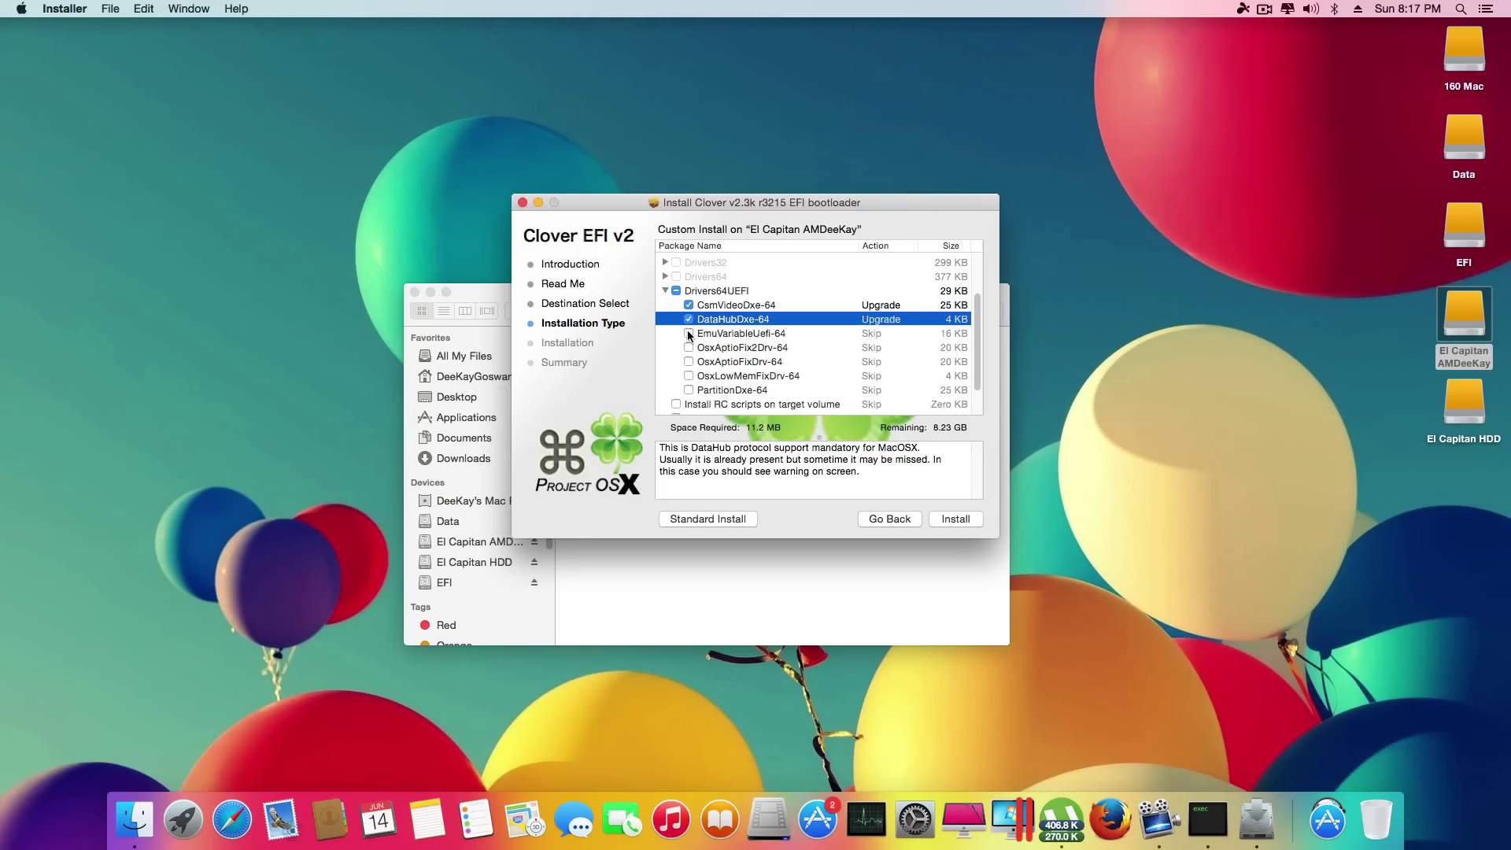
pyautogui.scroll(-2, 690, 334)
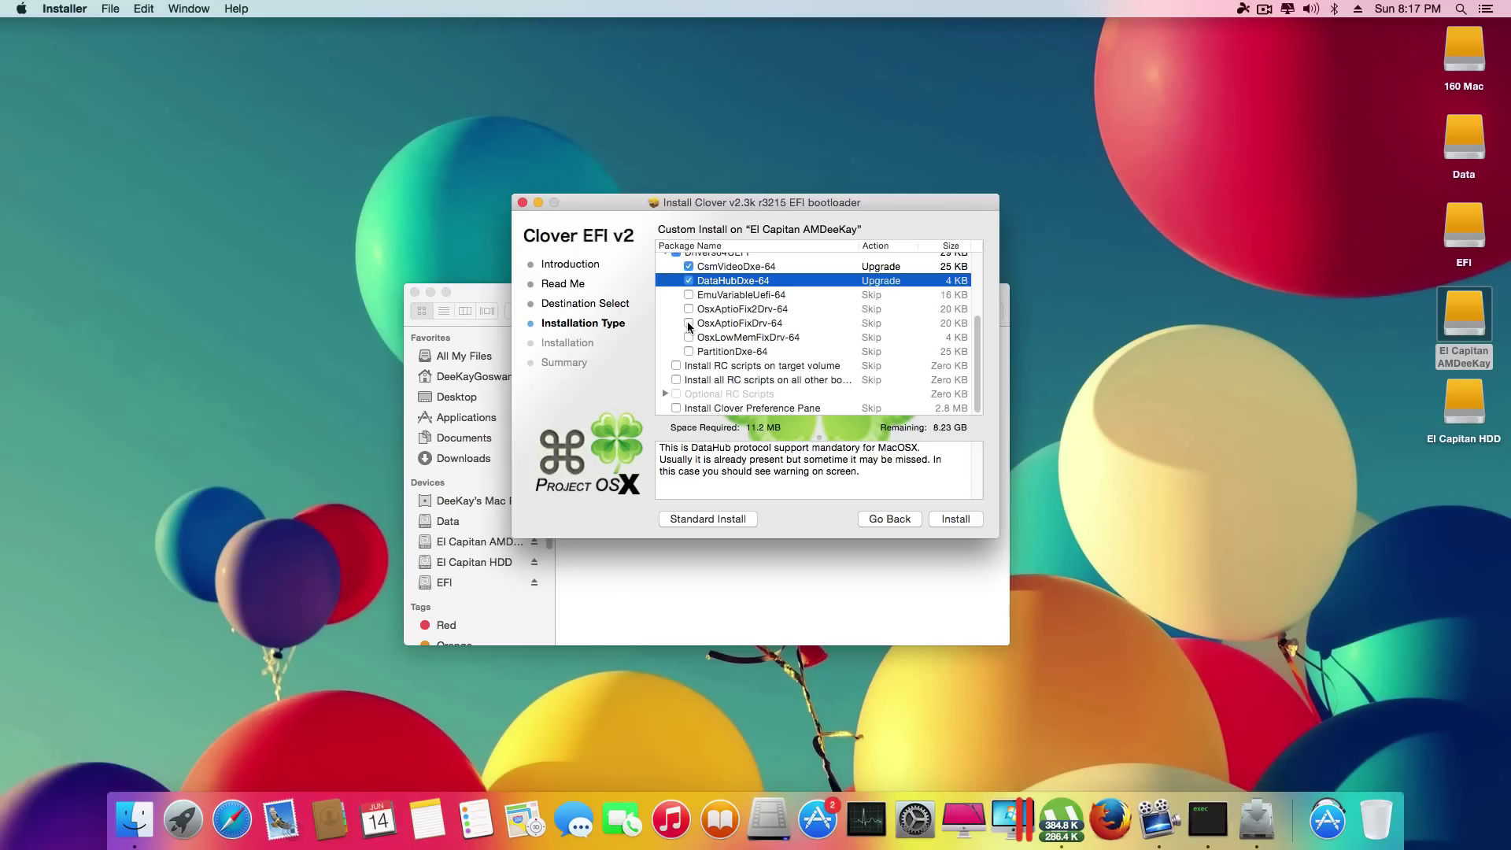
pyautogui.click(689, 324)
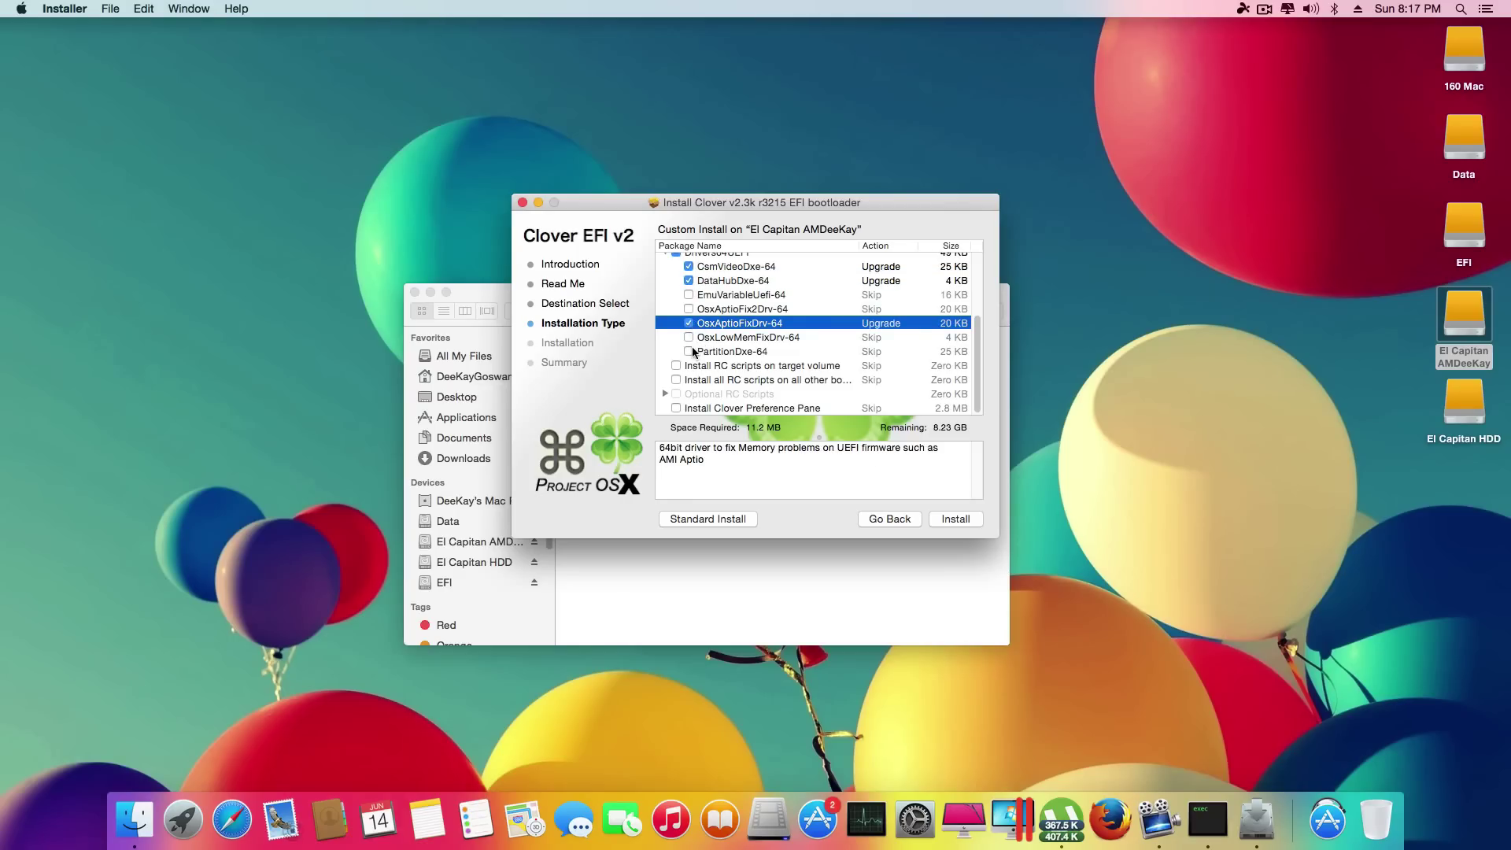
pyautogui.click(690, 352)
pyautogui.scroll(5, 818, 353)
pyautogui.scroll(-5, 850, 357)
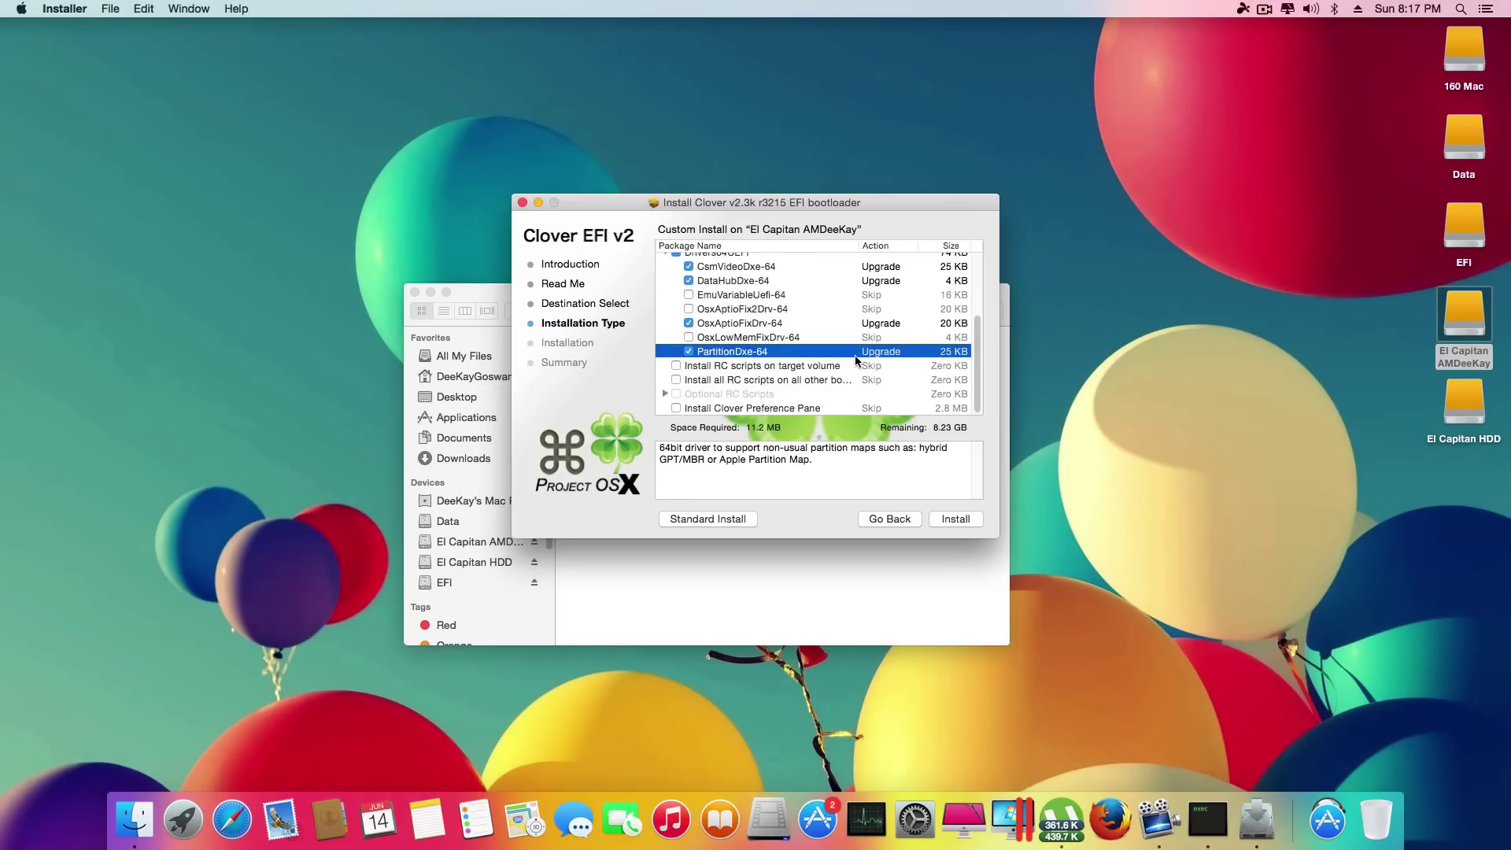
# Start the Clover installation and authorize it by entering the account password.
pyautogui.click(964, 518)
pyautogui.write('••••••')
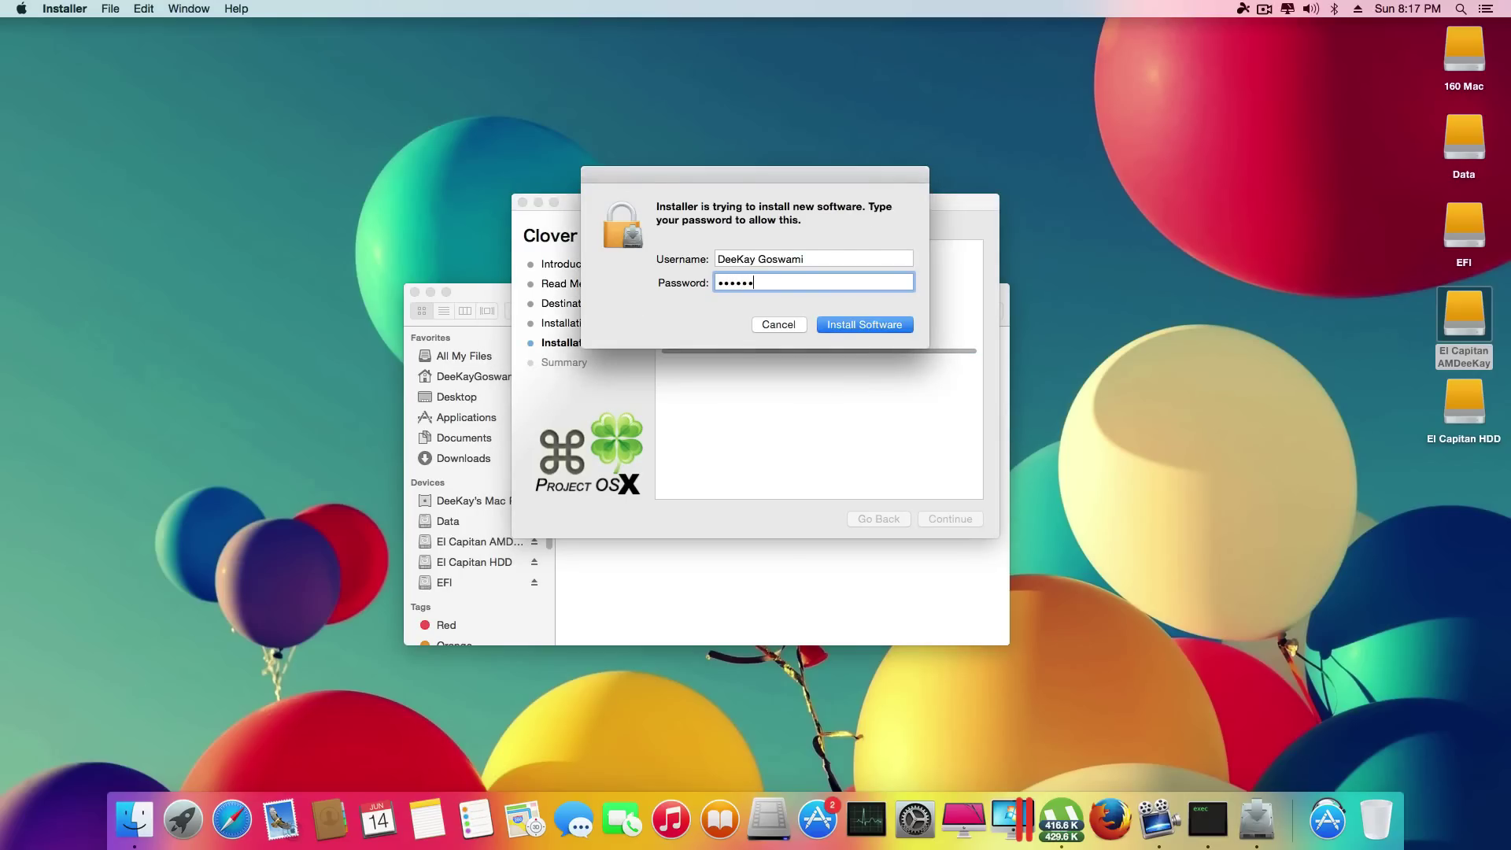
pyautogui.press('super+a')
pyautogui.write('•••••')
pyautogui.press('Return')
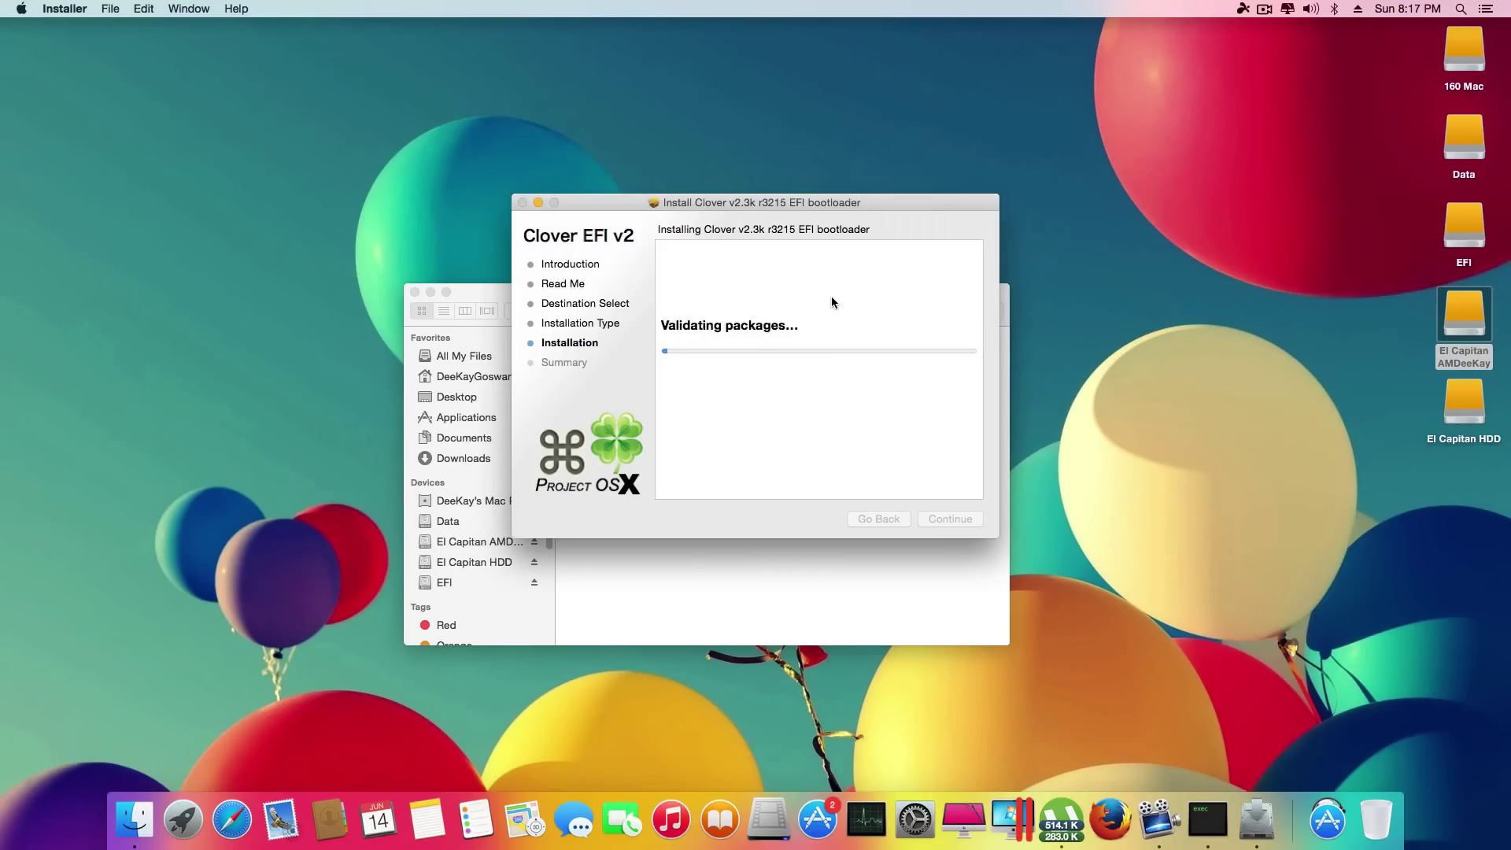
# Open the Proj El Capitan folder from Downloads beside the Clover installer, and close the installer once it has finished.
pyautogui.click(764, 580)
pyautogui.click(477, 461)
pyautogui.moveTo(715, 303); pyautogui.dragTo(775, 351)
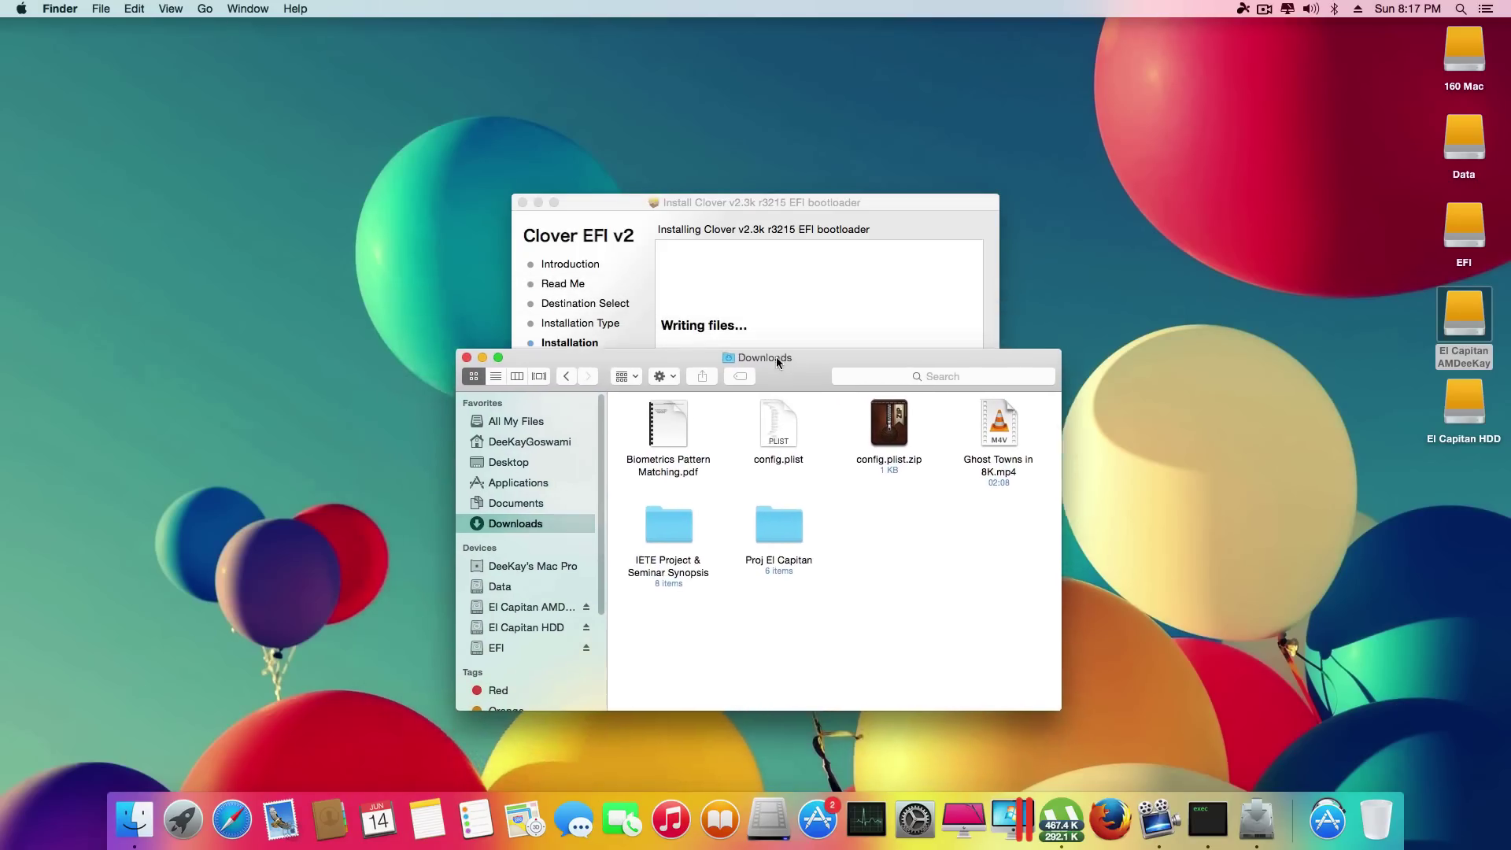
pyautogui.moveTo(783, 202); pyautogui.dragTo(753, 92)
pyautogui.click(814, 379)
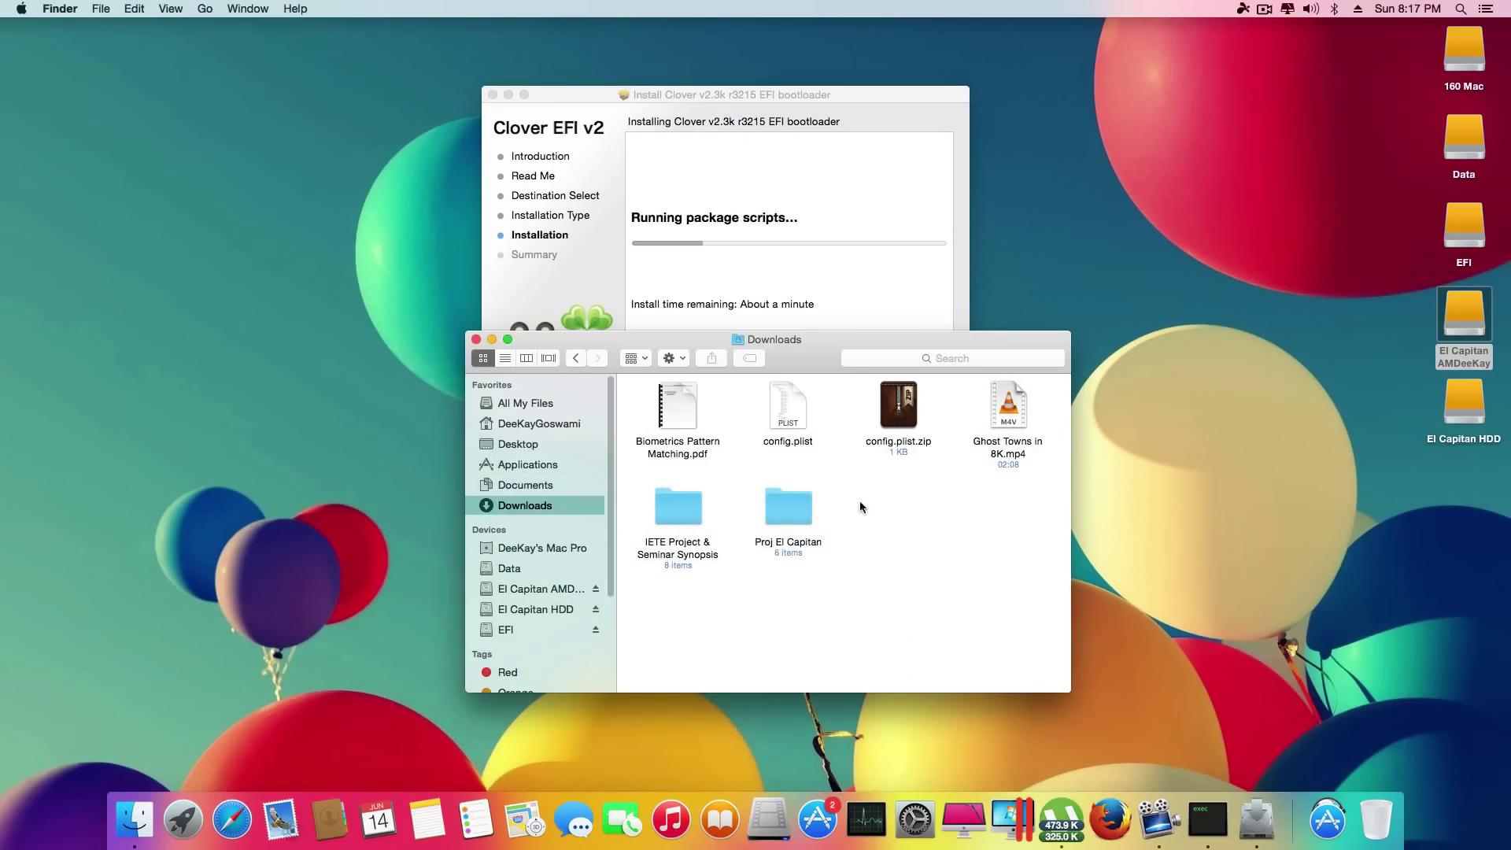
pyautogui.moveTo(800, 353); pyautogui.dragTo(801, 451)
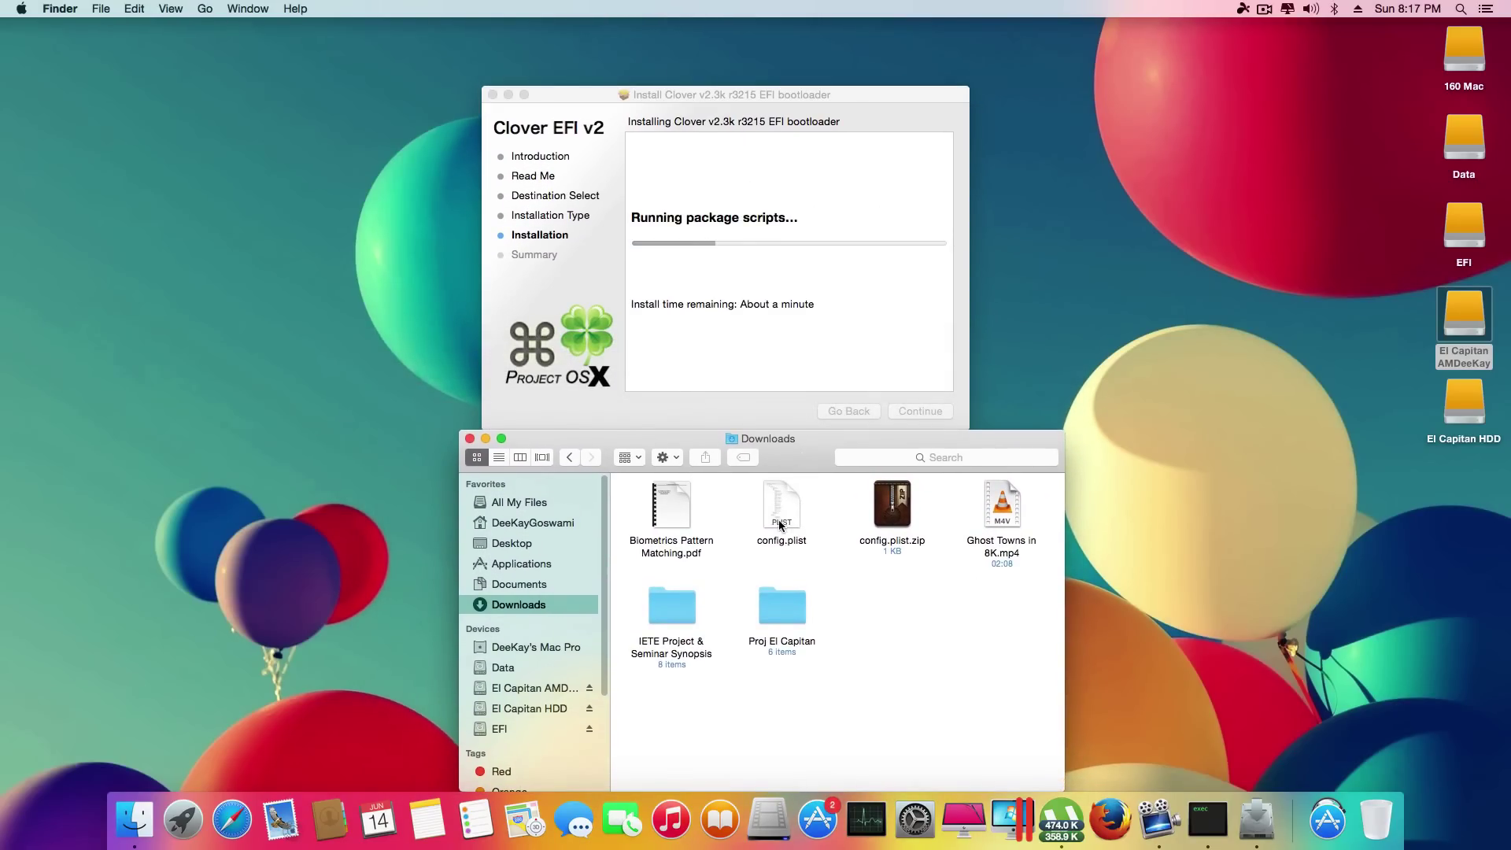
pyautogui.doubleClick(803, 608)
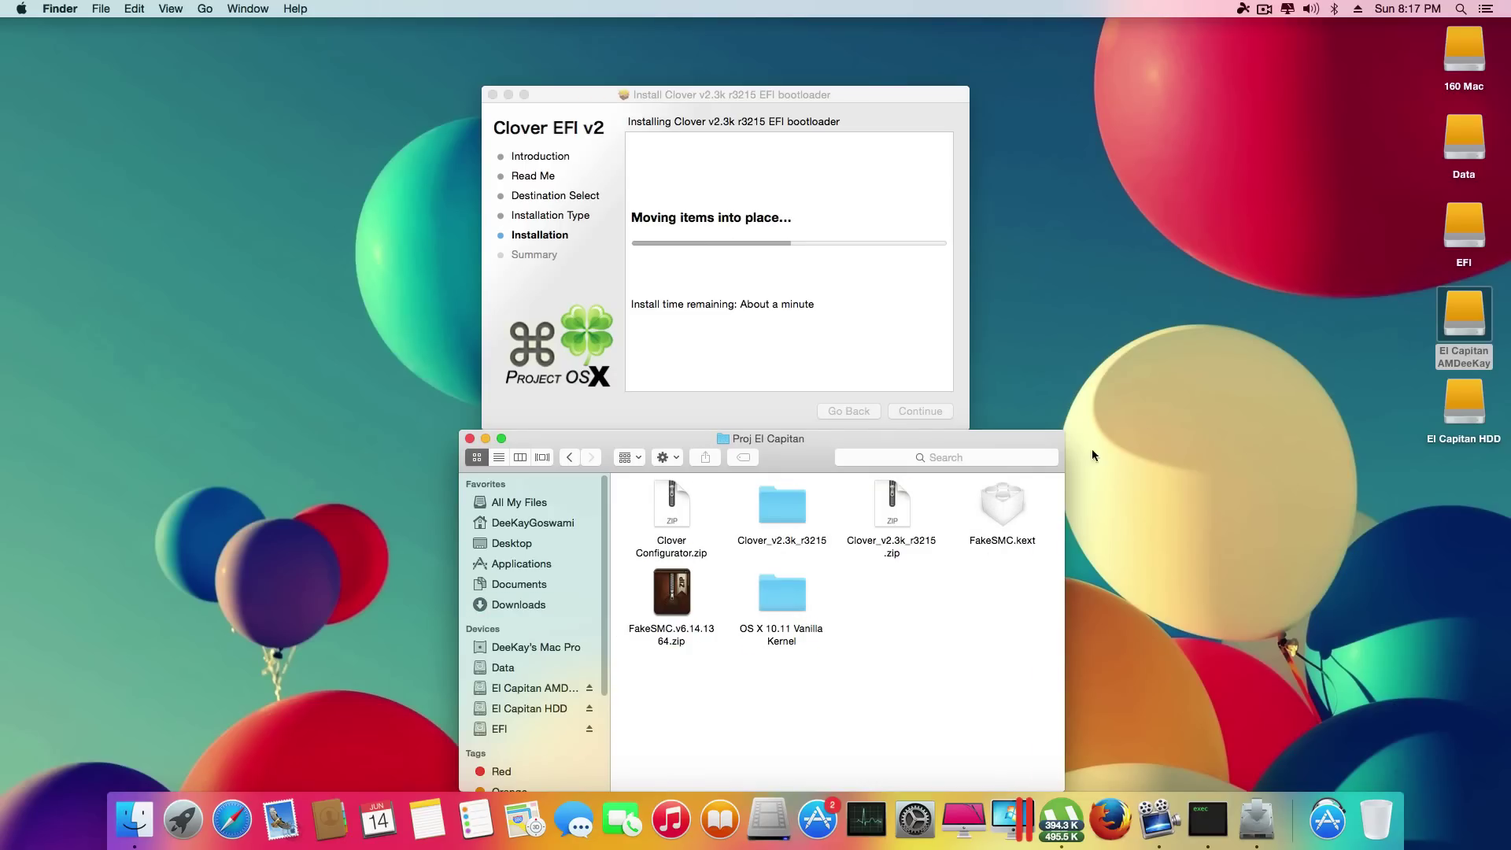
pyautogui.moveTo(779, 440); pyautogui.dragTo(362, 125)
pyautogui.moveTo(839, 88); pyautogui.dragTo(1047, 220)
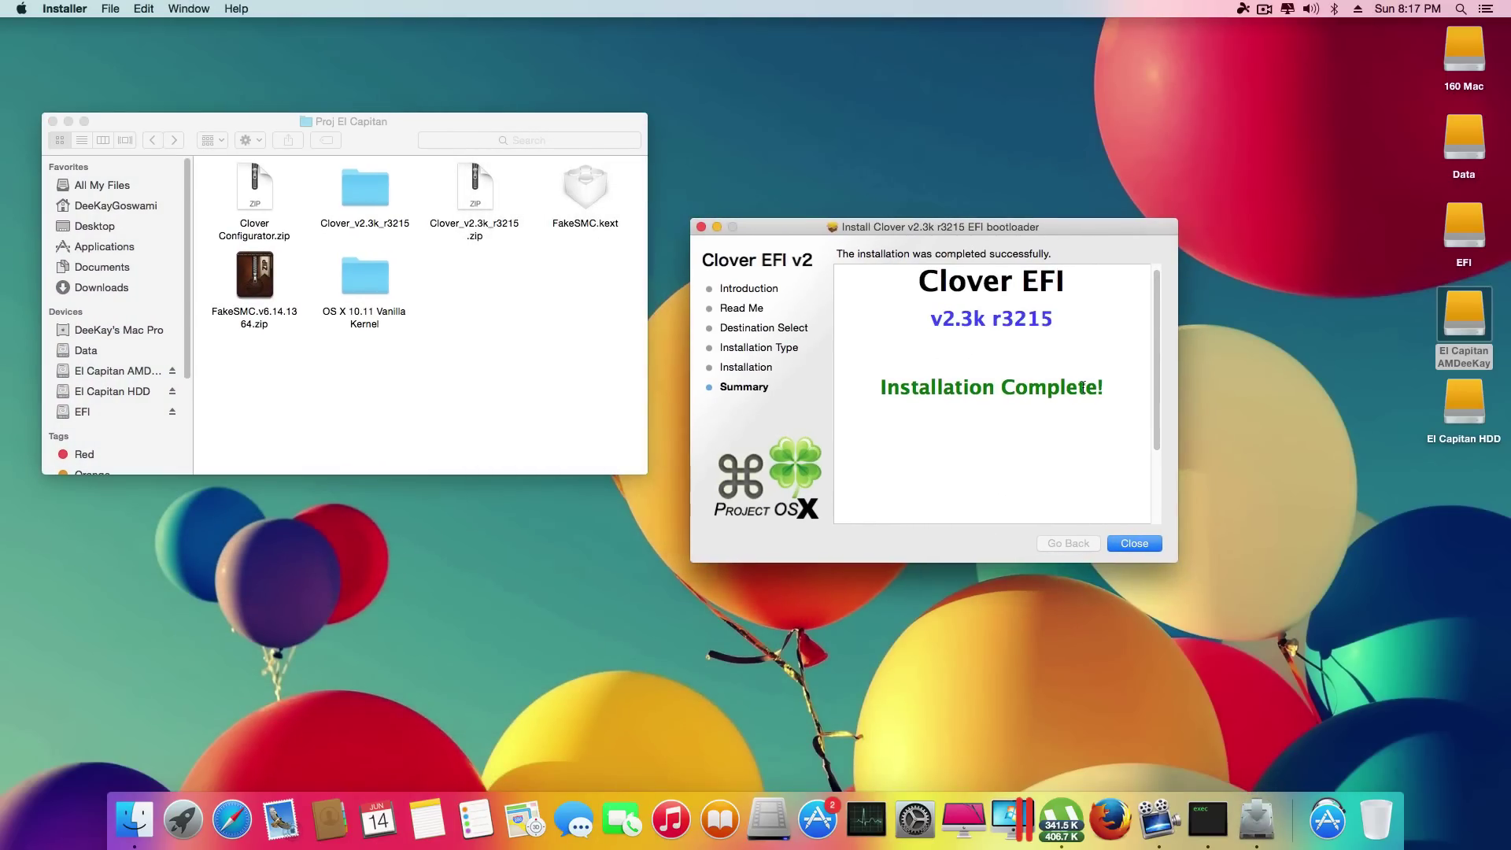
pyautogui.click(1134, 544)
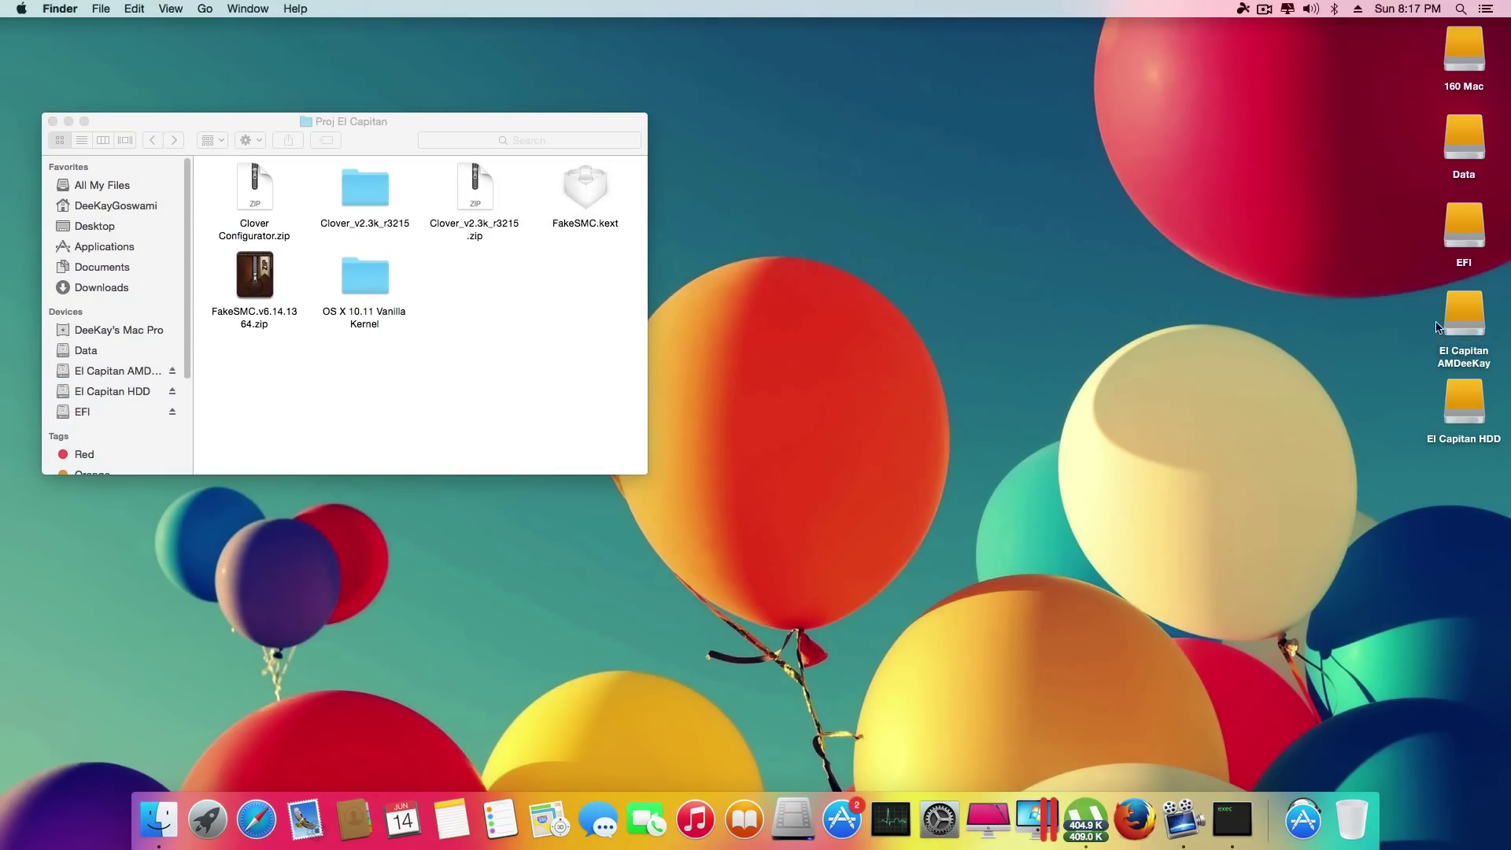
# Move the EFI-Backups folder on the El Capitan AMDeeKay disk to the Trash, authorizing with the account password.
pyautogui.doubleClick(1454, 331)
pyautogui.moveTo(518, 337); pyautogui.dragTo(898, 243)
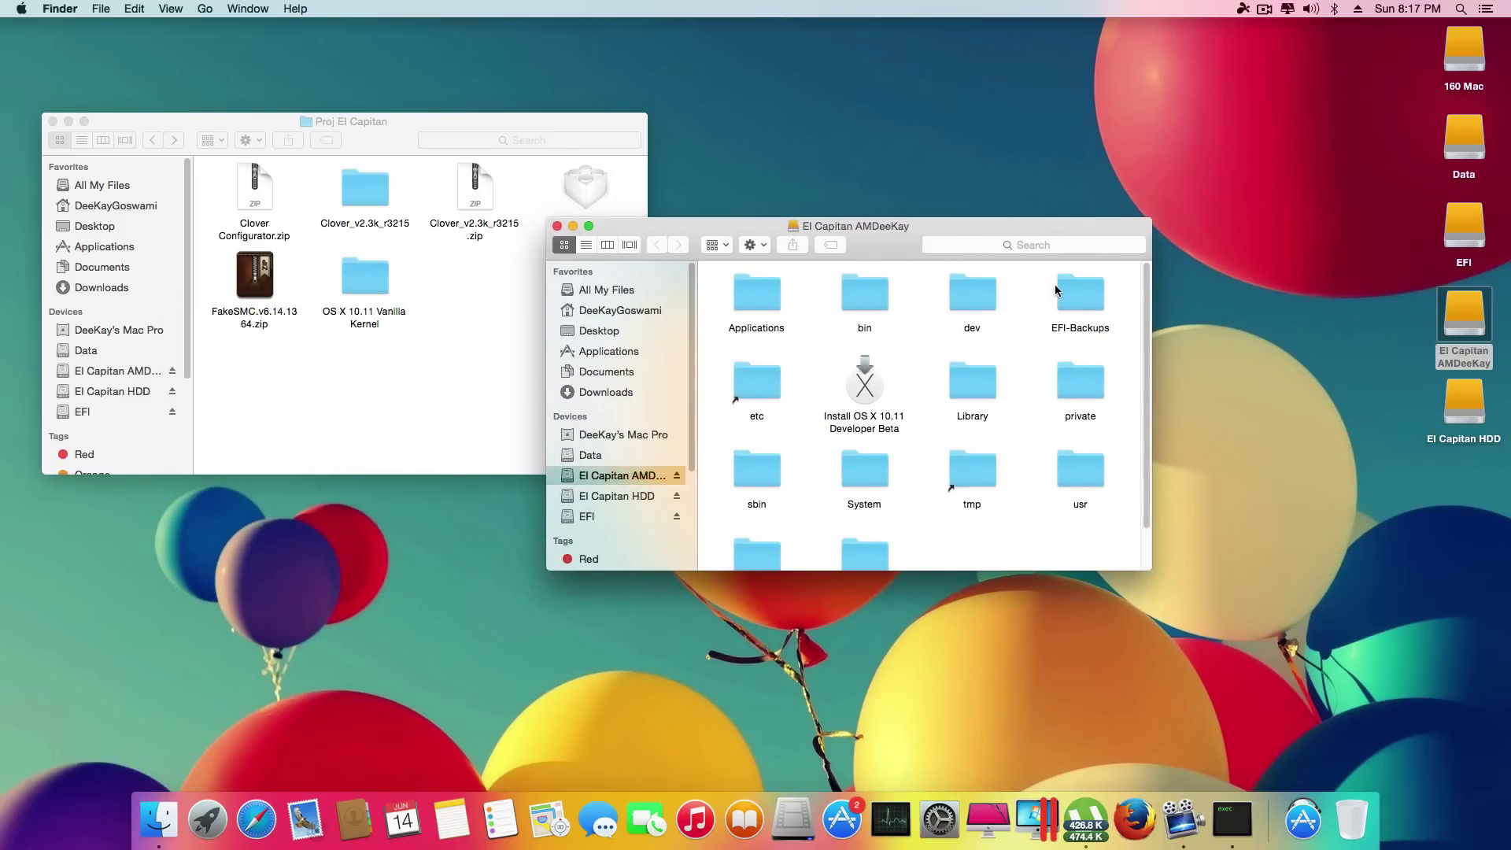
pyautogui.moveTo(1055, 285); pyautogui.dragTo(1348, 828)
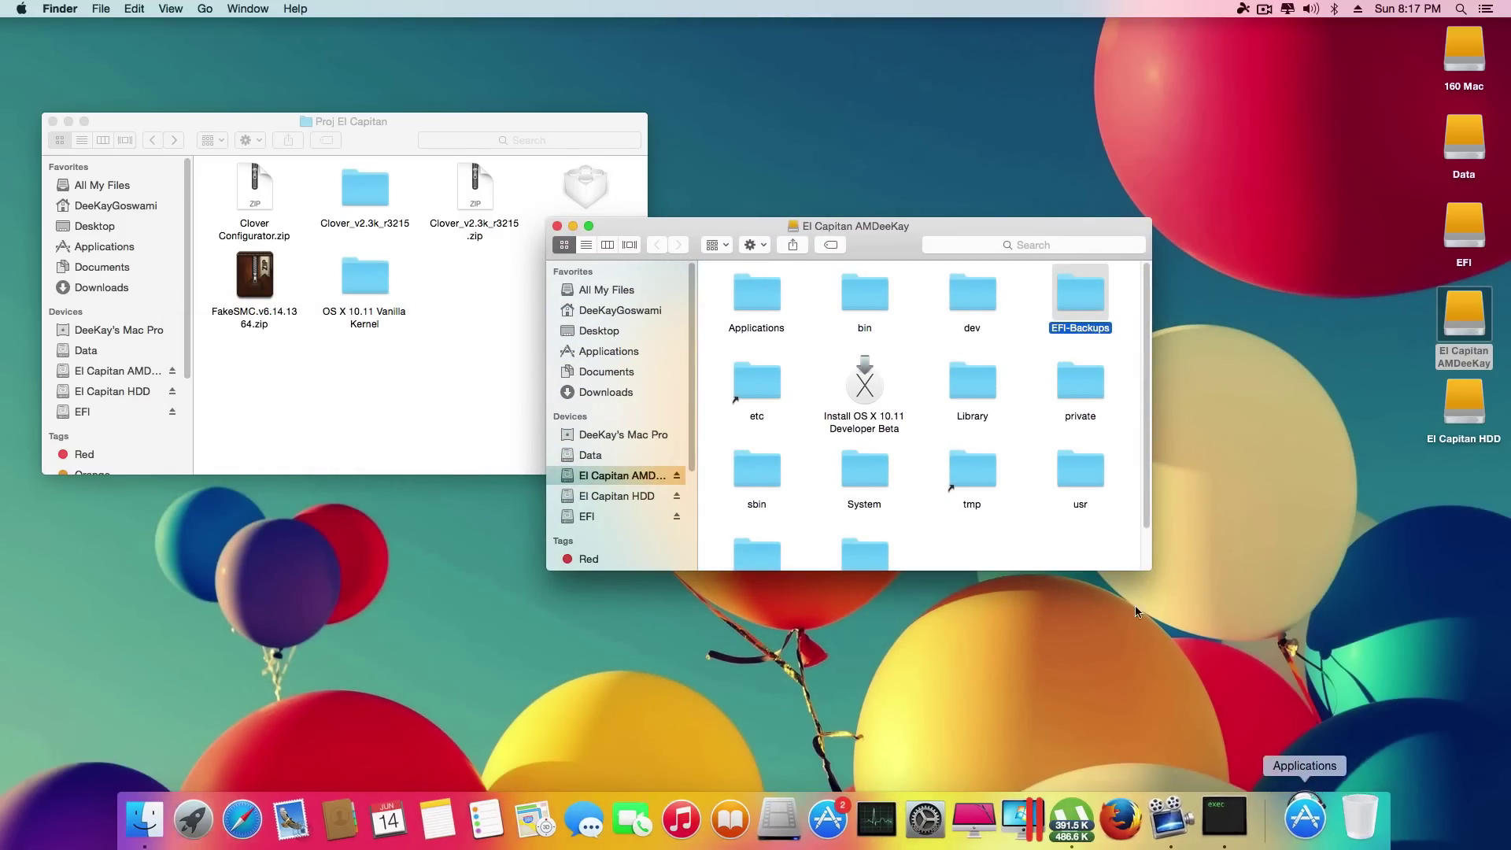
pyautogui.write('******')
pyautogui.press('Return')
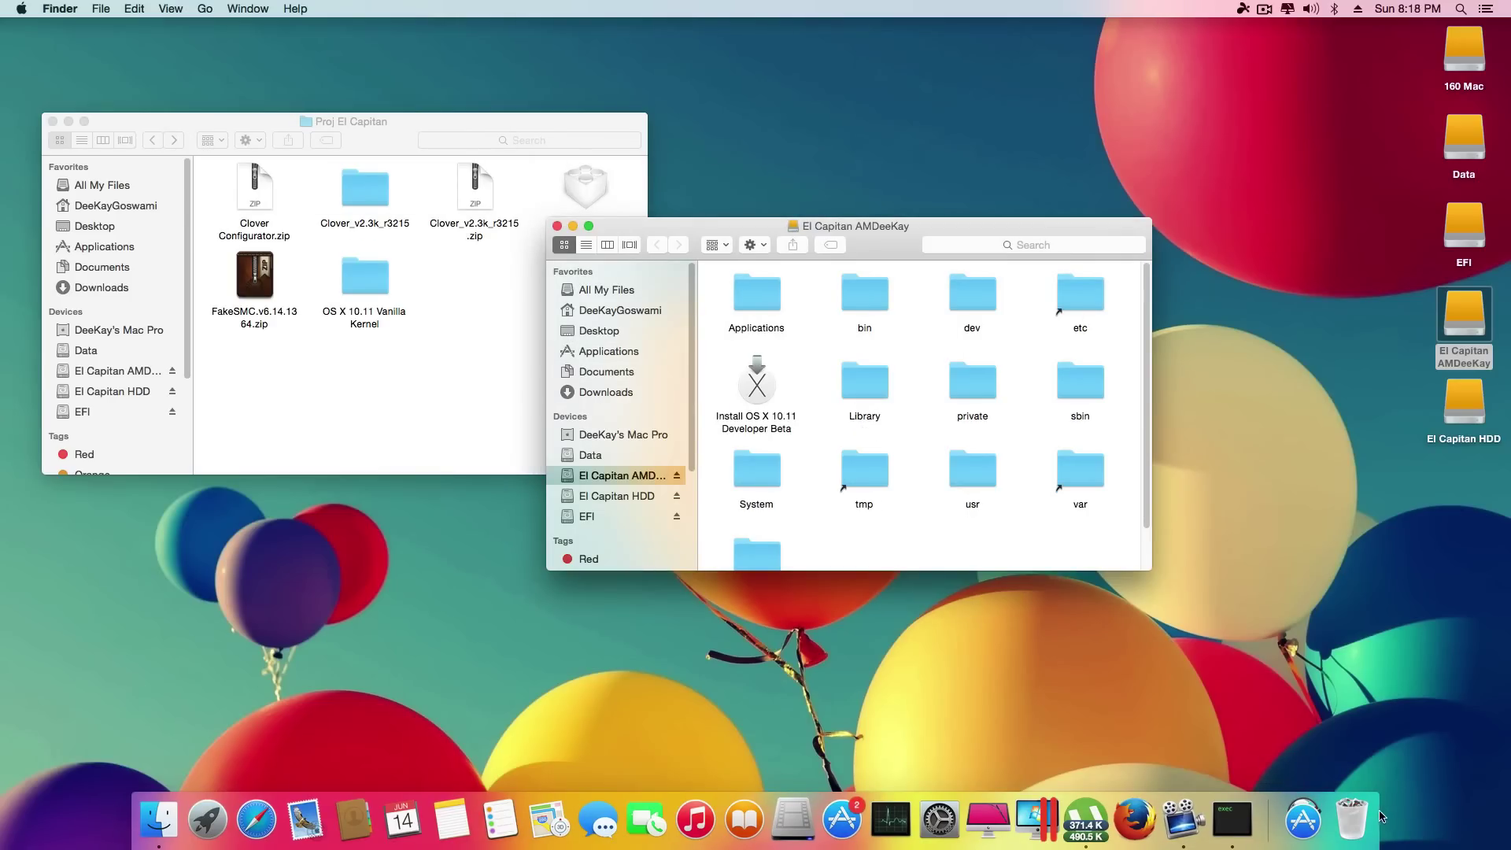
# Empty the Trash and confirm the permanent erasure.
pyautogui.rightClick(1351, 818)
pyautogui.click(1374, 751)
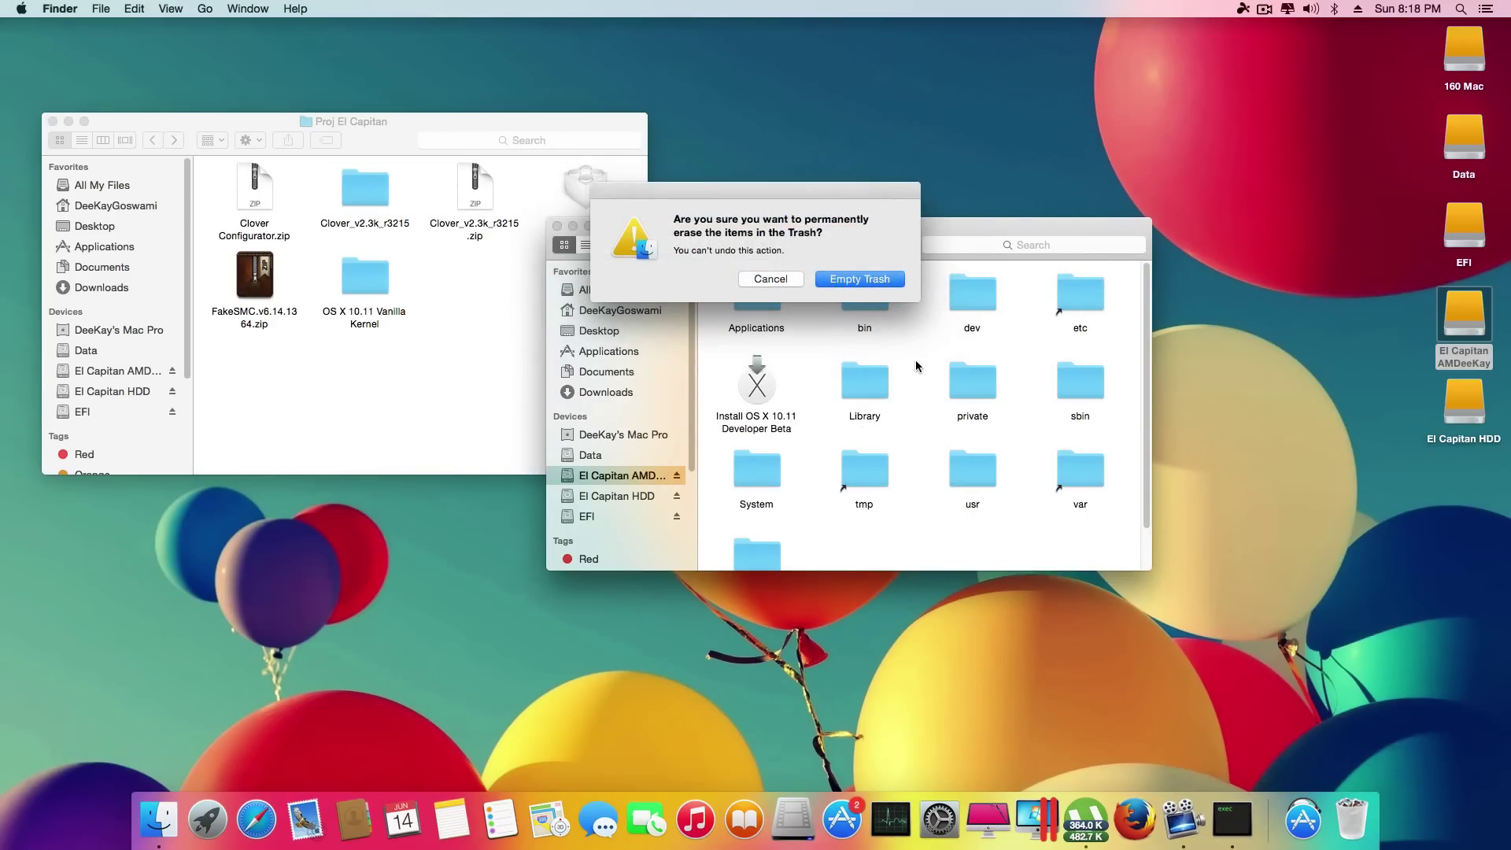
pyautogui.press('Return')
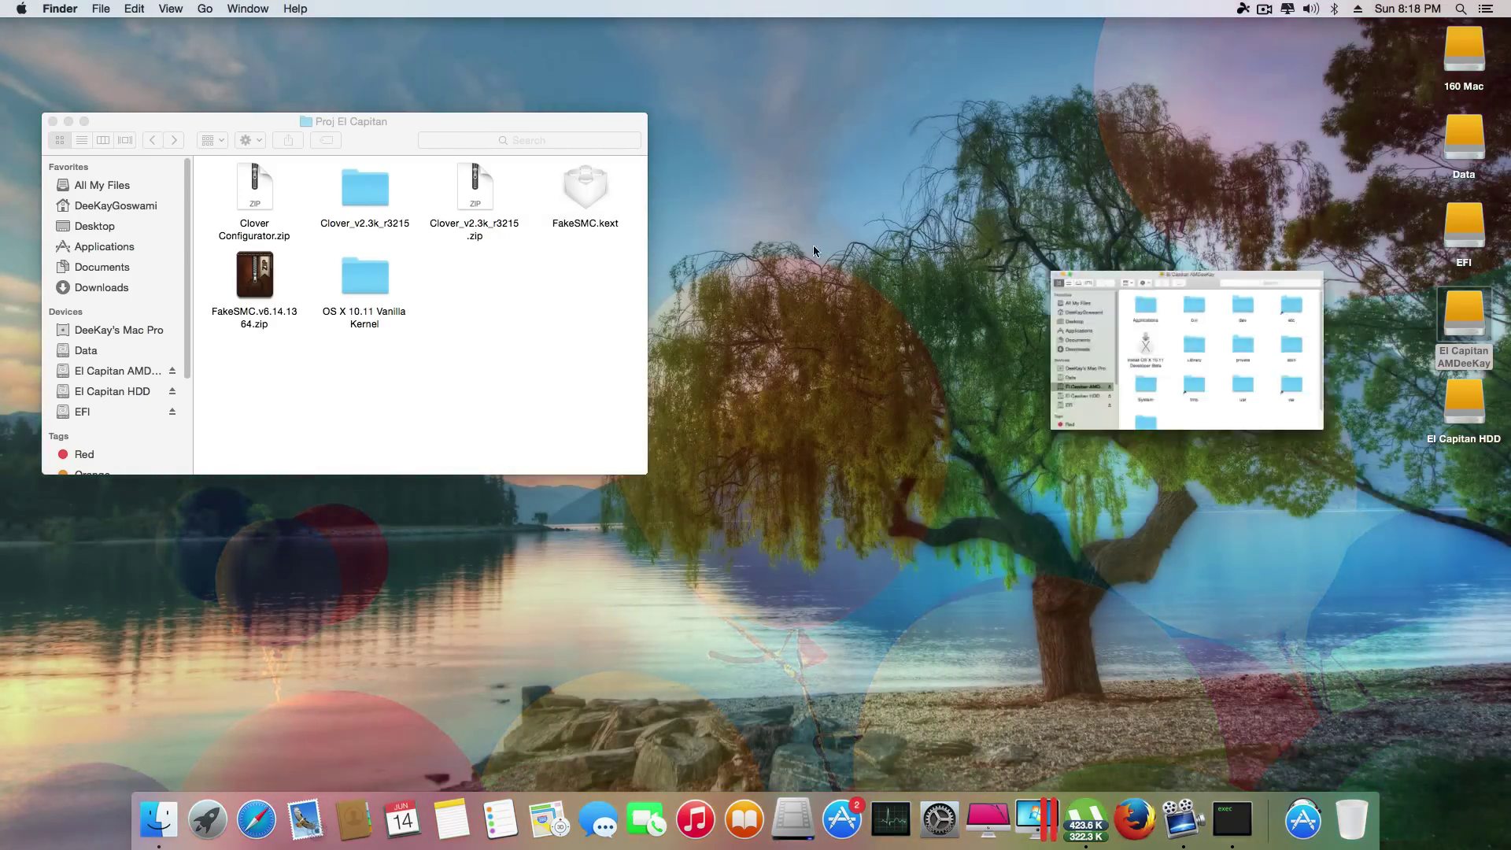
# Open the EFI folder on the EFI partition and permanently delete Clover_Install_Log.txt.
pyautogui.doubleClick(1466, 226)
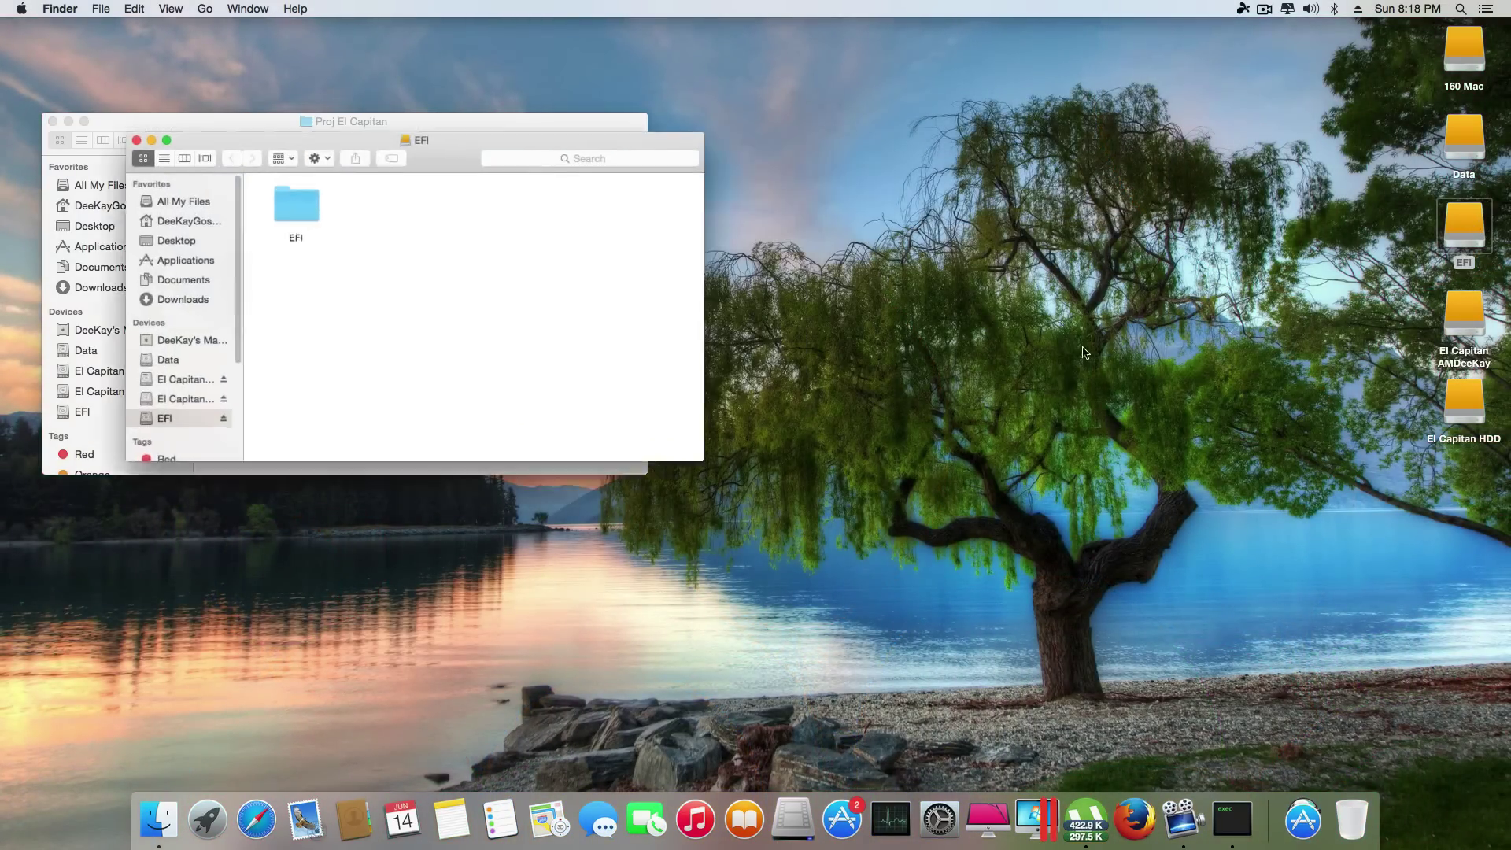
pyautogui.moveTo(457, 140); pyautogui.dragTo(939, 232)
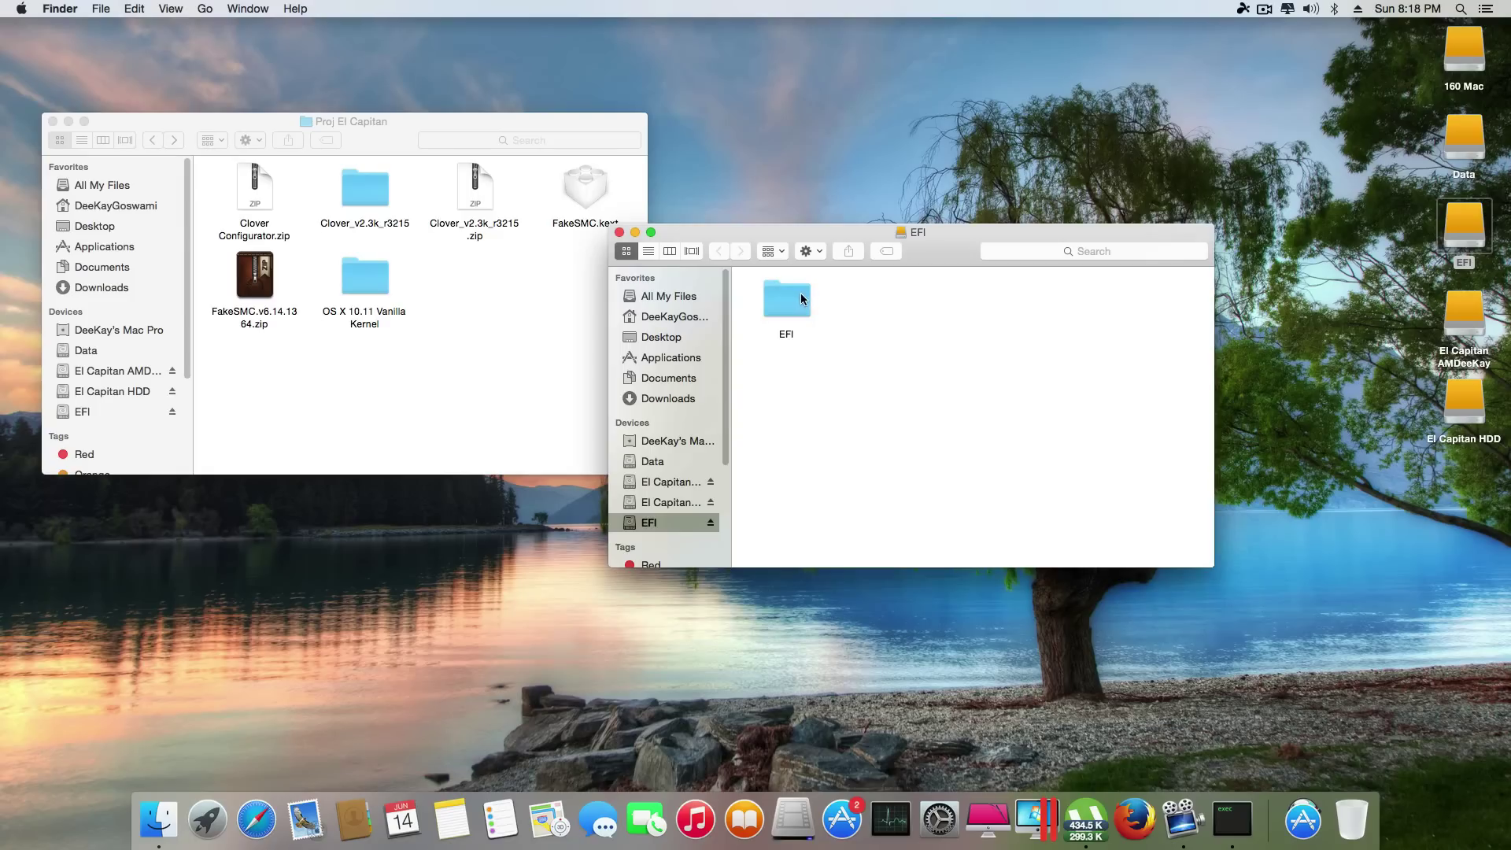
pyautogui.doubleClick(802, 299)
pyautogui.moveTo(998, 298); pyautogui.dragTo(1351, 818)
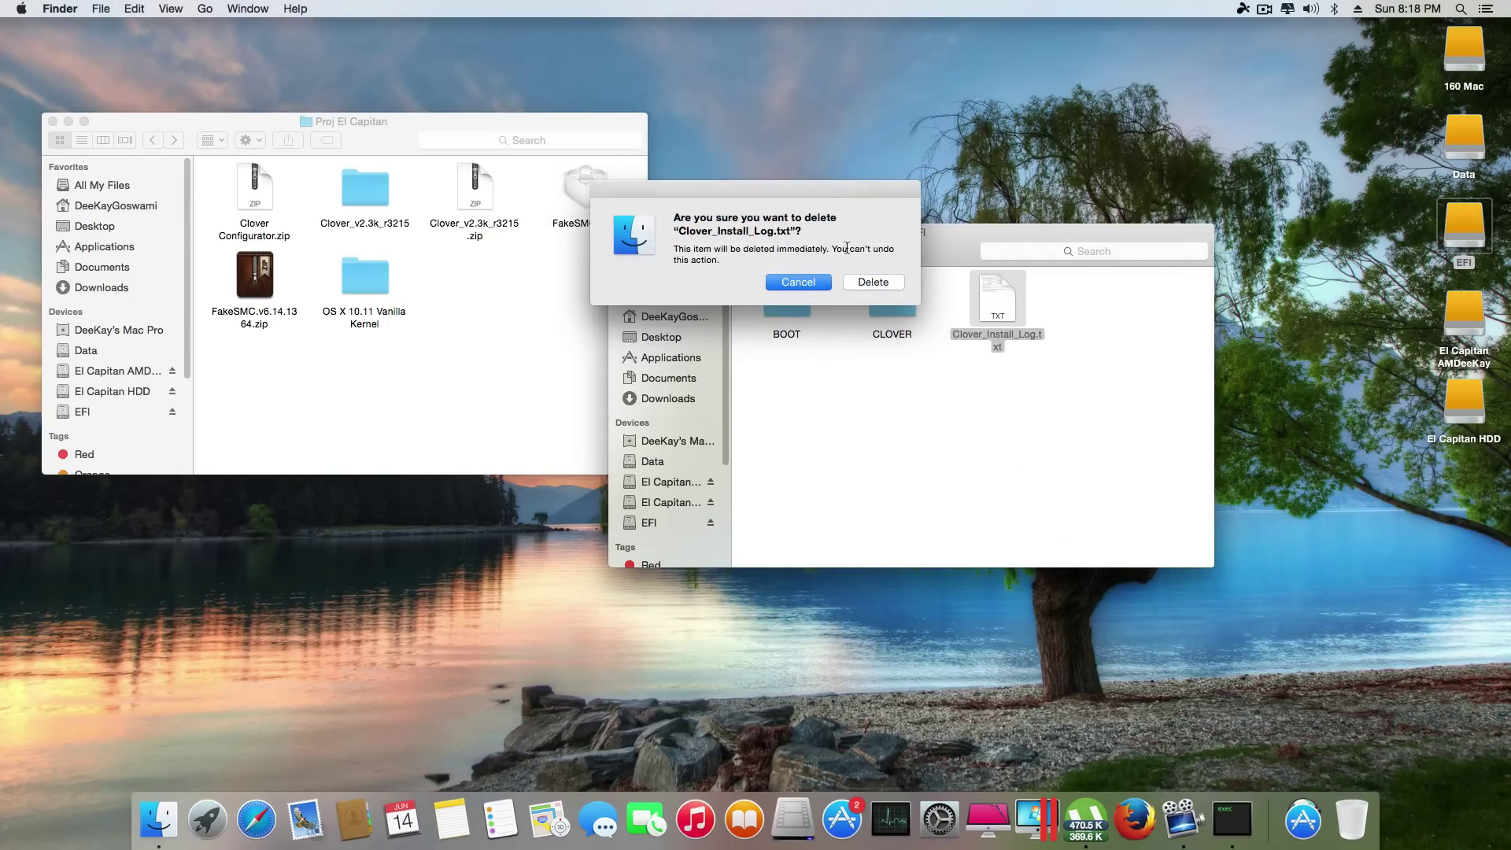
pyautogui.click(873, 282)
# Copy FakeSMC.kext from the Proj El Capitan folder into CLOVER > kexts > Other on the EFI partition.
pyautogui.doubleClick(878, 291)
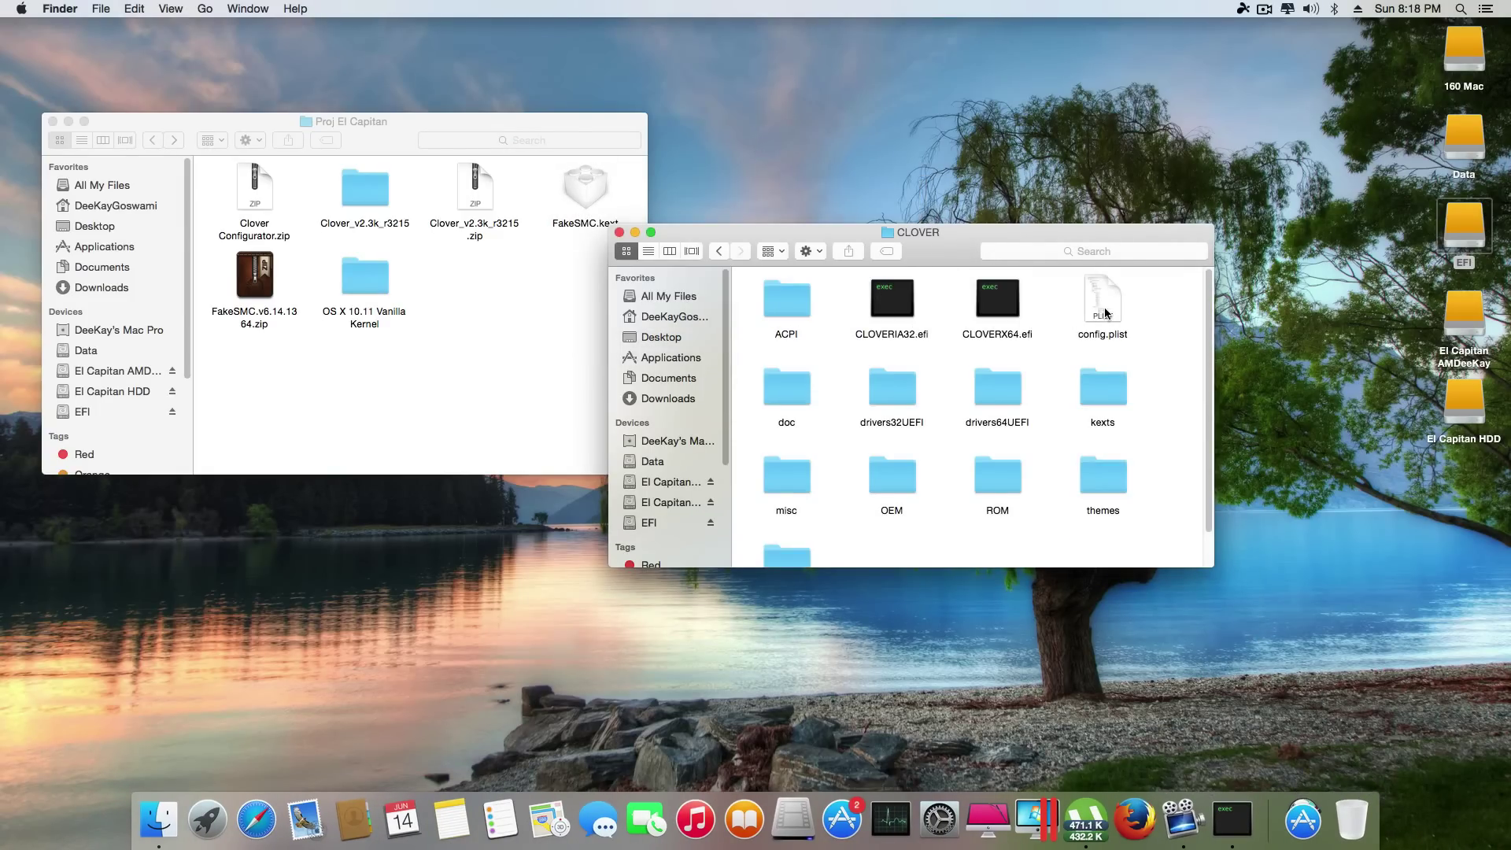
pyautogui.doubleClick(1110, 384)
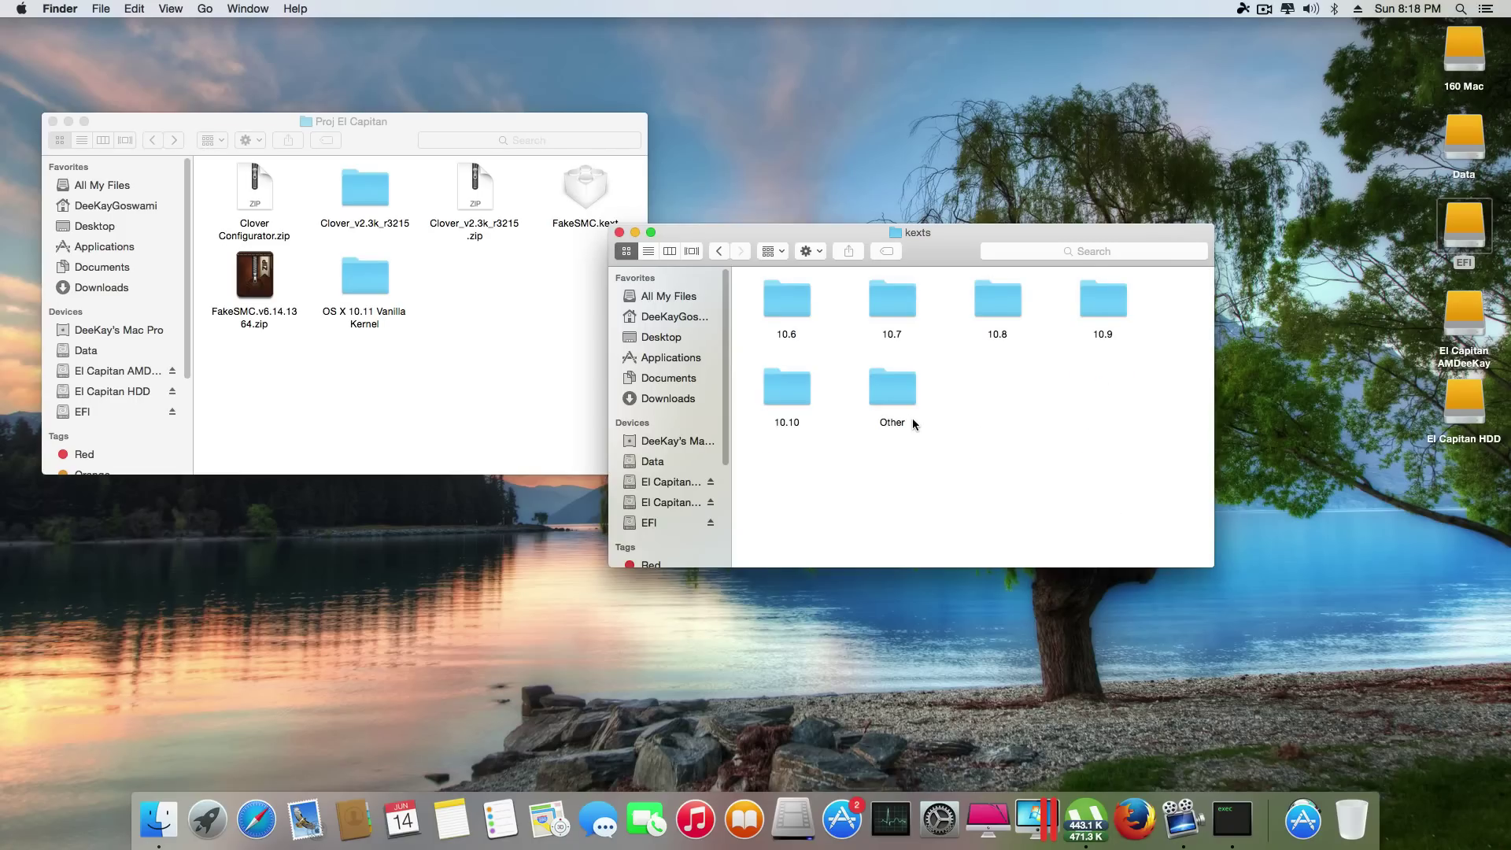
pyautogui.doubleClick(895, 386)
pyautogui.moveTo(935, 243); pyautogui.dragTo(993, 159)
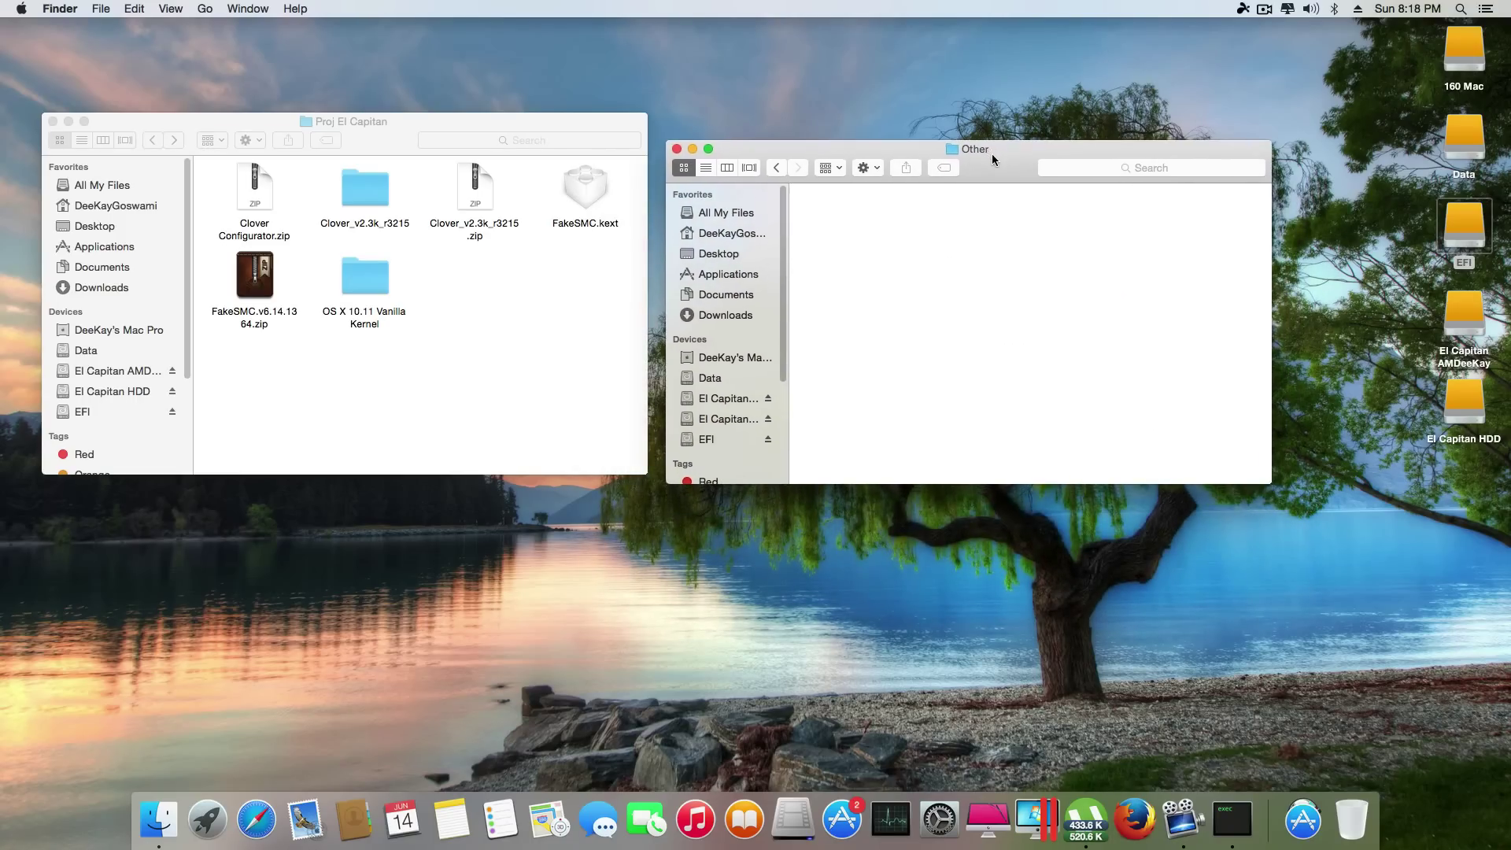
pyautogui.moveTo(604, 194); pyautogui.dragTo(578, 235)
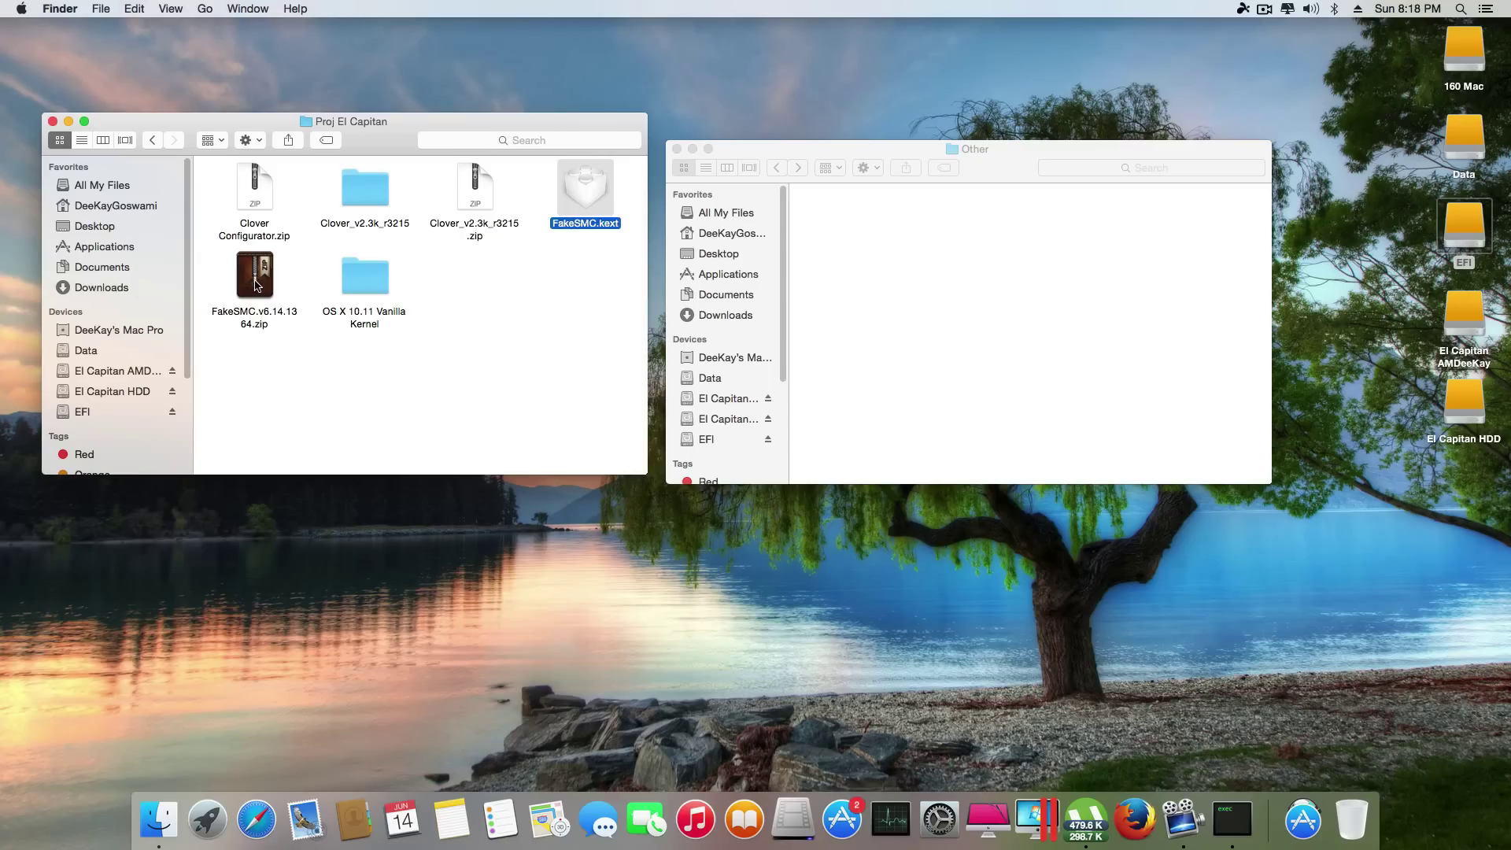
pyautogui.click(256, 284)
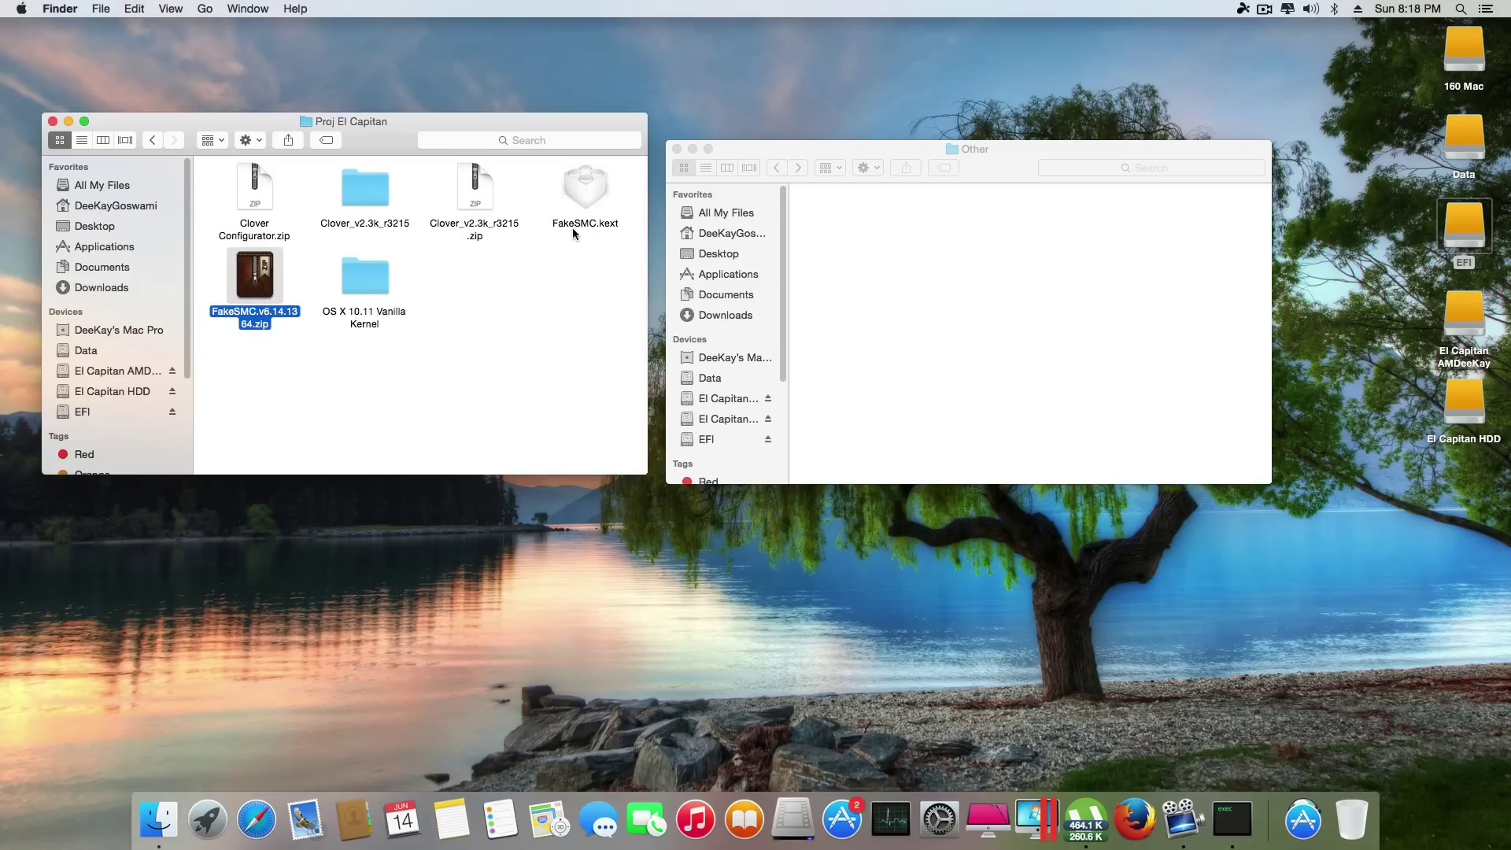
pyautogui.moveTo(584, 203); pyautogui.dragTo(957, 236)
# Arrange the contents of the Other folder by name.
pyautogui.click(830, 168)
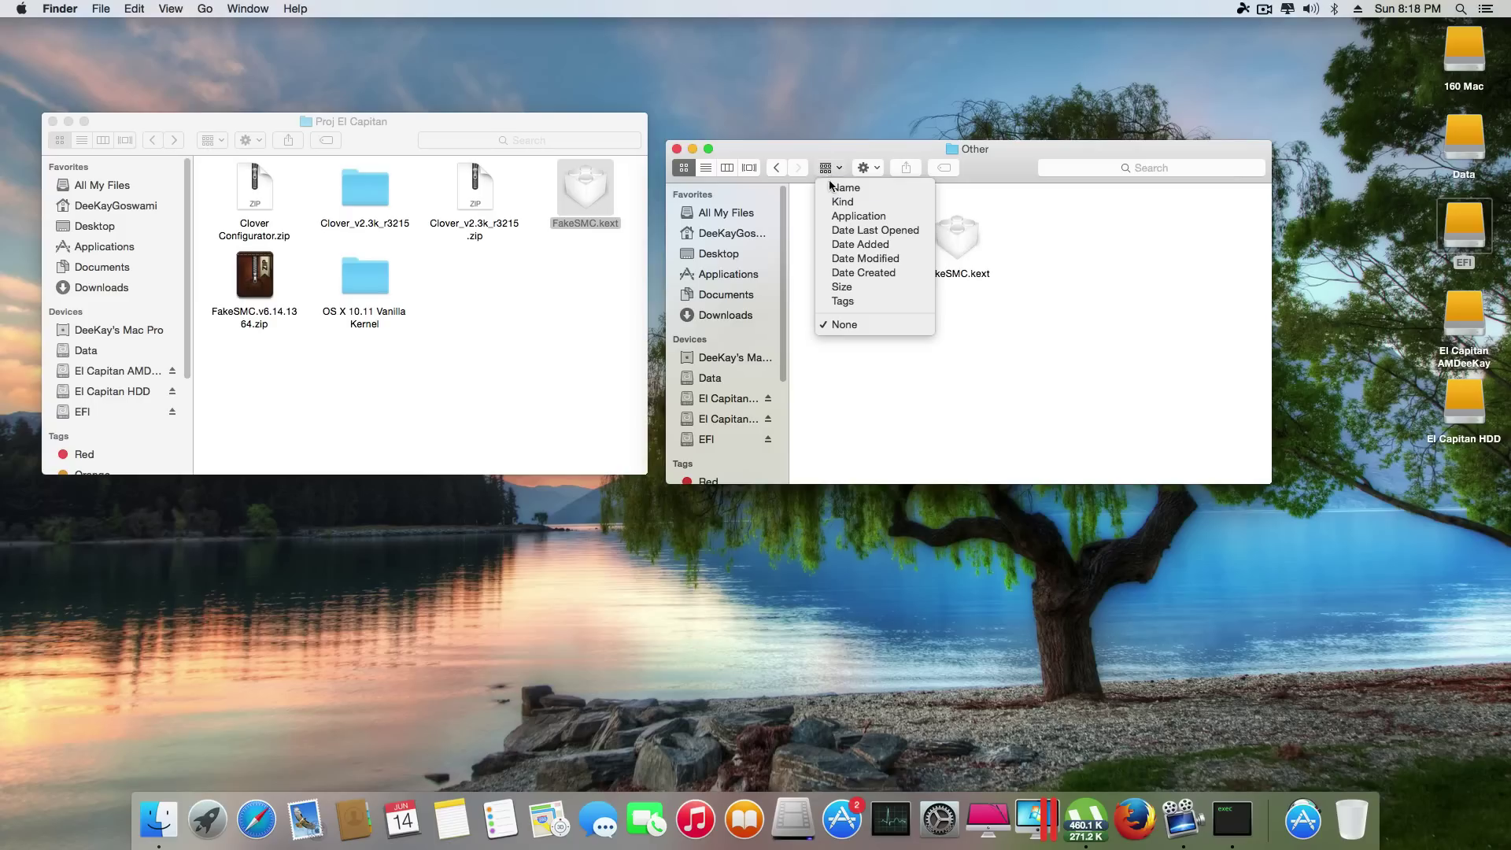
pyautogui.click(835, 190)
pyautogui.rightClick(1012, 353)
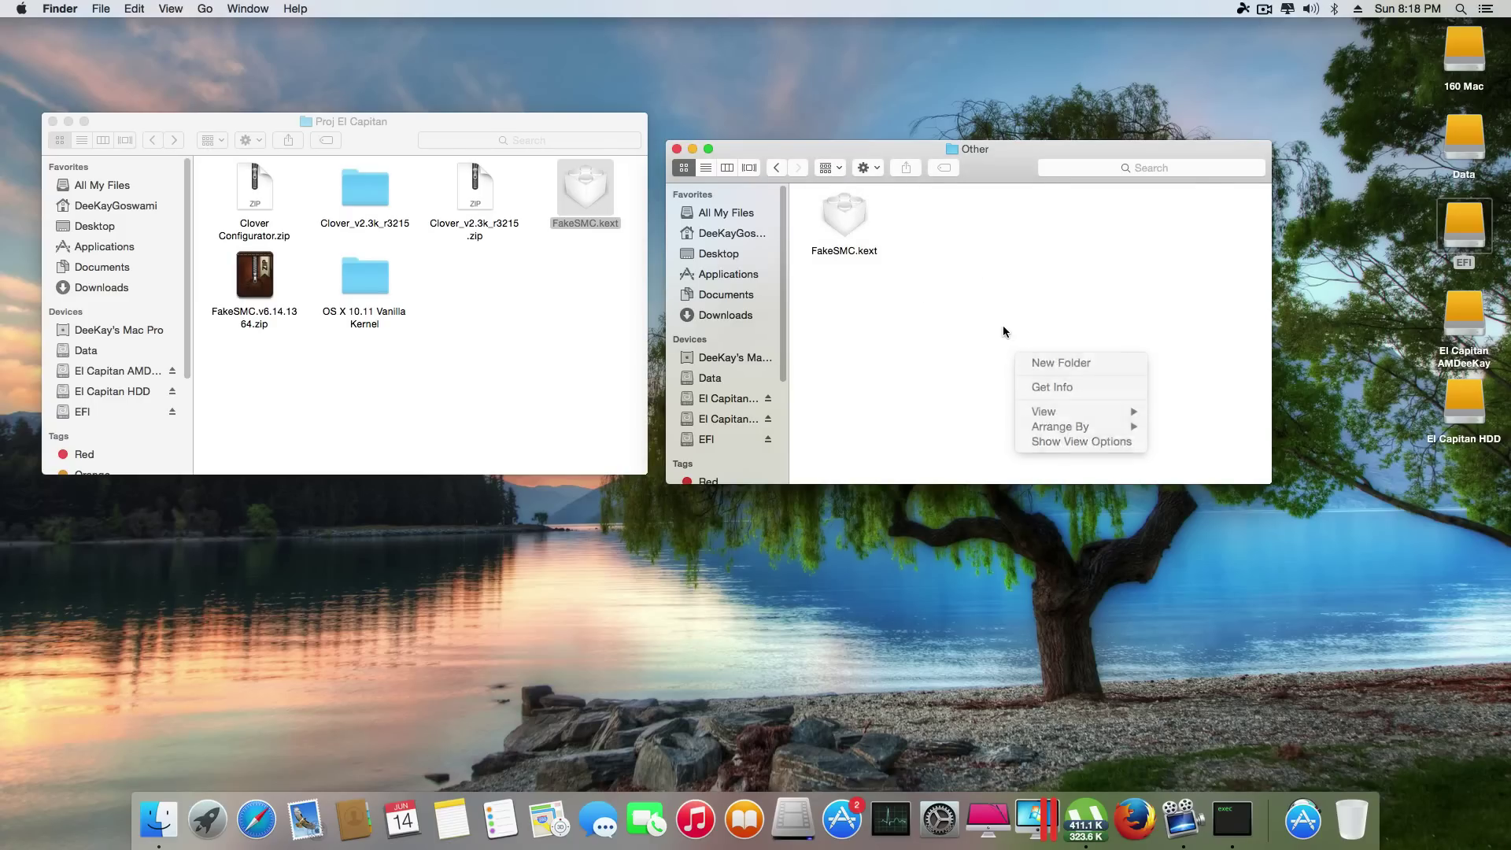
pyautogui.click(1003, 324)
# Close the Proj El Capitan window and go back up from Other to the CLOVER folder.
pyautogui.press('super+Up')
pyautogui.click(582, 345)
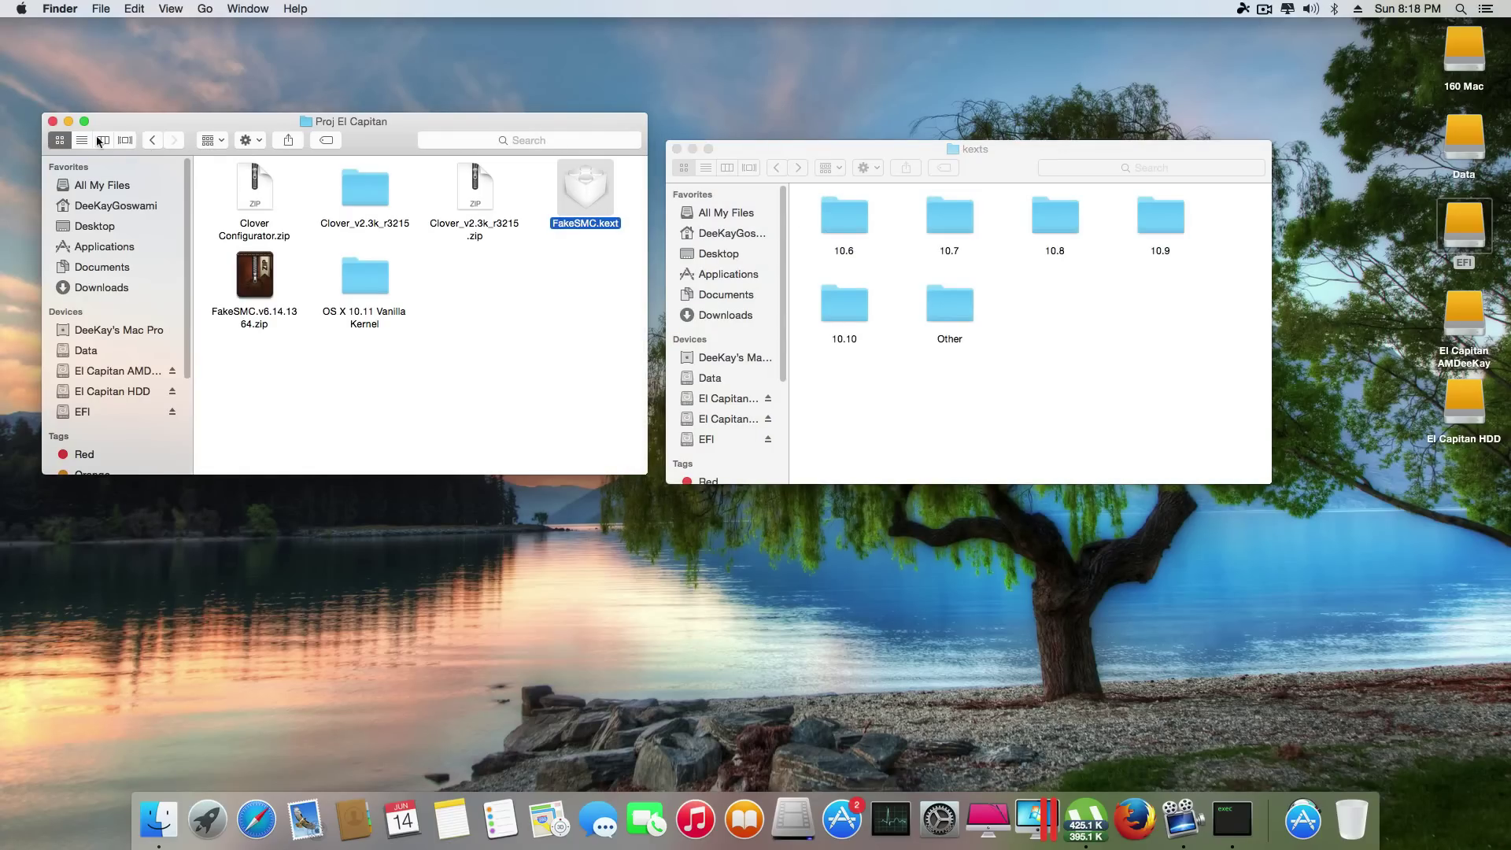
pyautogui.click(53, 120)
pyautogui.moveTo(964, 163); pyautogui.dragTo(586, 201)
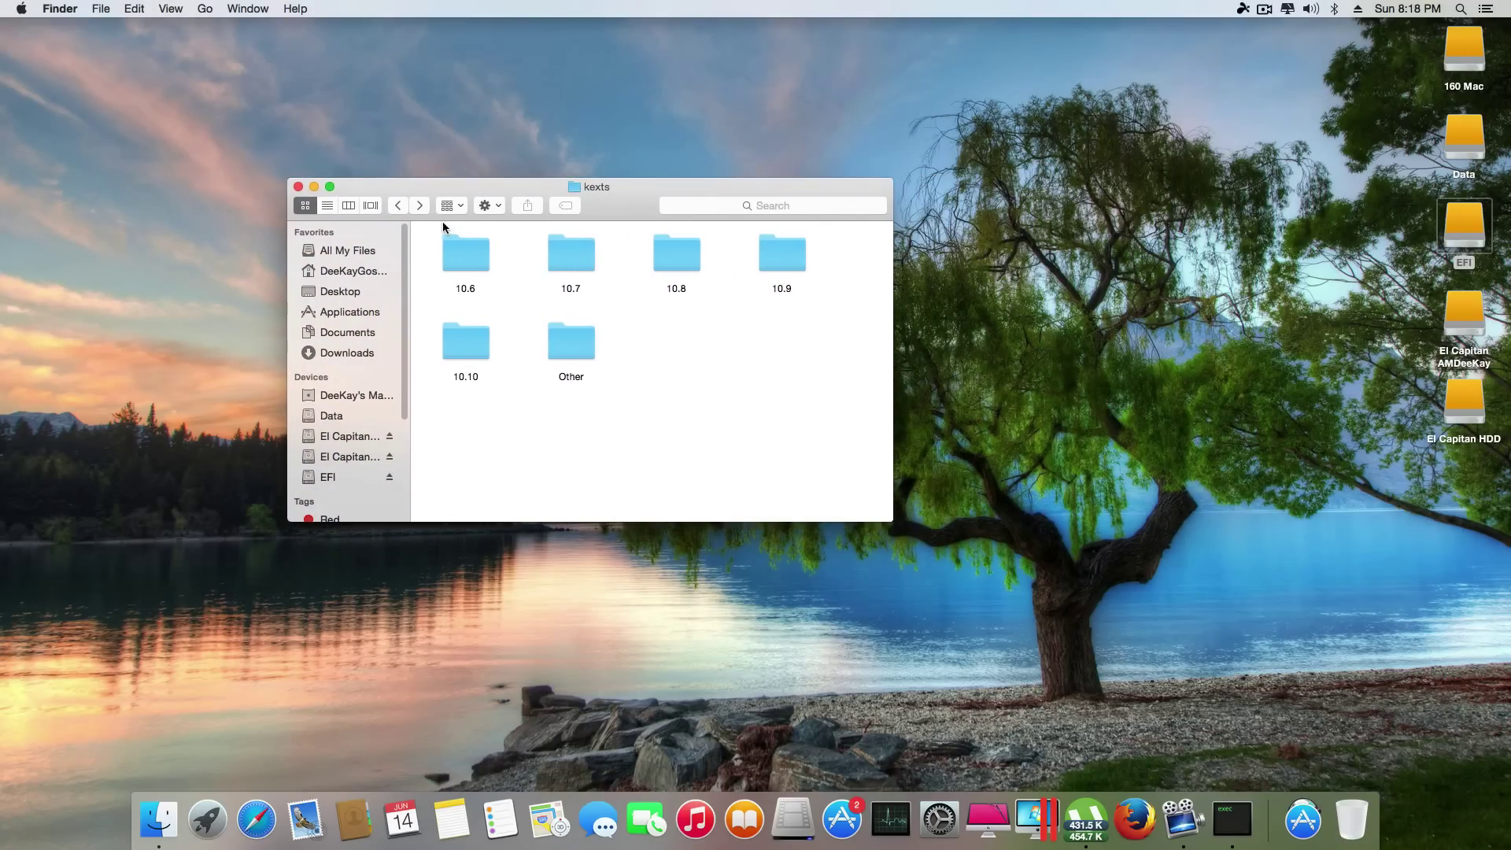
pyautogui.press('super+Up')
# Open config.plist from the CLOVER folder in Clover Configurator and move its window lower on the desktop.
pyautogui.press('Up')
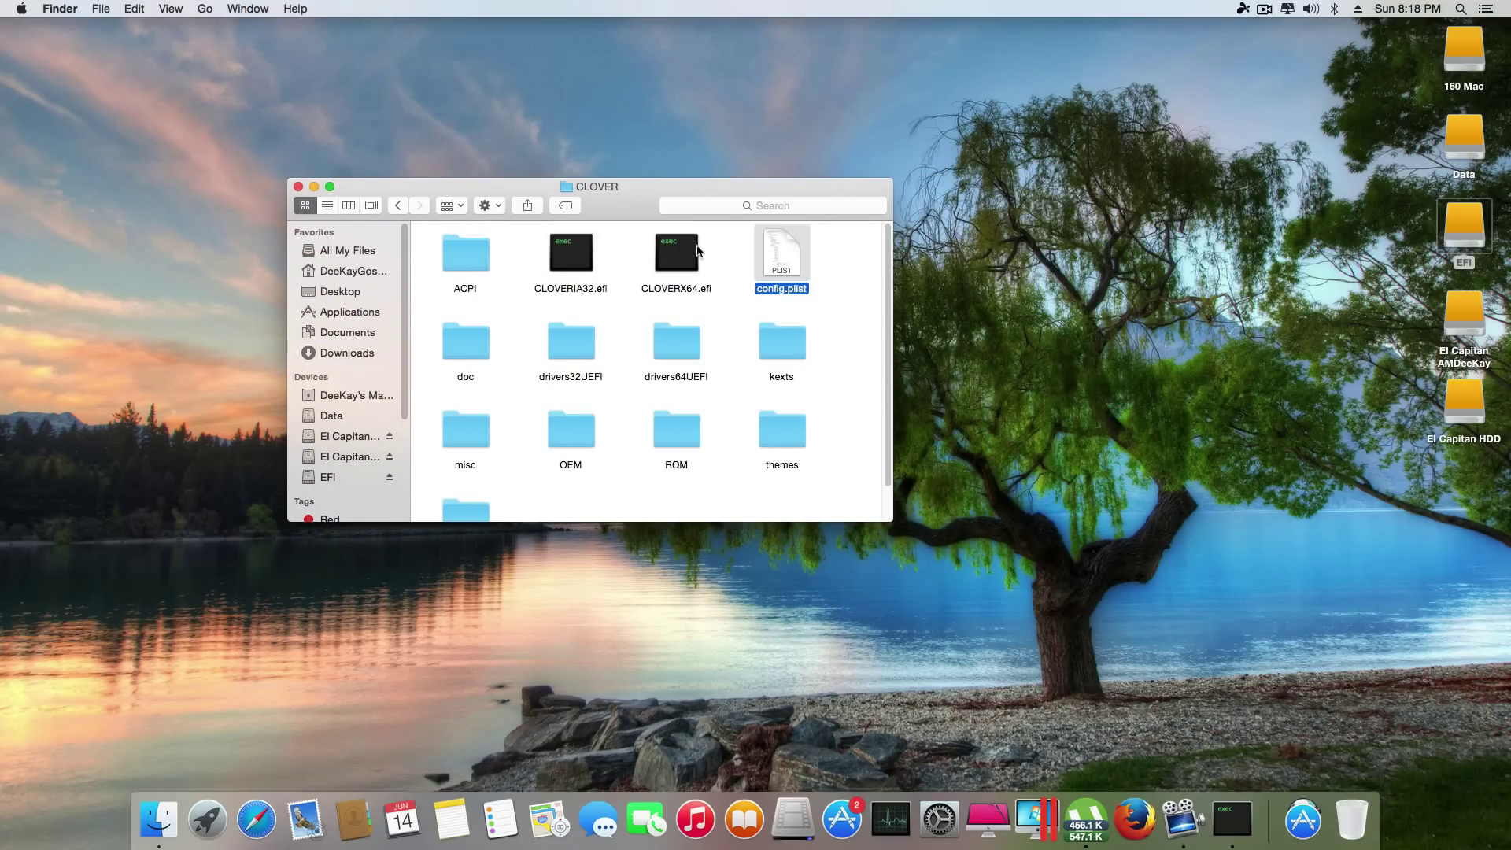
pyautogui.rightClick(765, 257)
pyautogui.click(1023, 304)
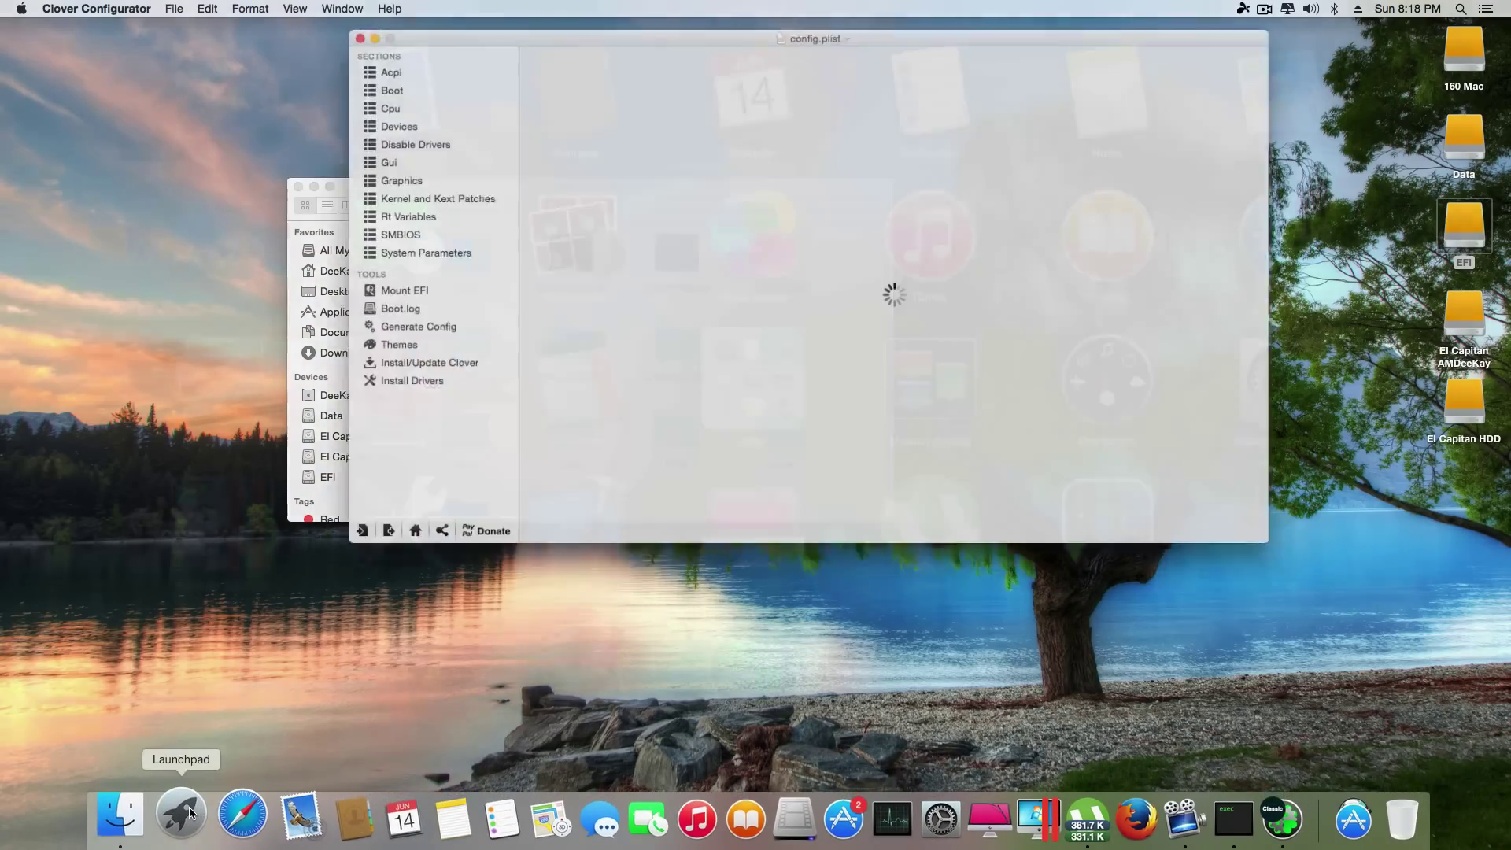
pyautogui.click(189, 806)
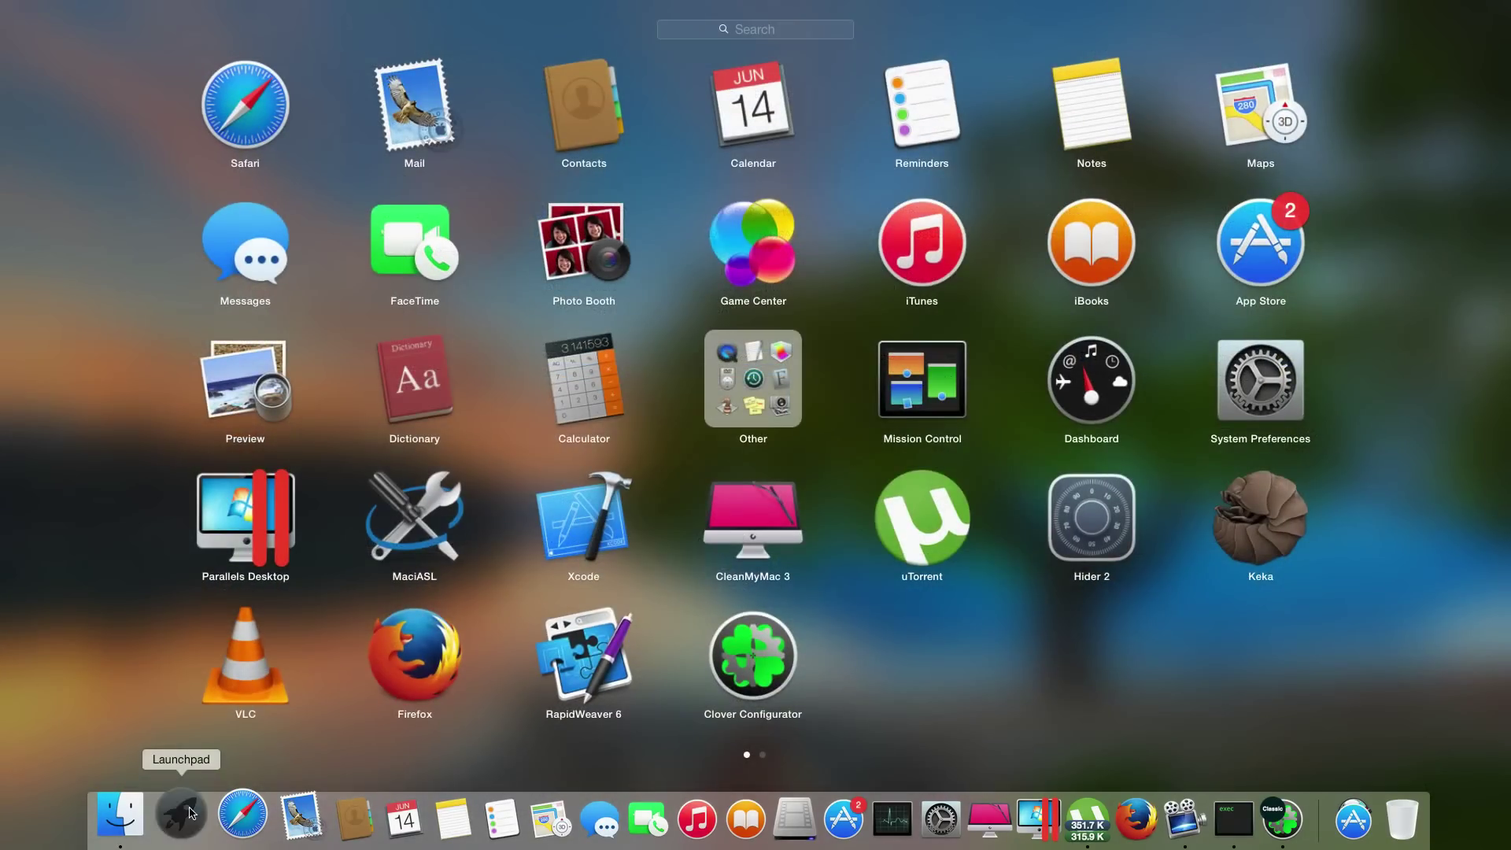
pyautogui.click(189, 806)
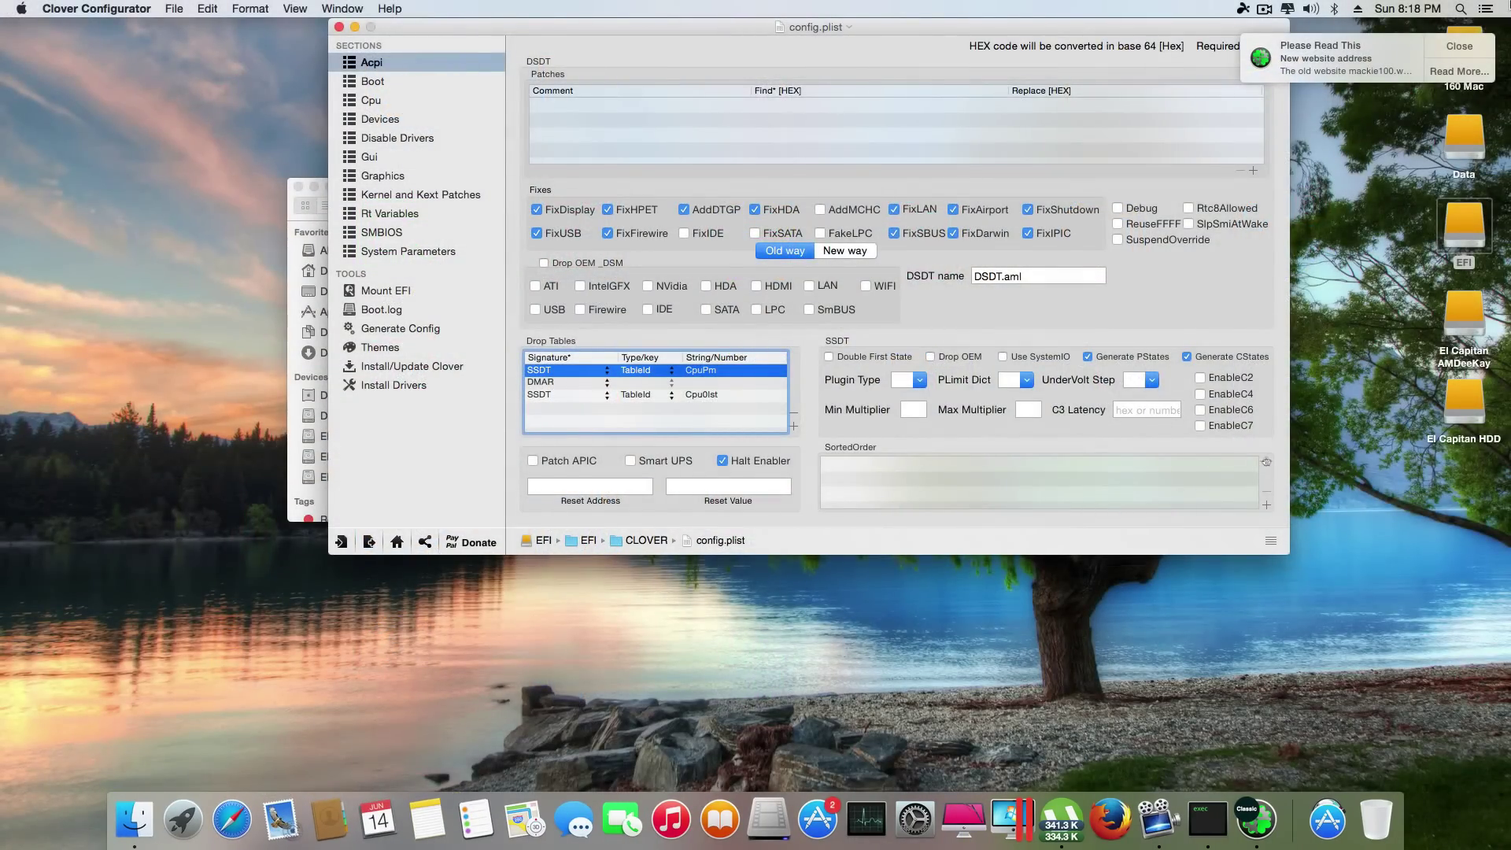
pyautogui.moveTo(806, 25); pyautogui.dragTo(819, 167)
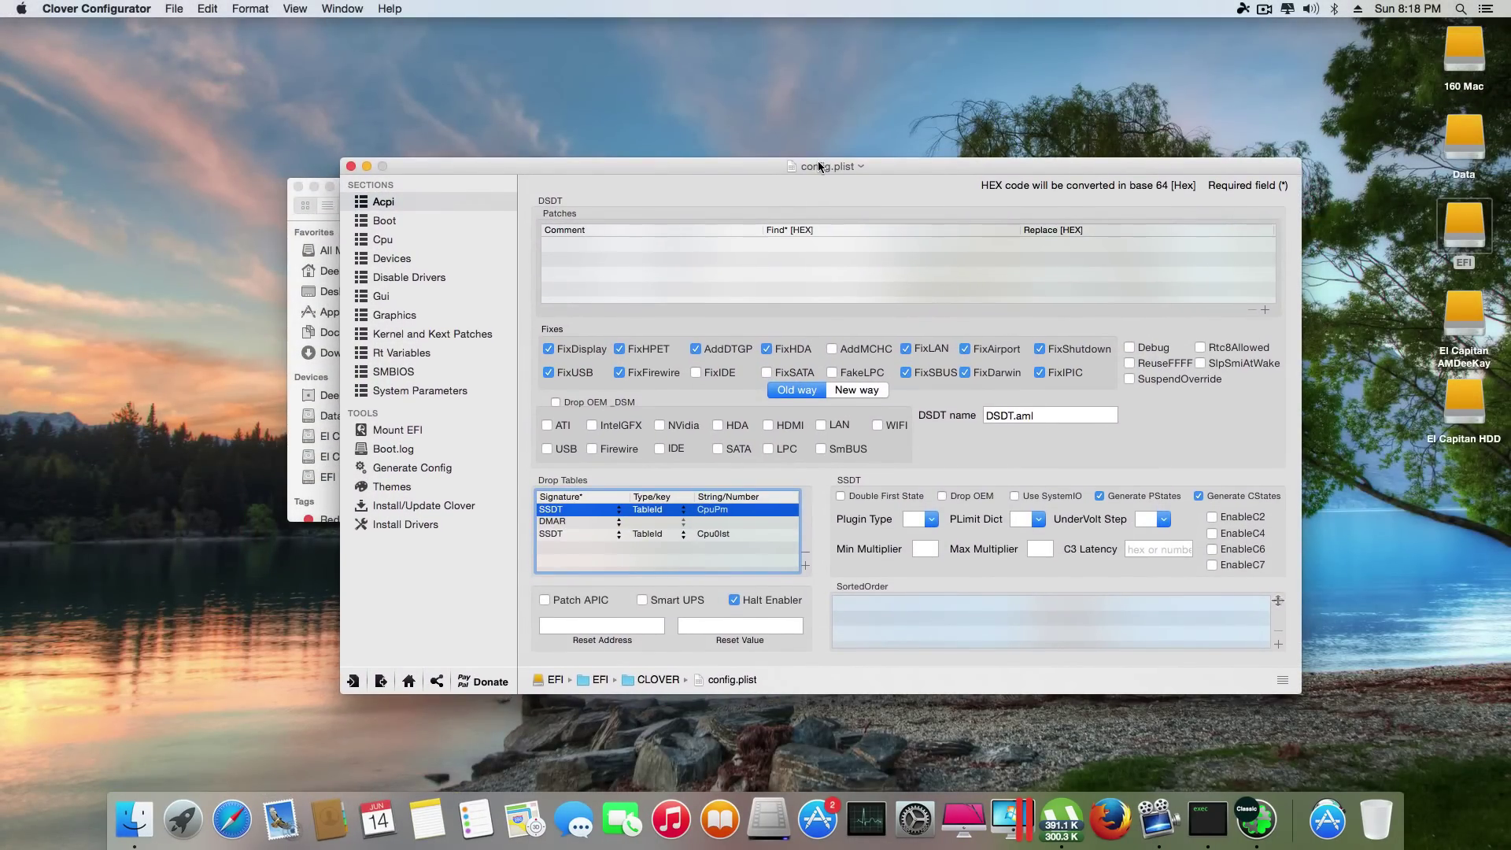
# Enable the -xcpm boot argument and add the custom flag rootless=0 in the Boot section of config.plist.
pyautogui.click(421, 224)
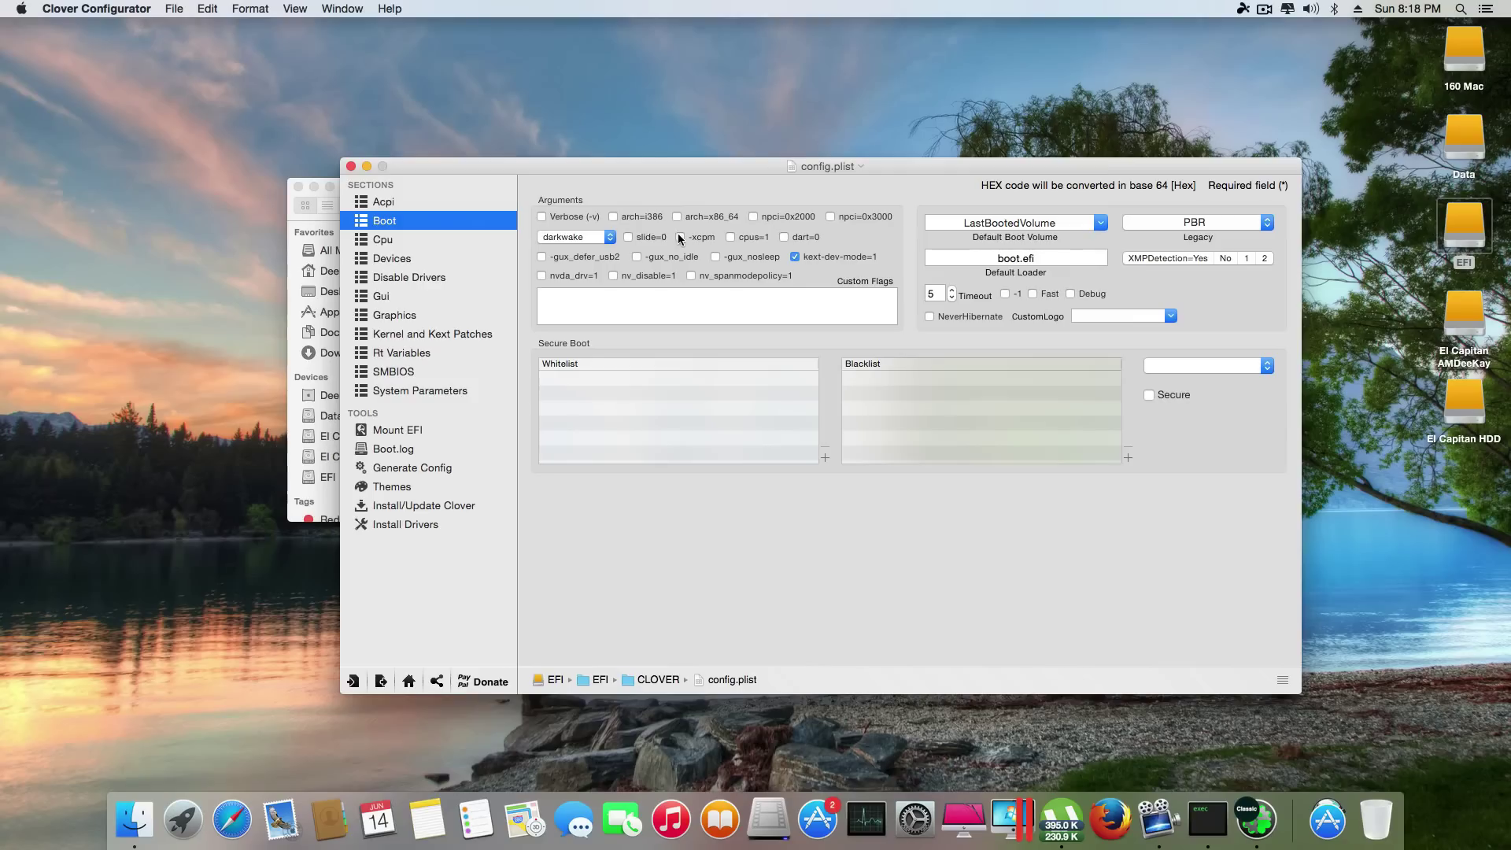
pyautogui.click(680, 238)
pyautogui.click(624, 295)
pyautogui.write('rootless=0')
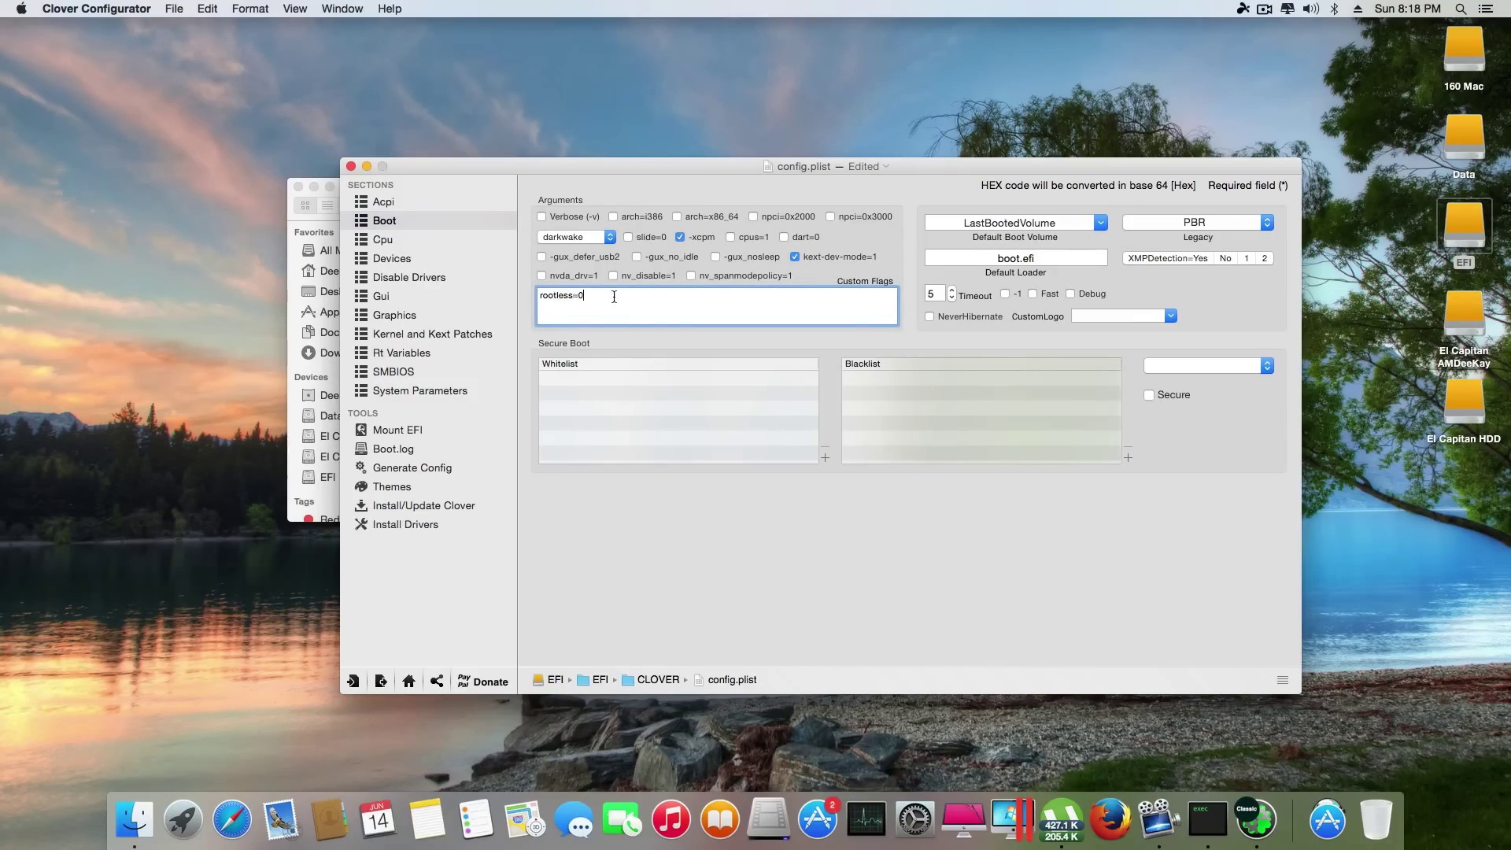
pyautogui.click(412, 262)
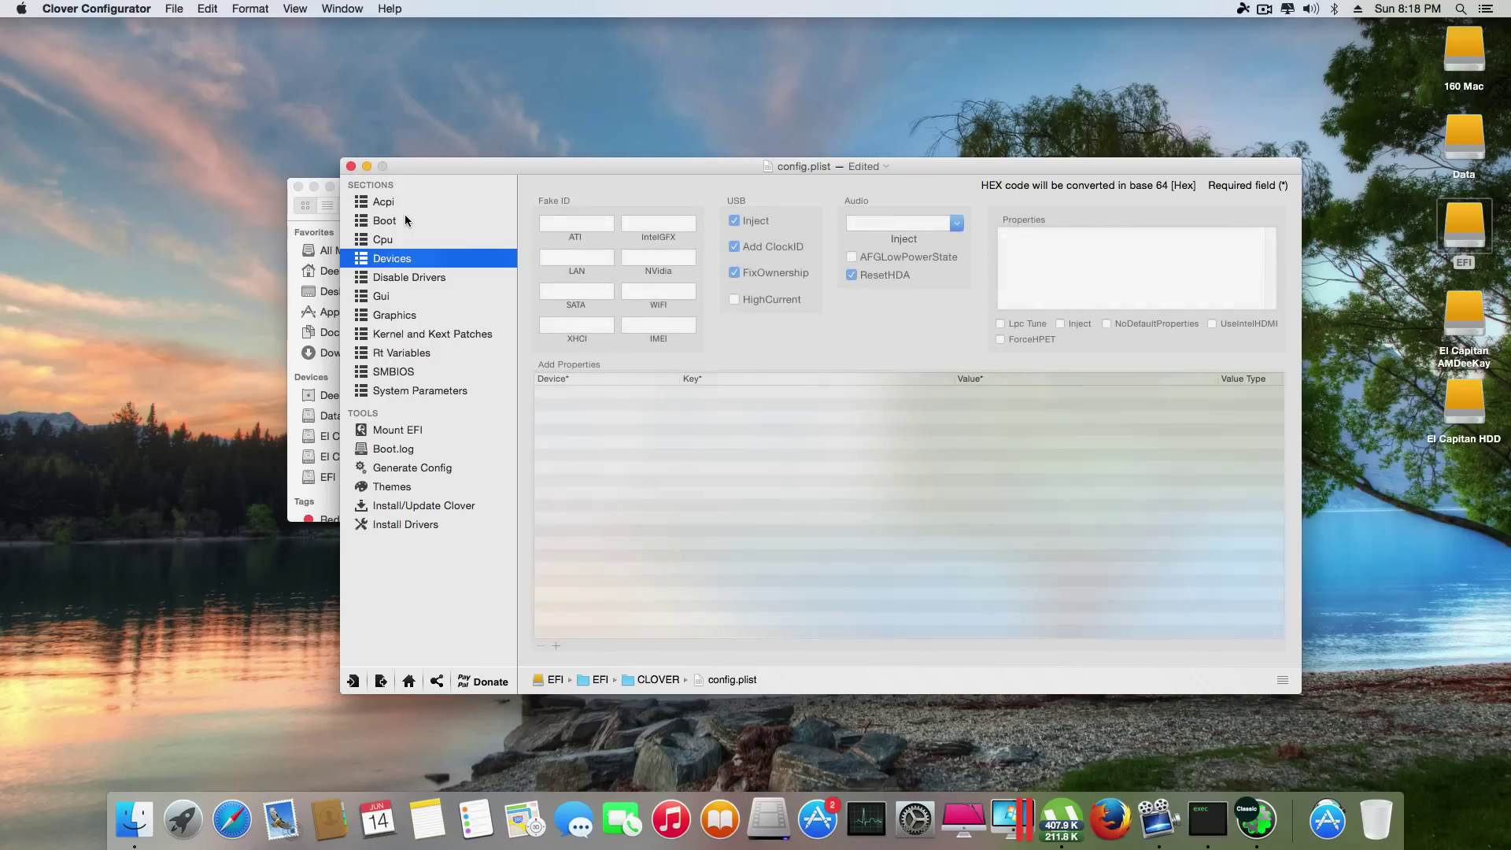
pyautogui.click(457, 224)
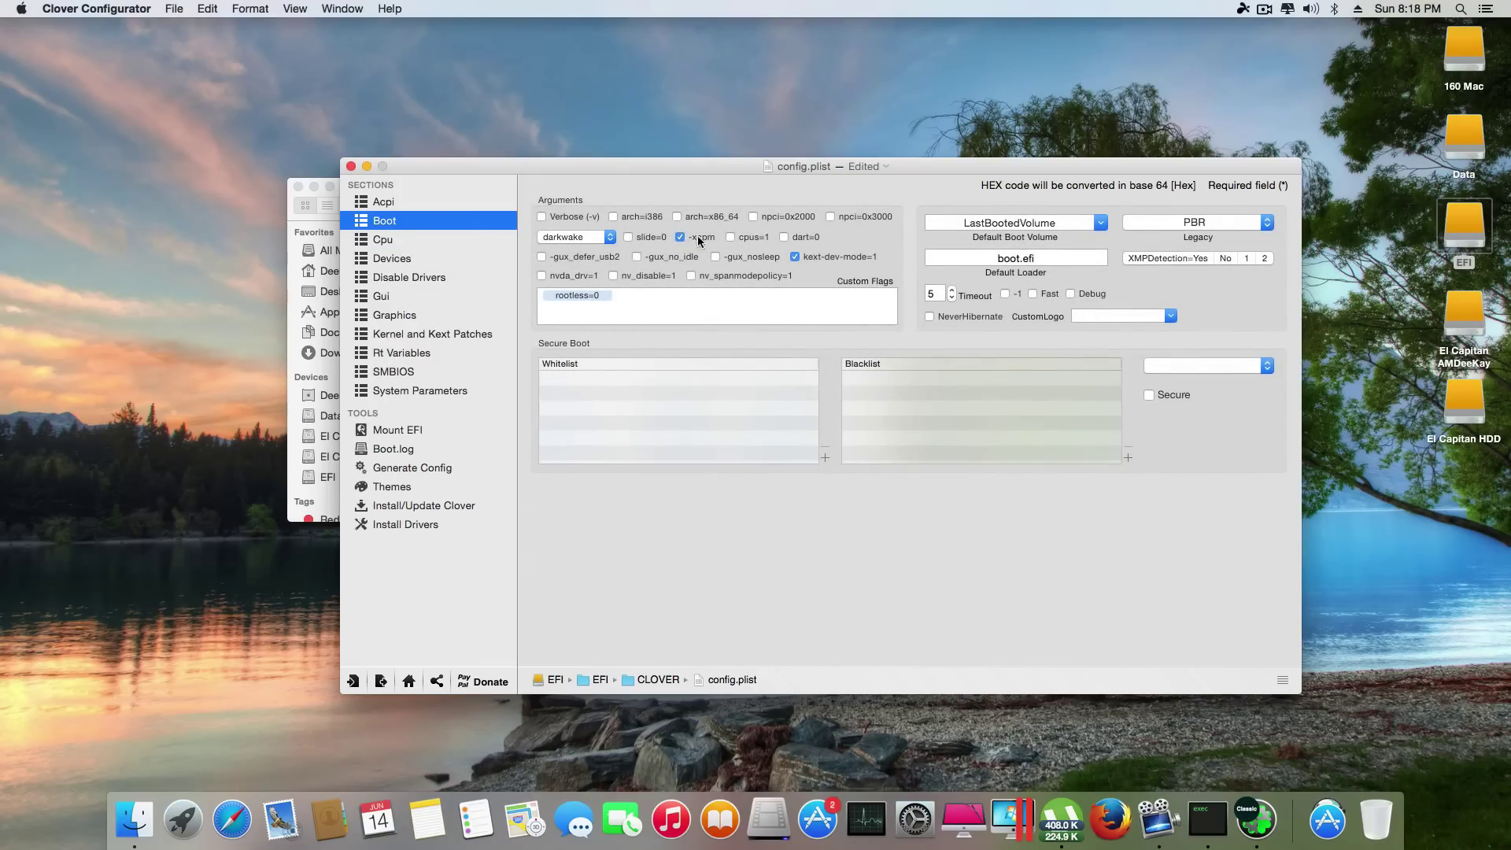
# Fill in the SMBIOS data with the MacBook Air (6,2) - i5-4250U/i7-4650U (Haswell) preset.
pyautogui.click(447, 335)
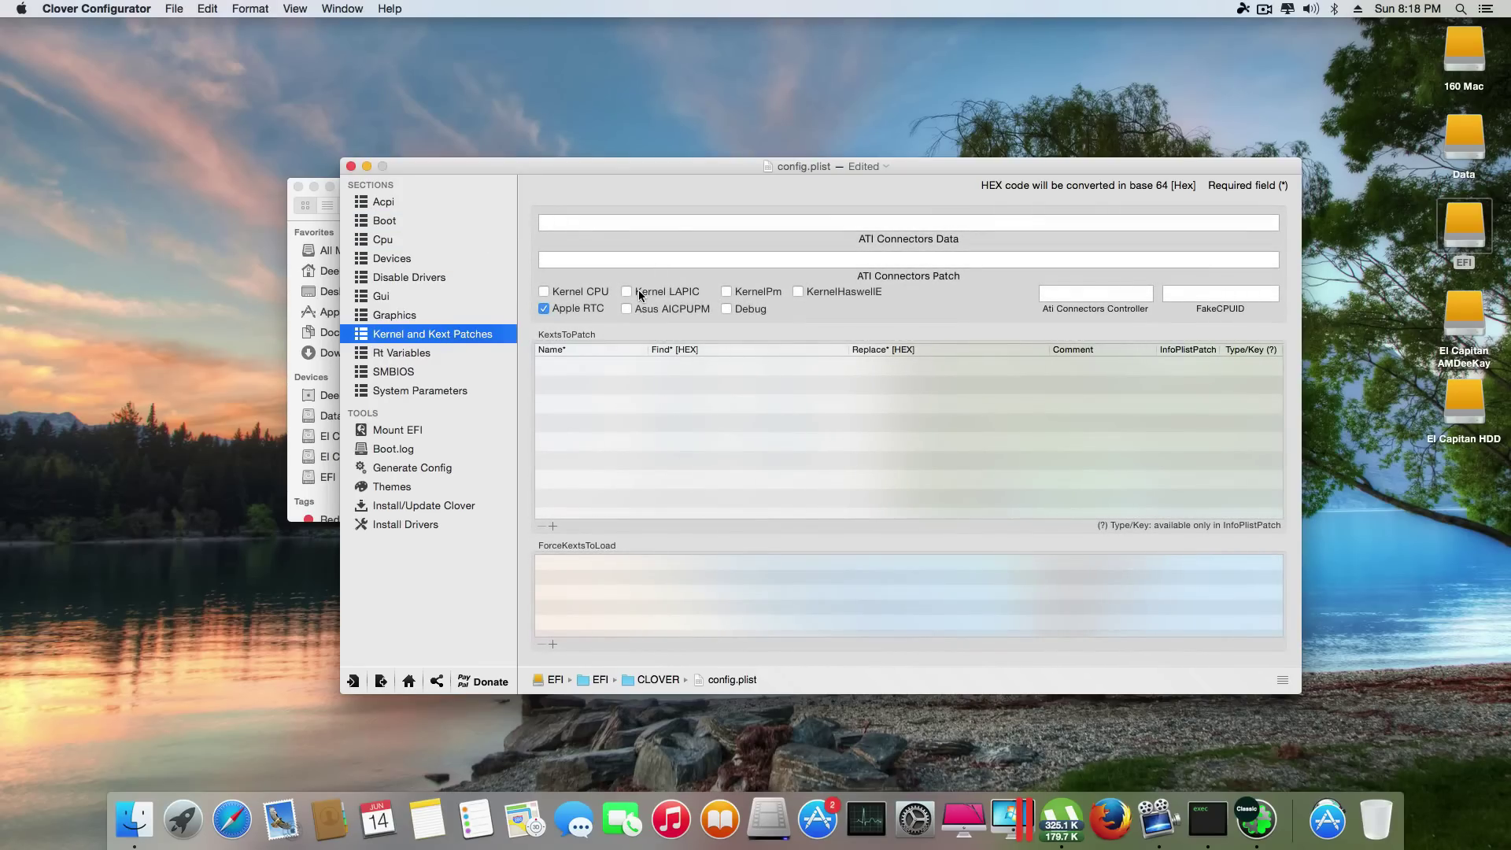
pyautogui.click(407, 373)
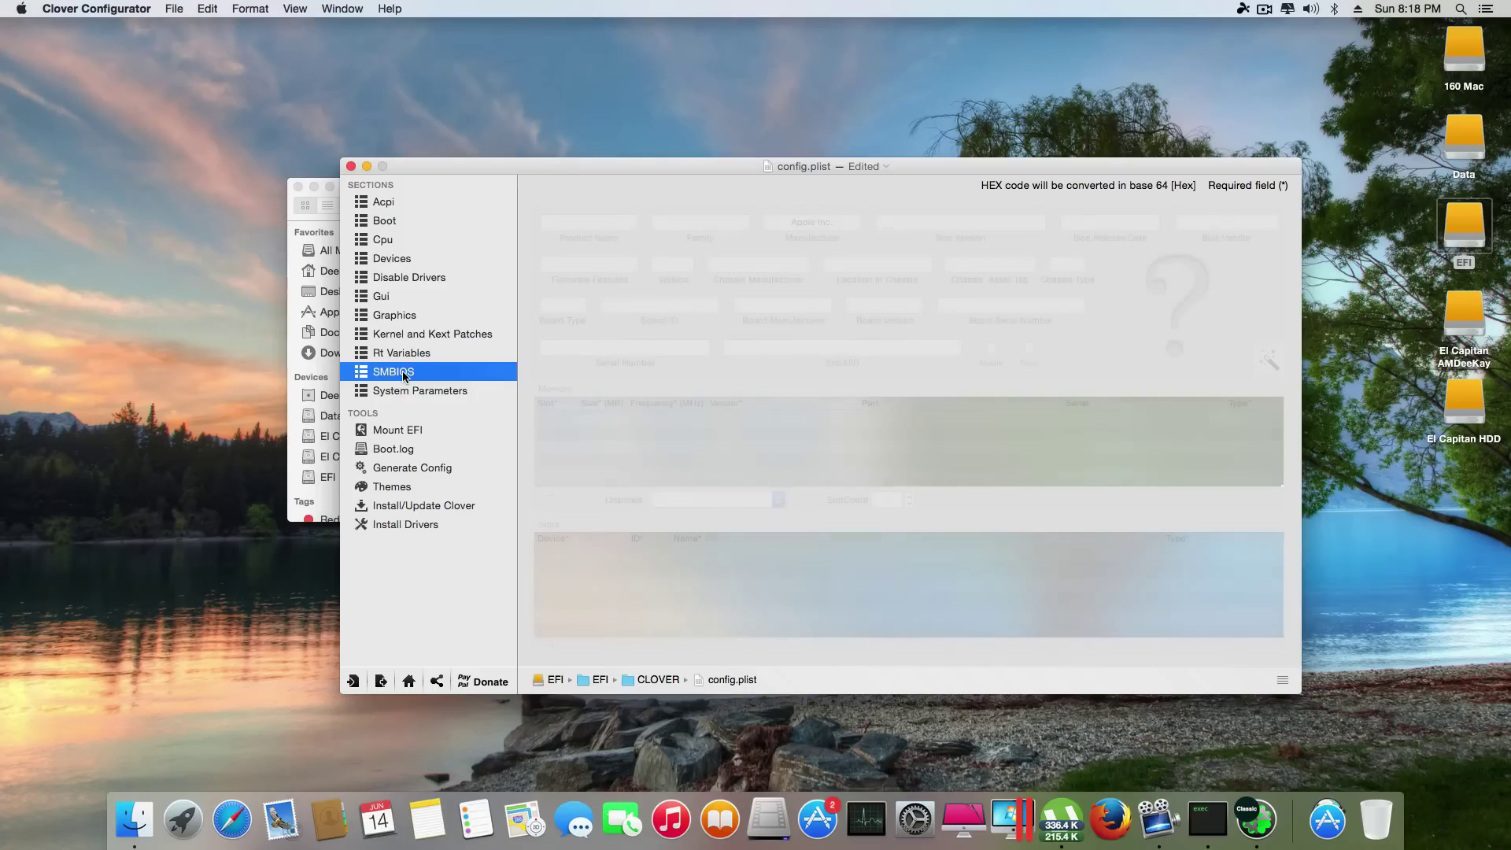
pyautogui.click(1270, 360)
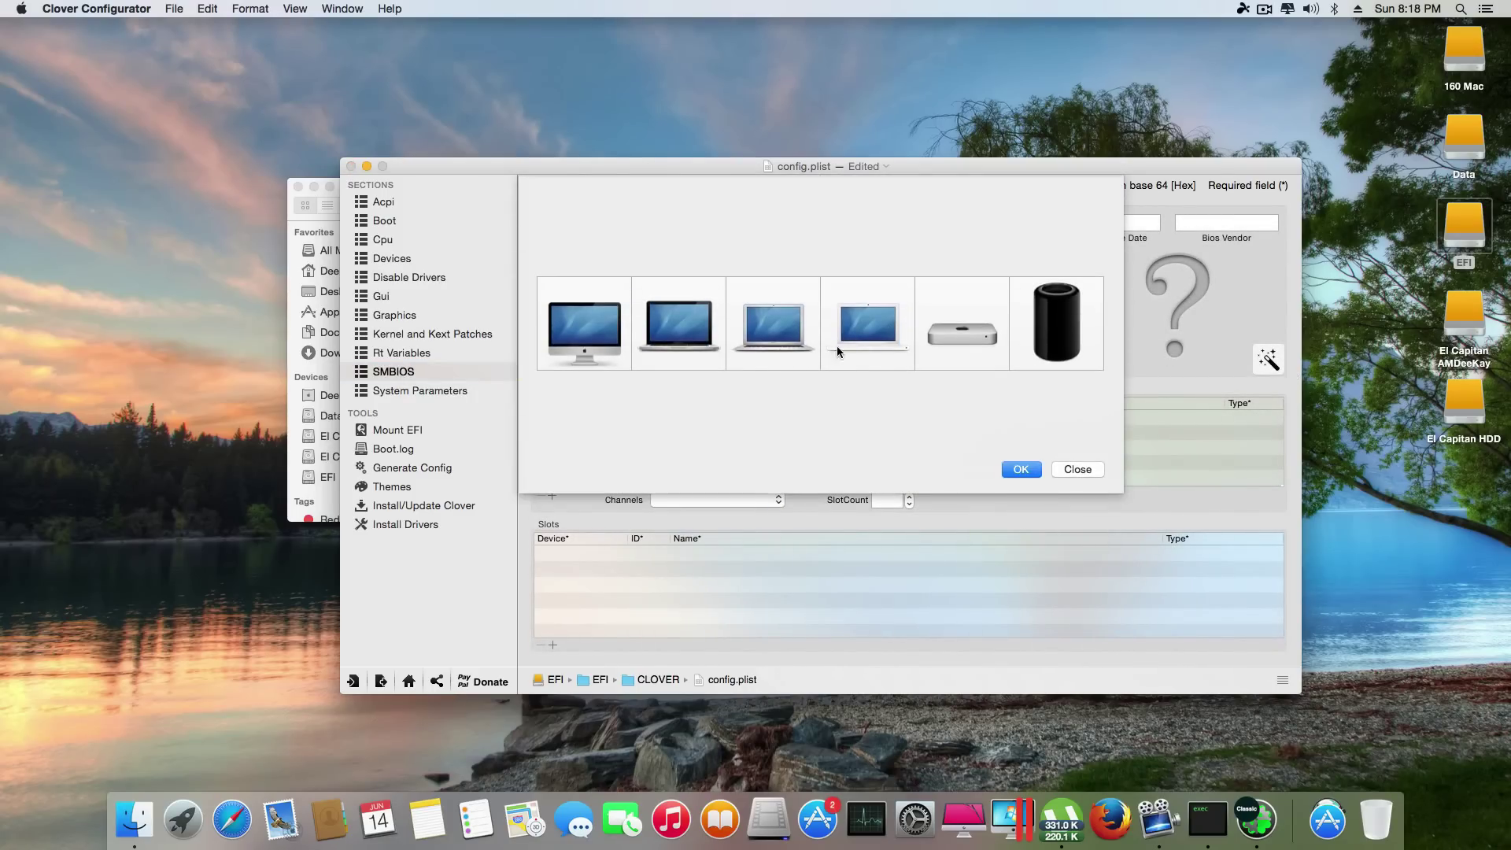
pyautogui.click(779, 323)
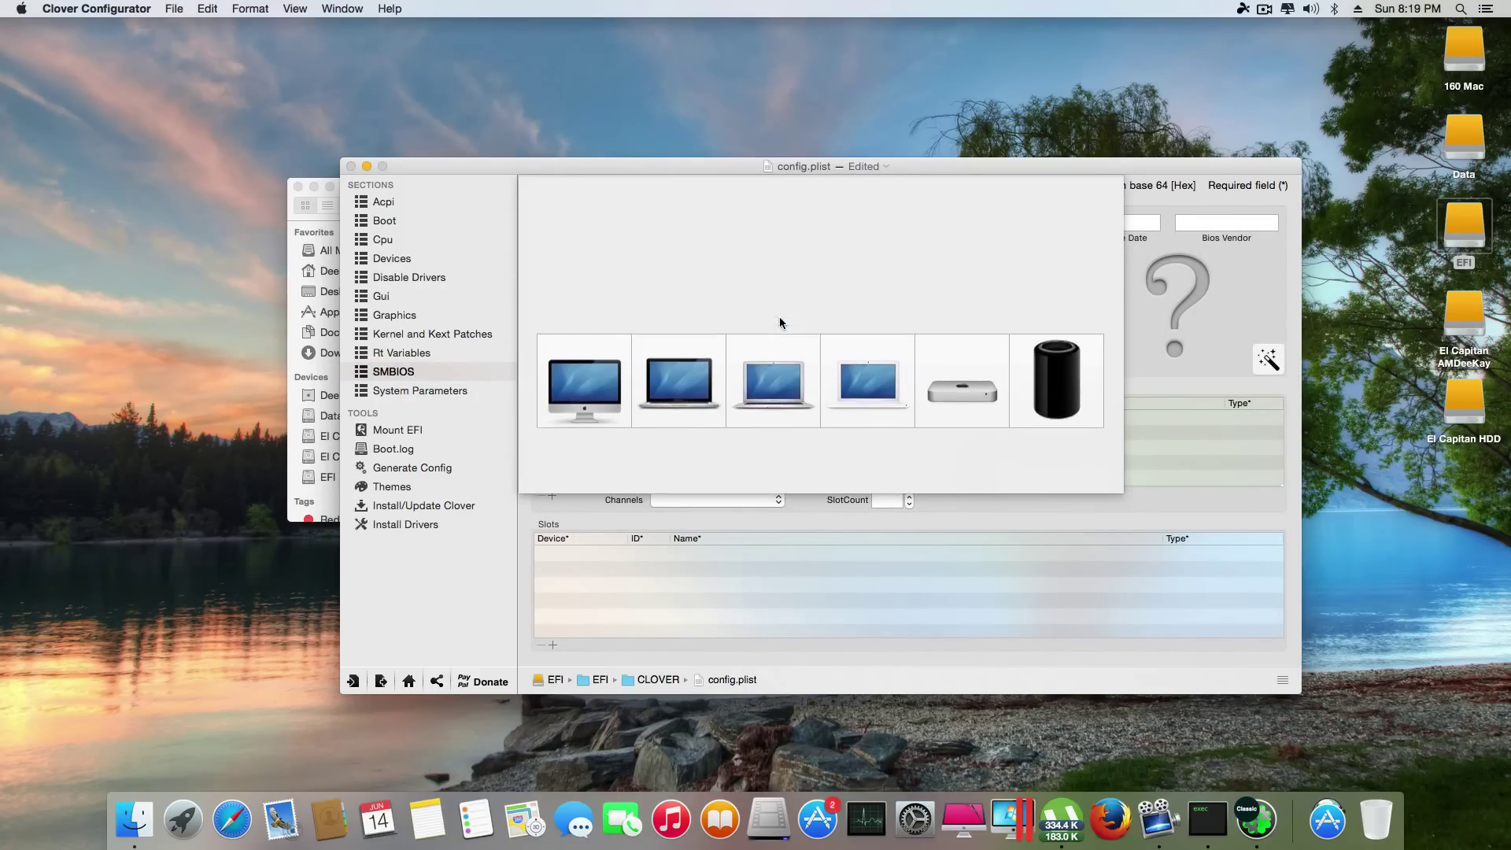
pyautogui.click(732, 201)
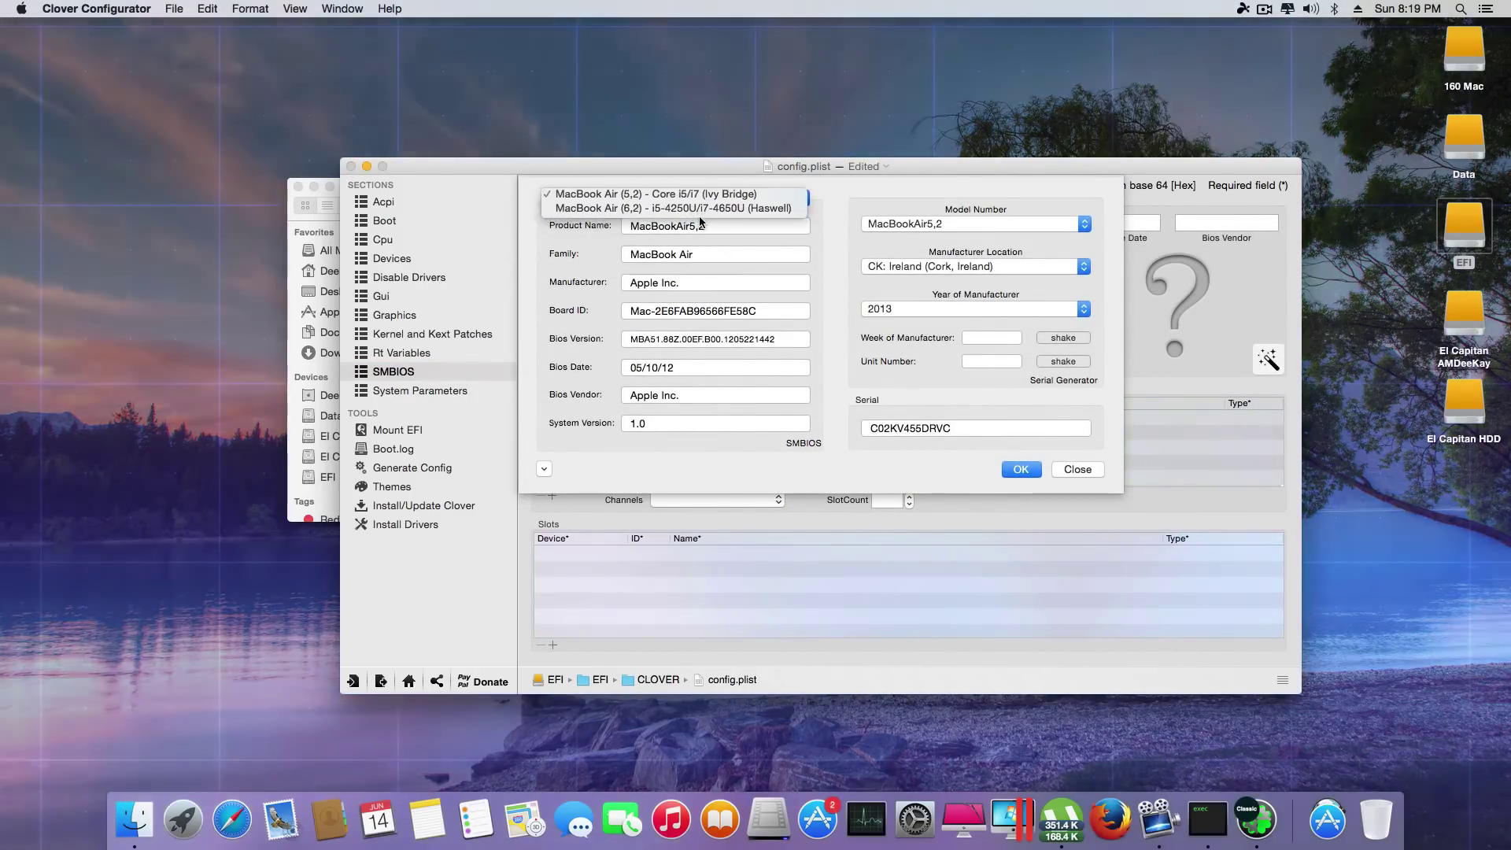
pyautogui.click(731, 214)
pyautogui.click(1025, 469)
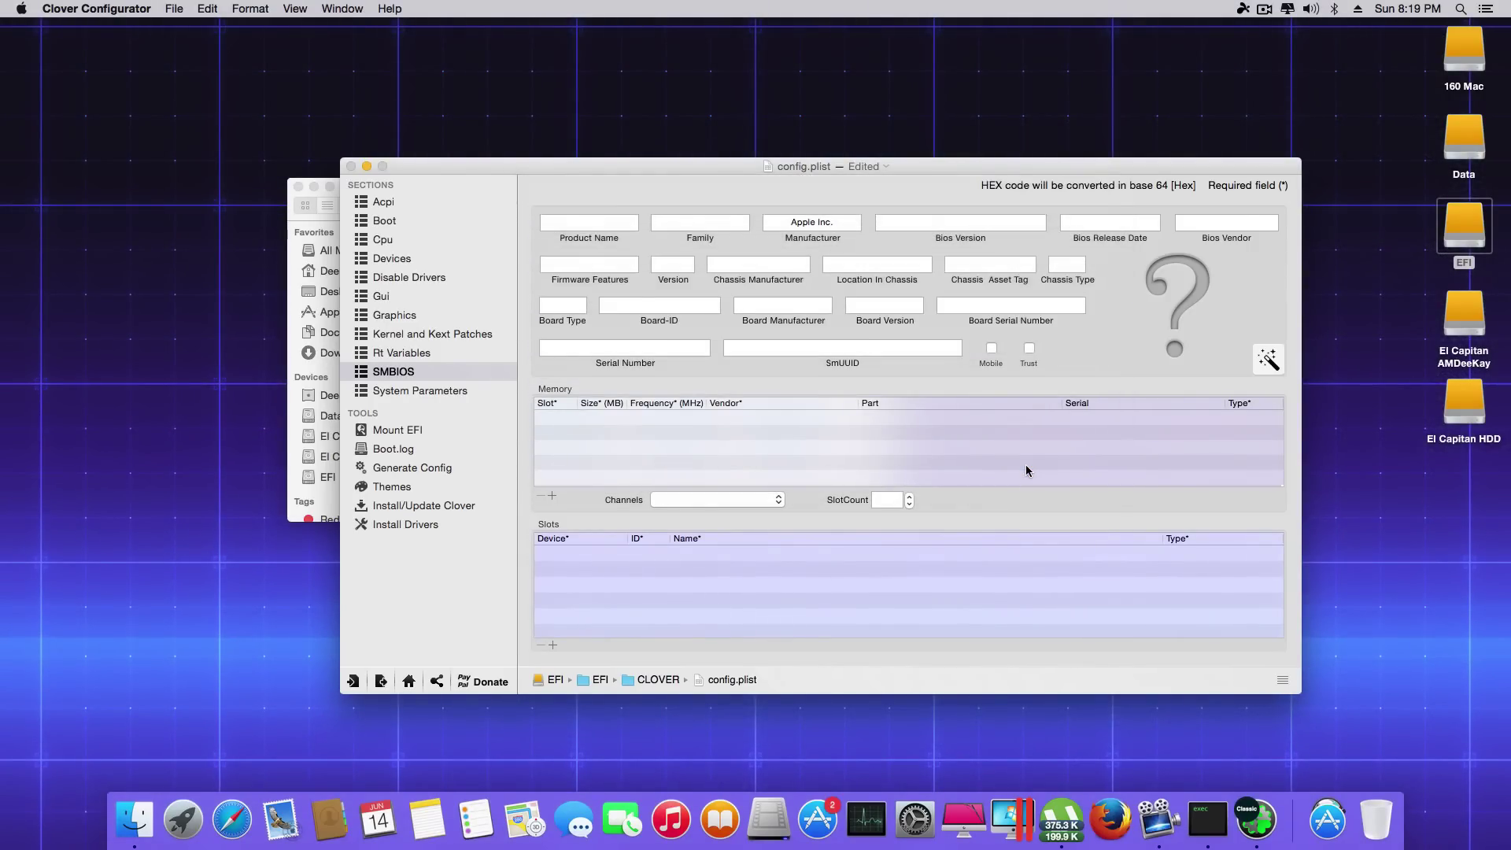
# Save config.plist and quit Clover Configurator after viewing the Themes section.
pyautogui.click(174, 8)
pyautogui.click(221, 98)
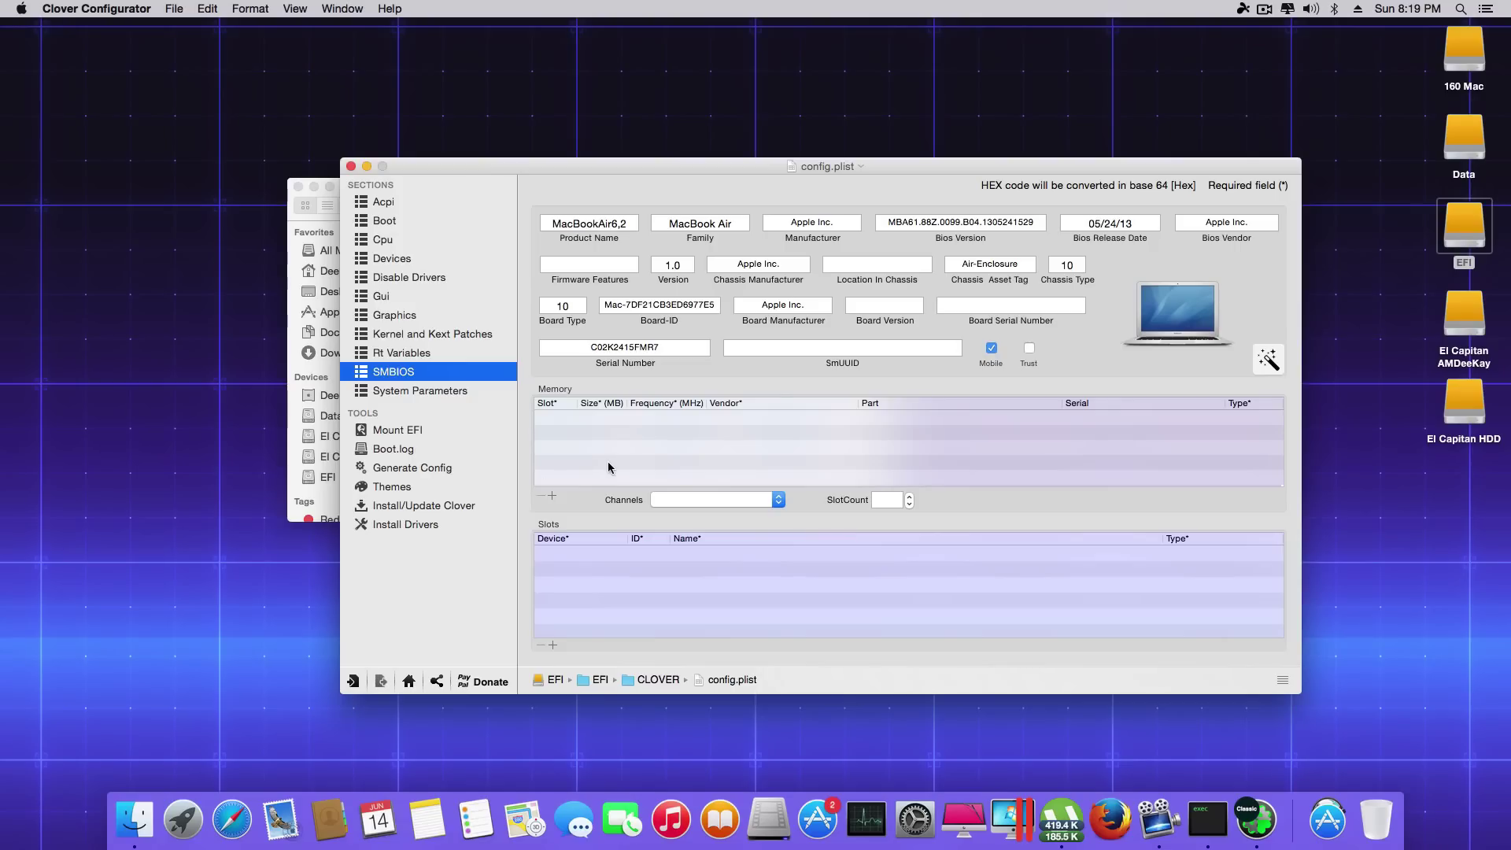
pyautogui.click(409, 484)
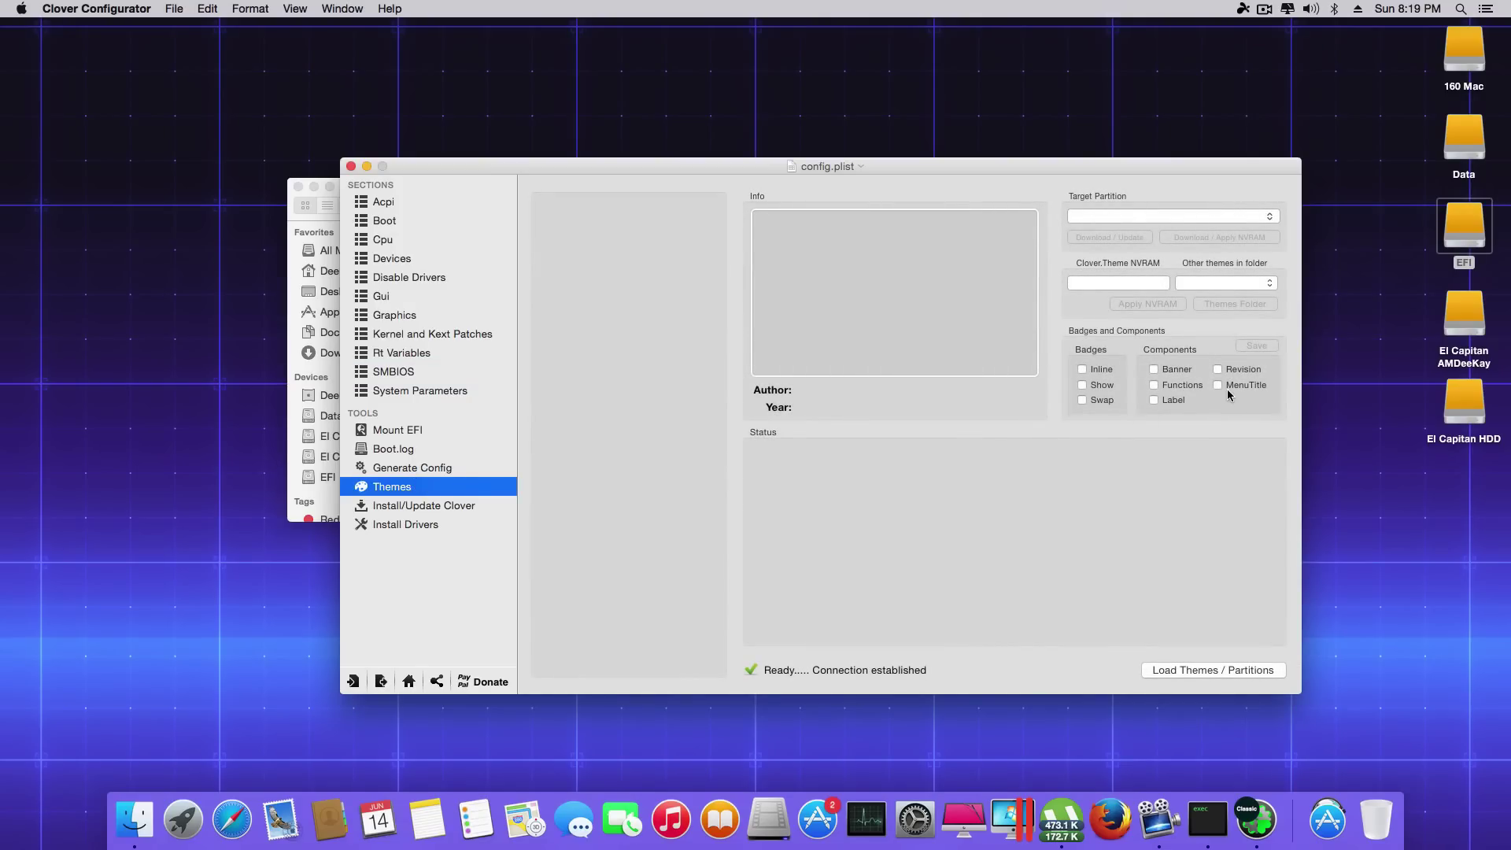
pyautogui.press('super+q')
# Preview config.plist with Quick Look and examine its drop tables and boot arguments.
pyautogui.rightClick(784, 262)
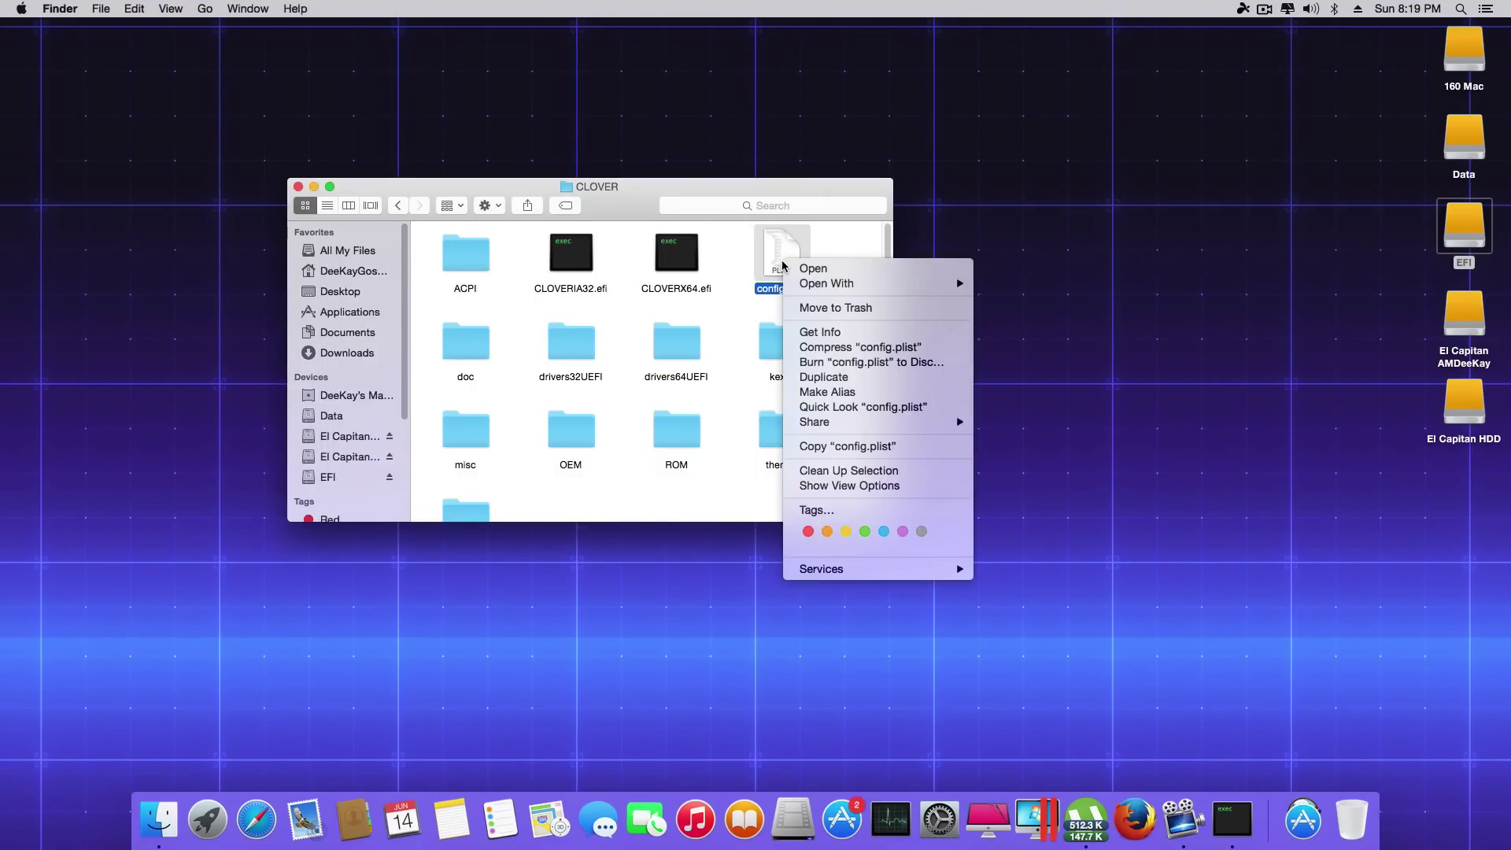
pyautogui.press('Escape')
pyautogui.press('space')
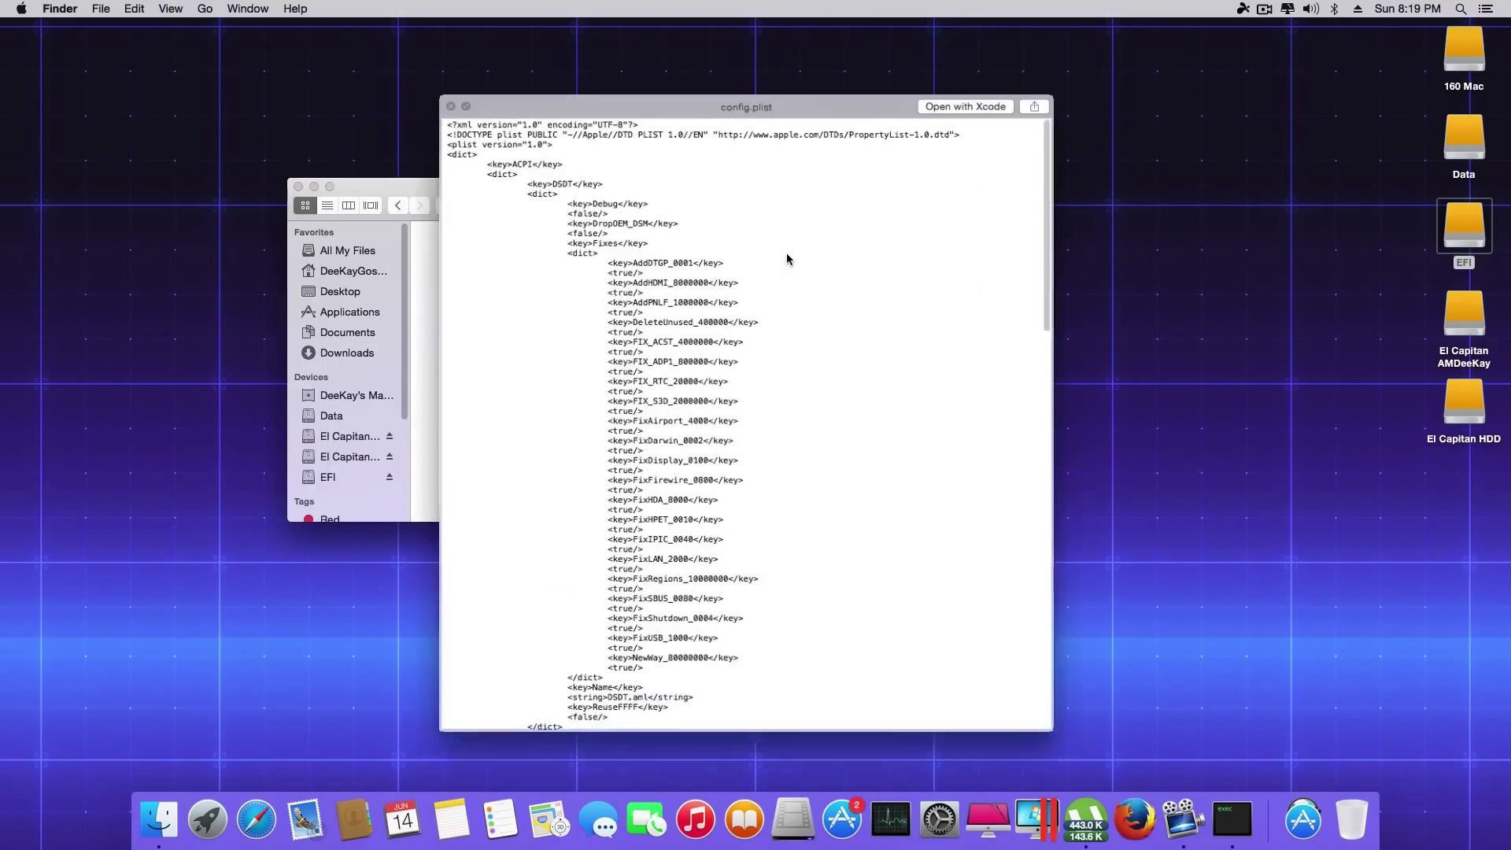
pyautogui.scroll(-5, 786, 260)
pyautogui.scroll(-5, 786, 260)
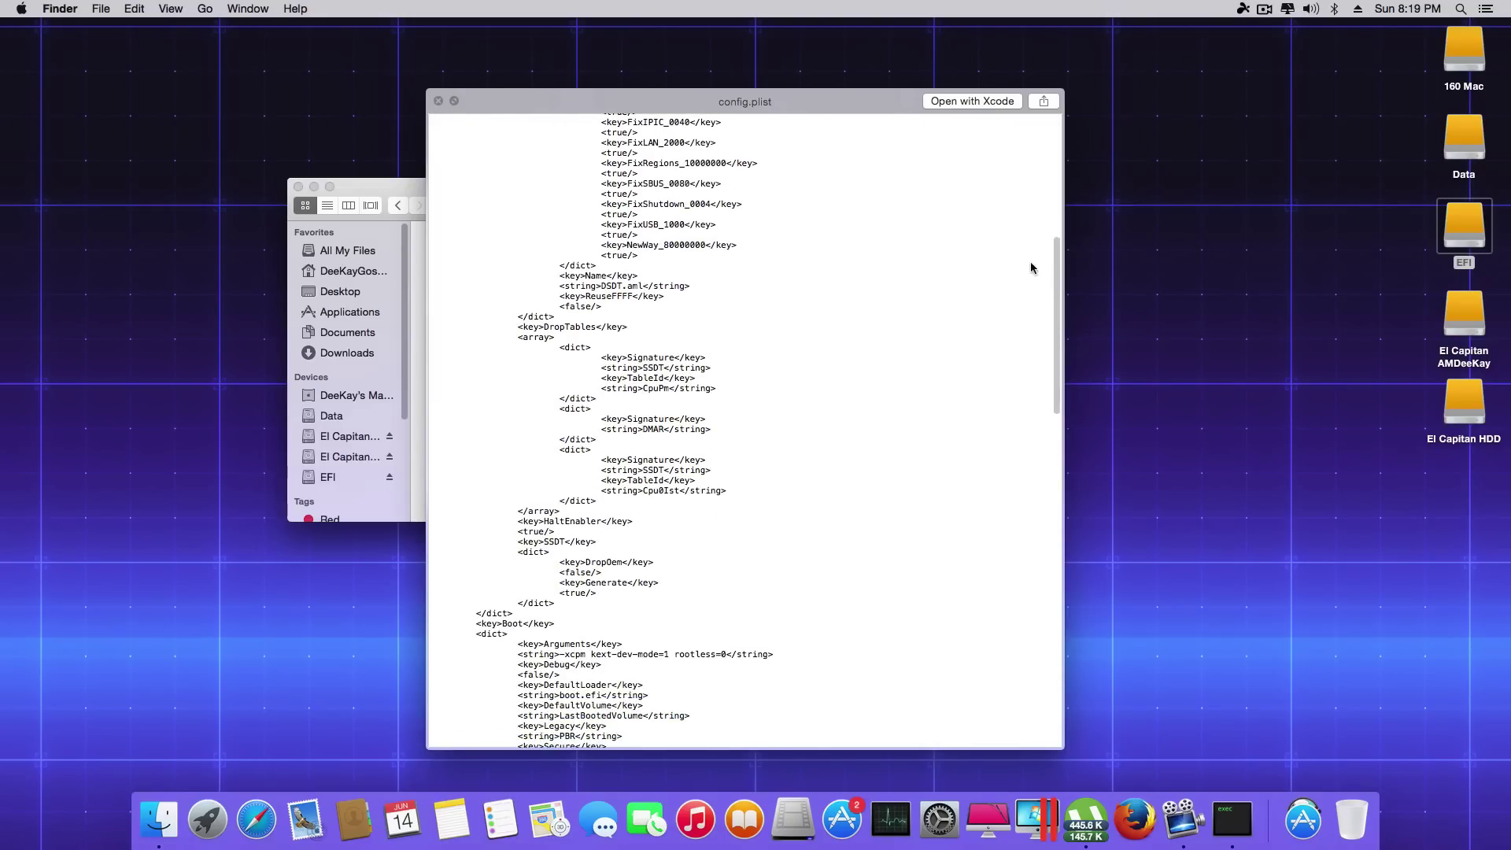
pyautogui.moveTo(1054, 259); pyautogui.dragTo(1044, 338)
pyautogui.press('space')
# Open config.plist from the CLOVER folder with TextEdit, chosen from the other applications.
pyautogui.rightClick(804, 279)
pyautogui.moveTo(818, 282)
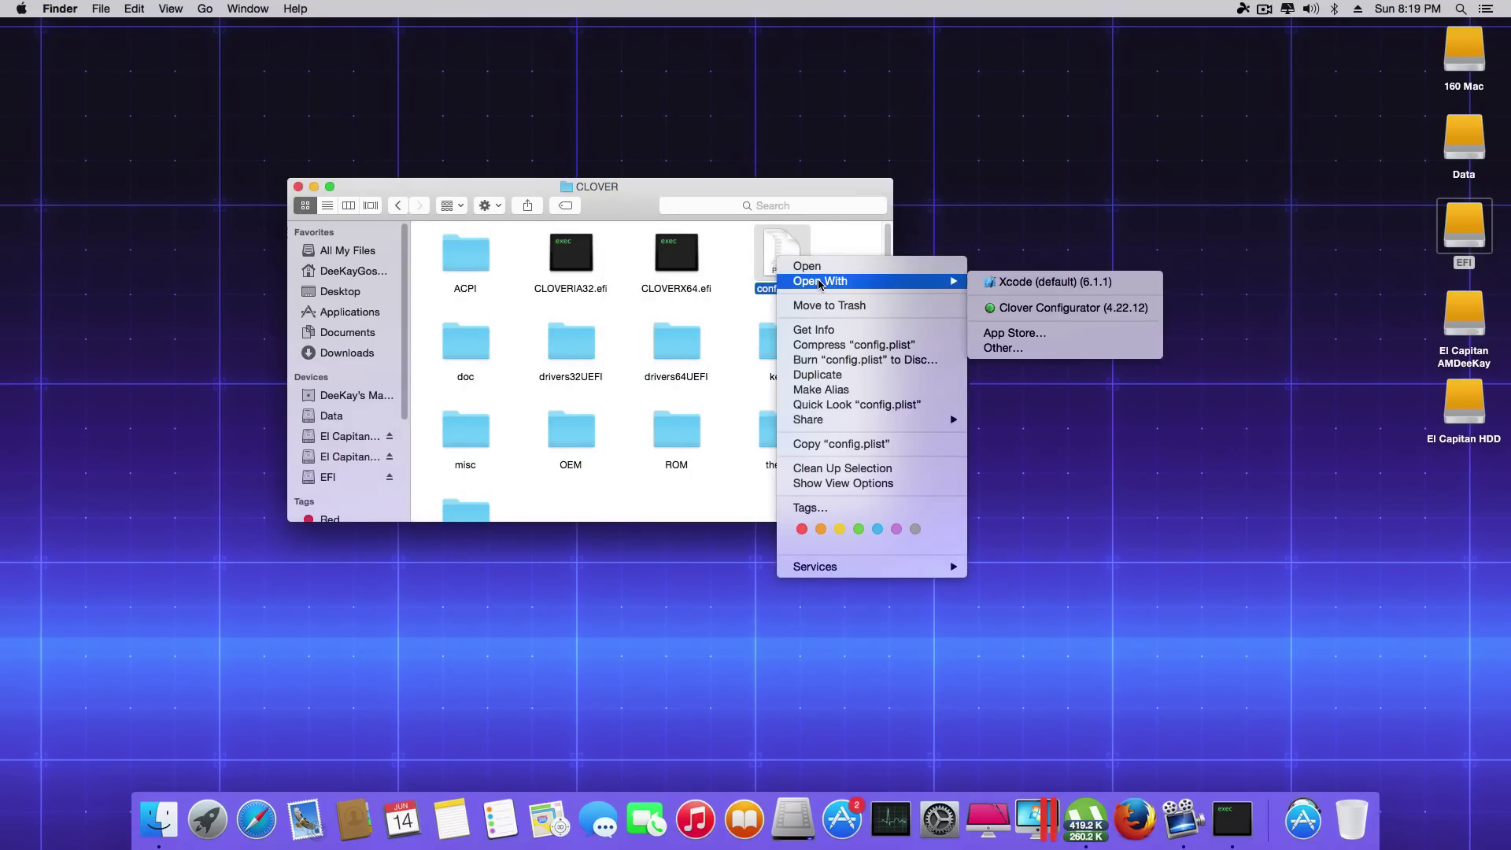
pyautogui.click(1030, 348)
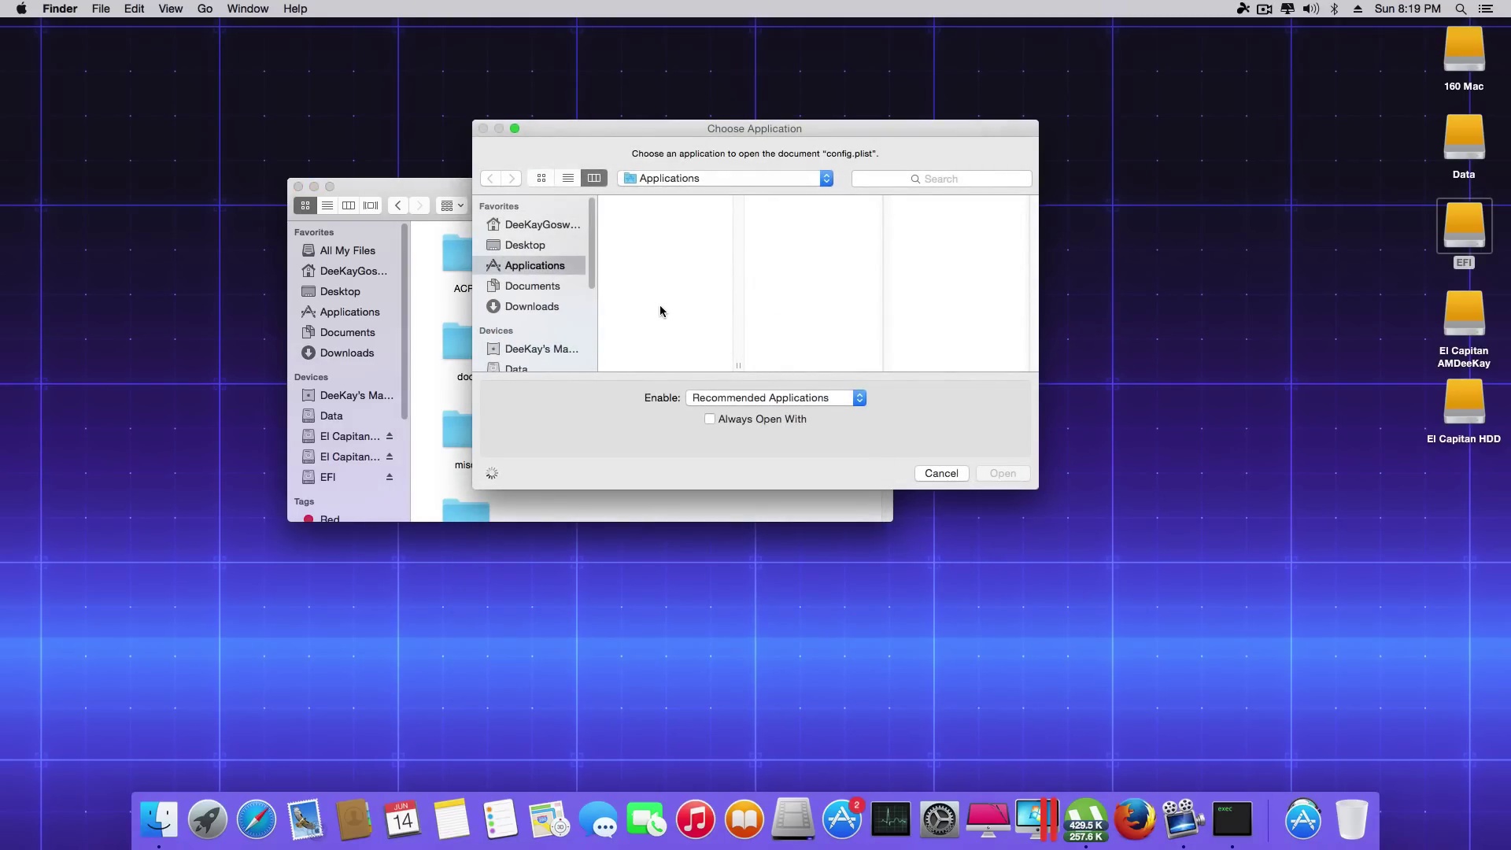
pyautogui.click(659, 304)
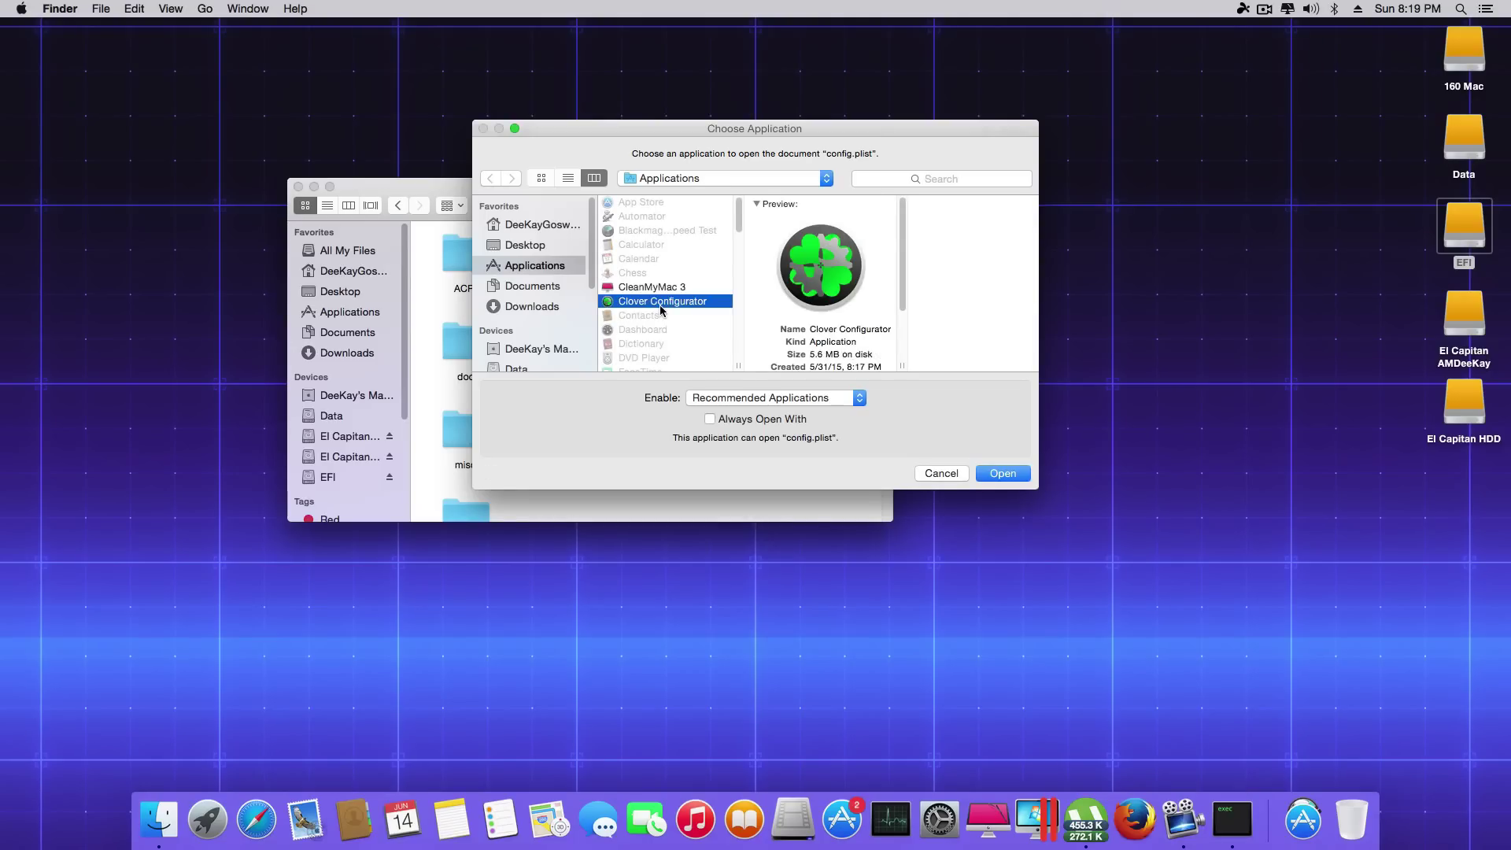
pyautogui.scroll(-5, 661, 330)
pyautogui.click(655, 362)
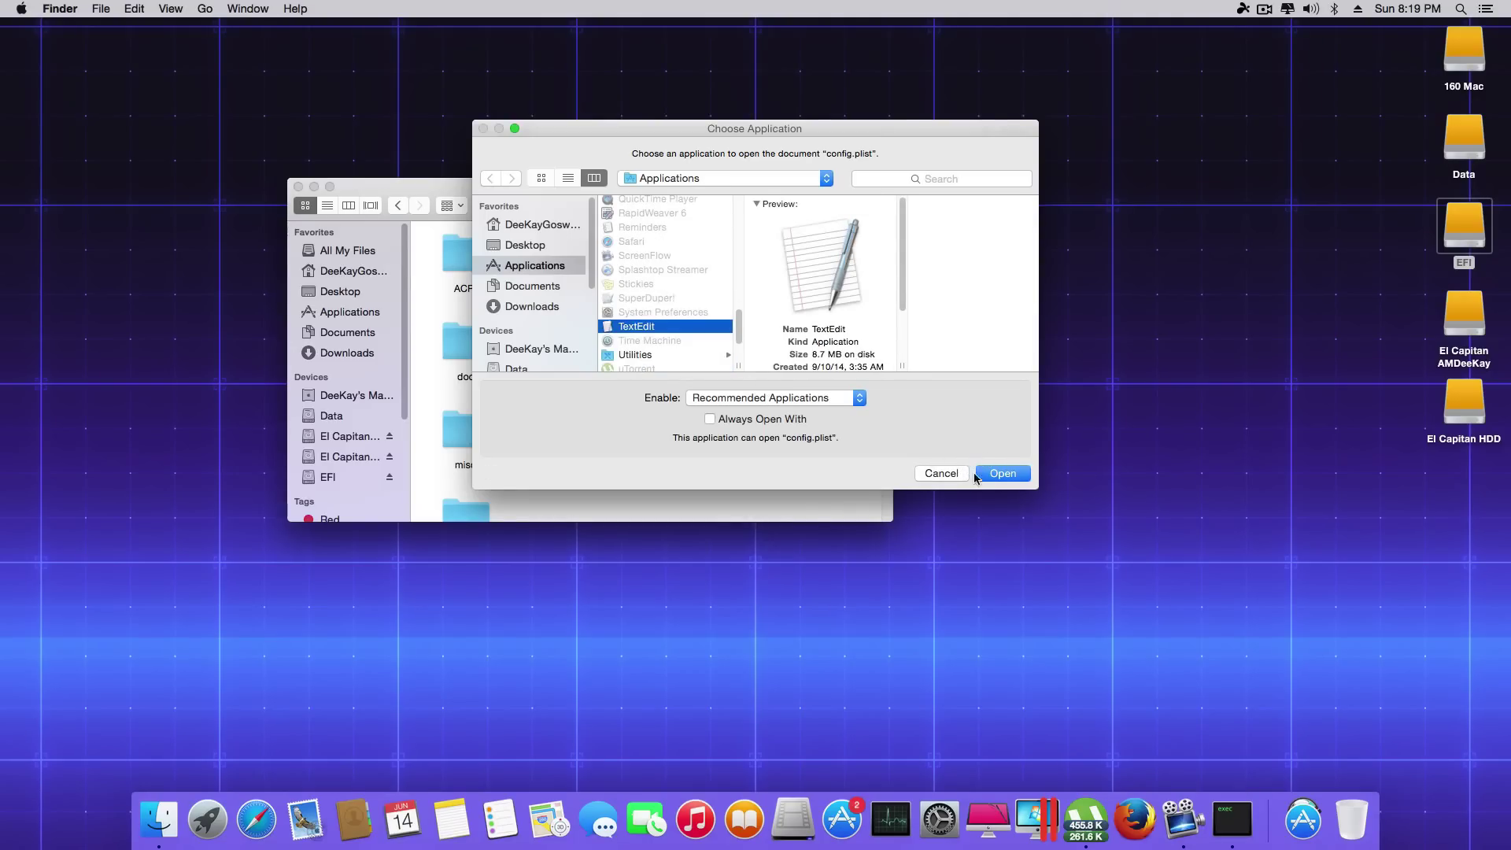
pyautogui.click(1001, 473)
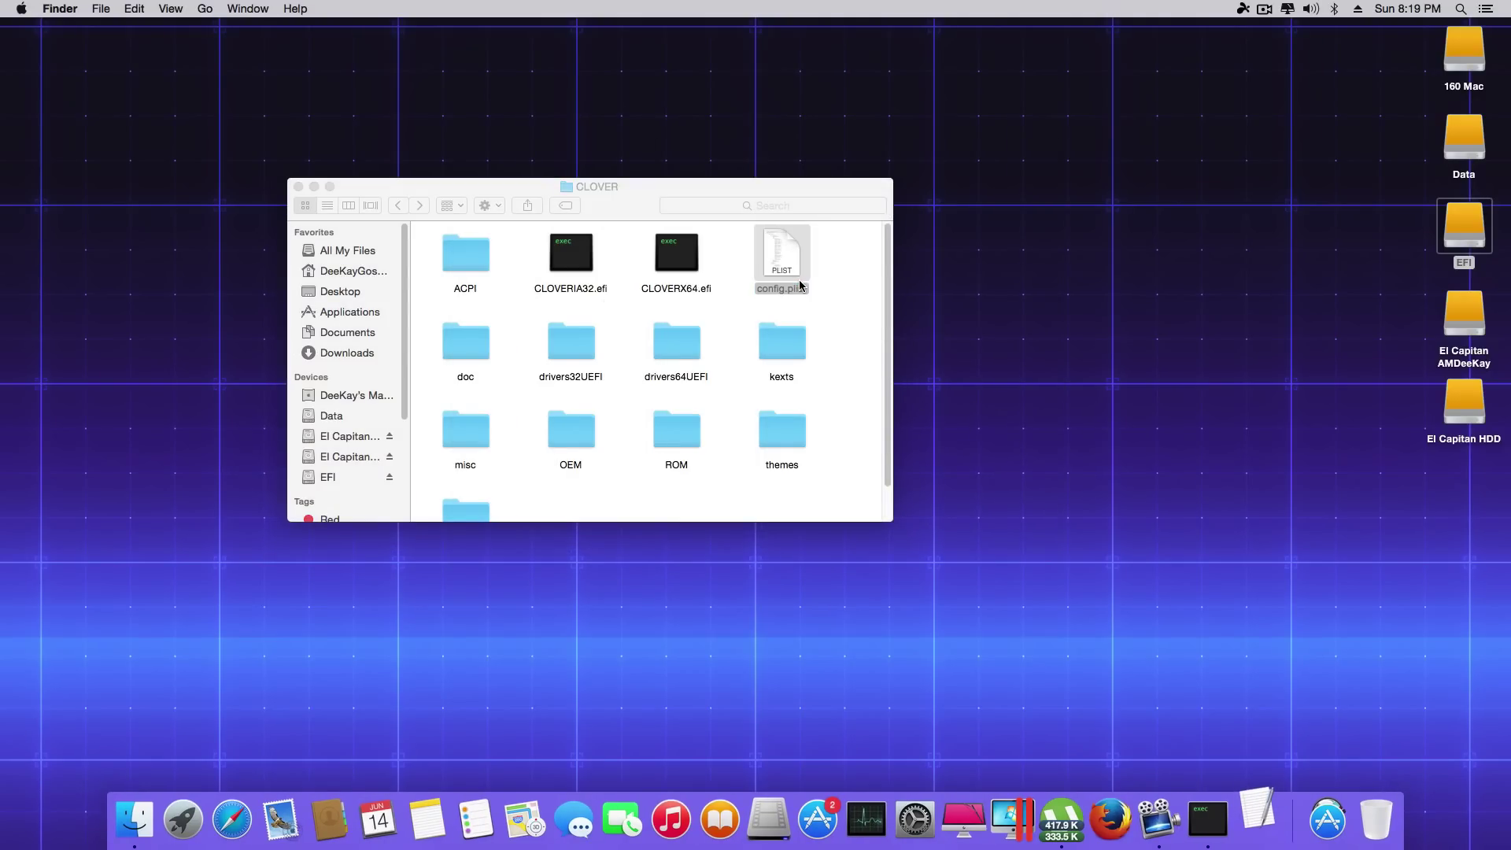
# Set the ScreenResolution string in the GUI section of config.plist to 1366x768.
pyautogui.scroll(-10, 627, 366)
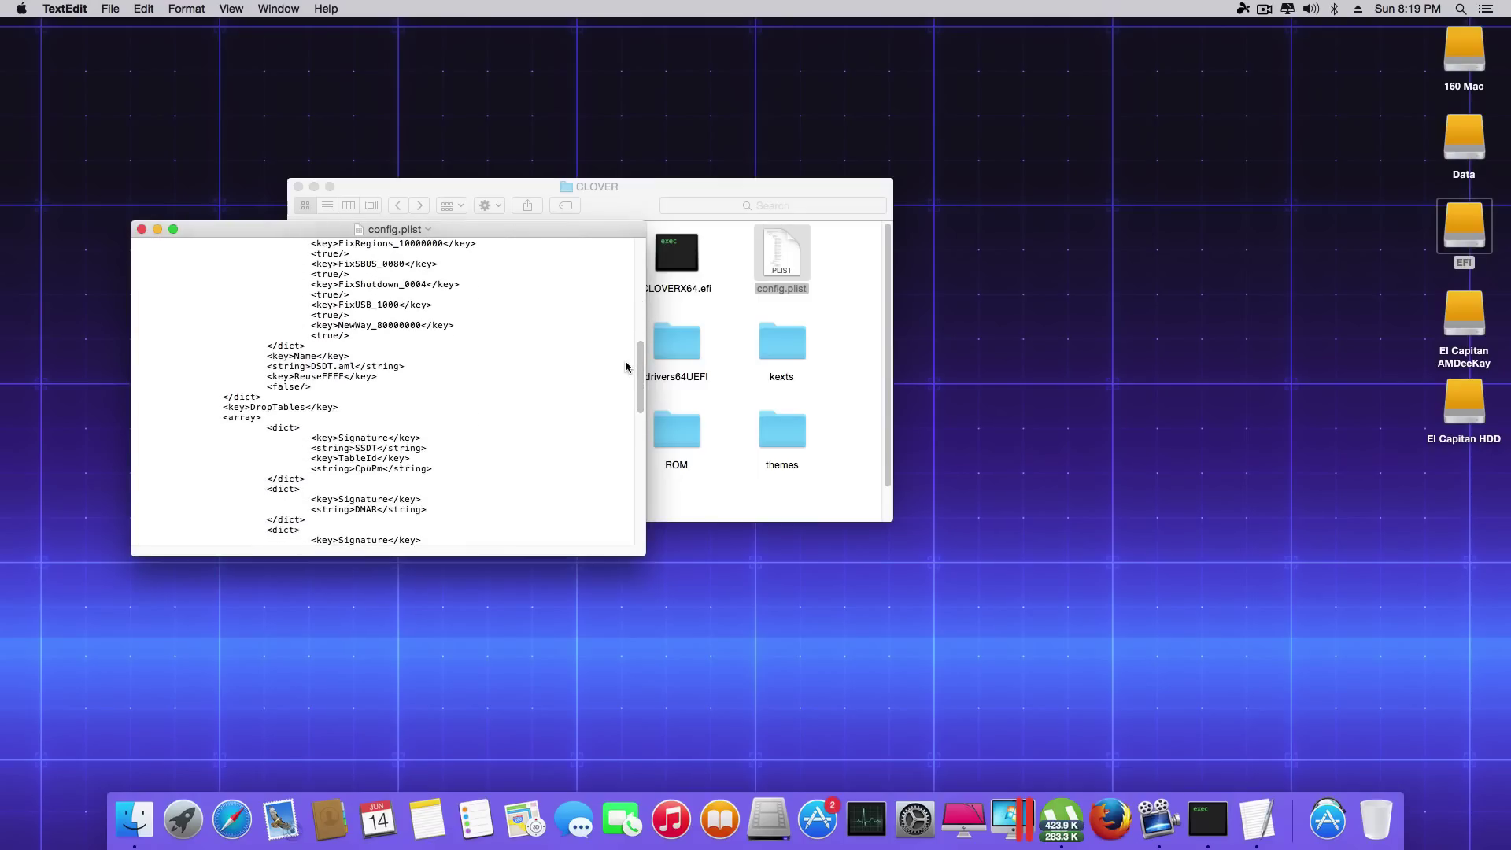
pyautogui.scroll(-10, 627, 367)
pyautogui.scroll(-2, 634, 418)
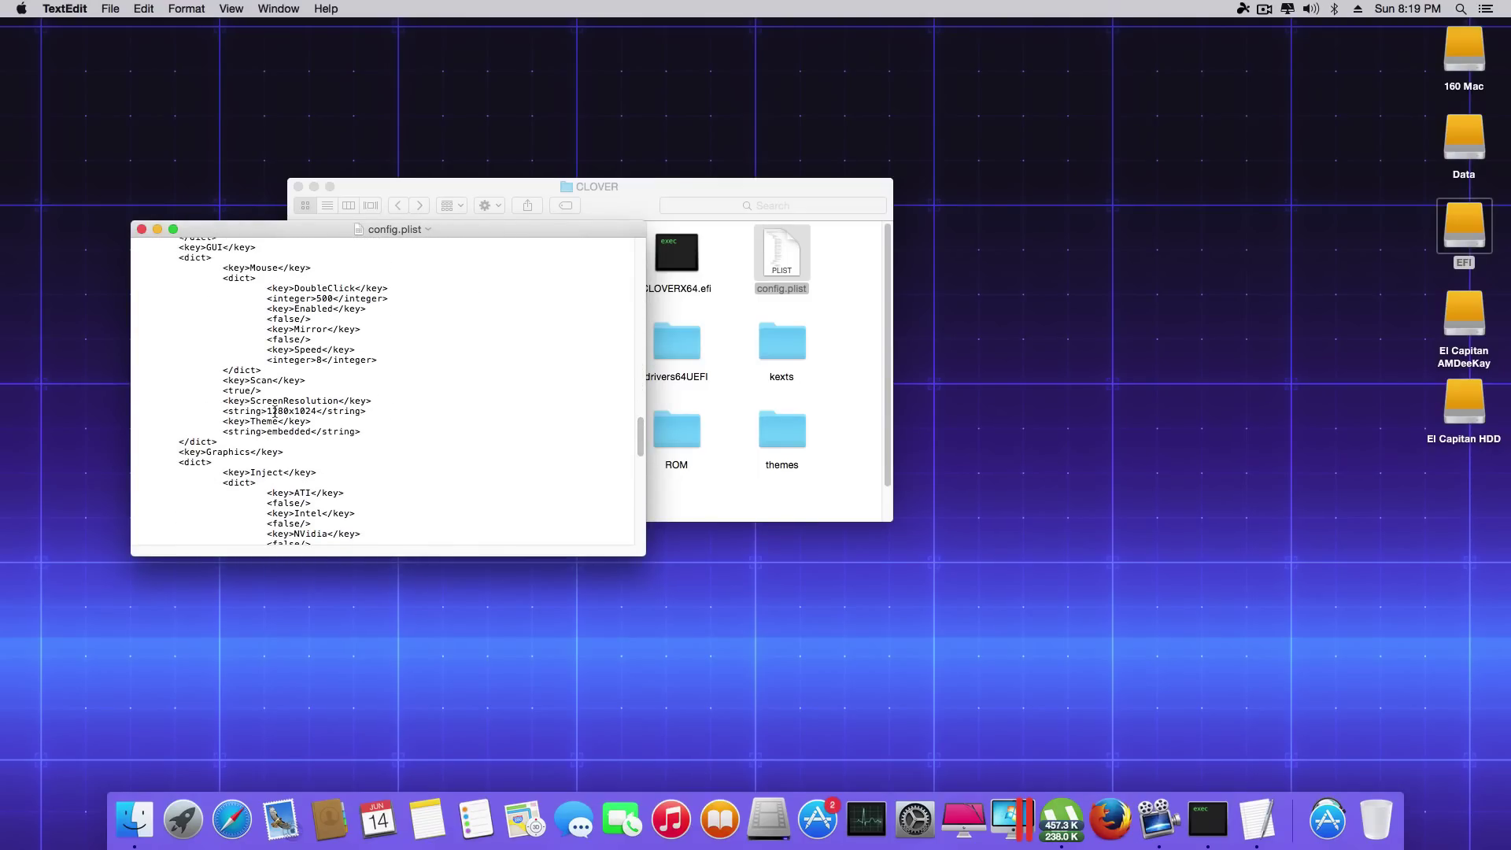
pyautogui.doubleClick(279, 410)
pyautogui.write('13')
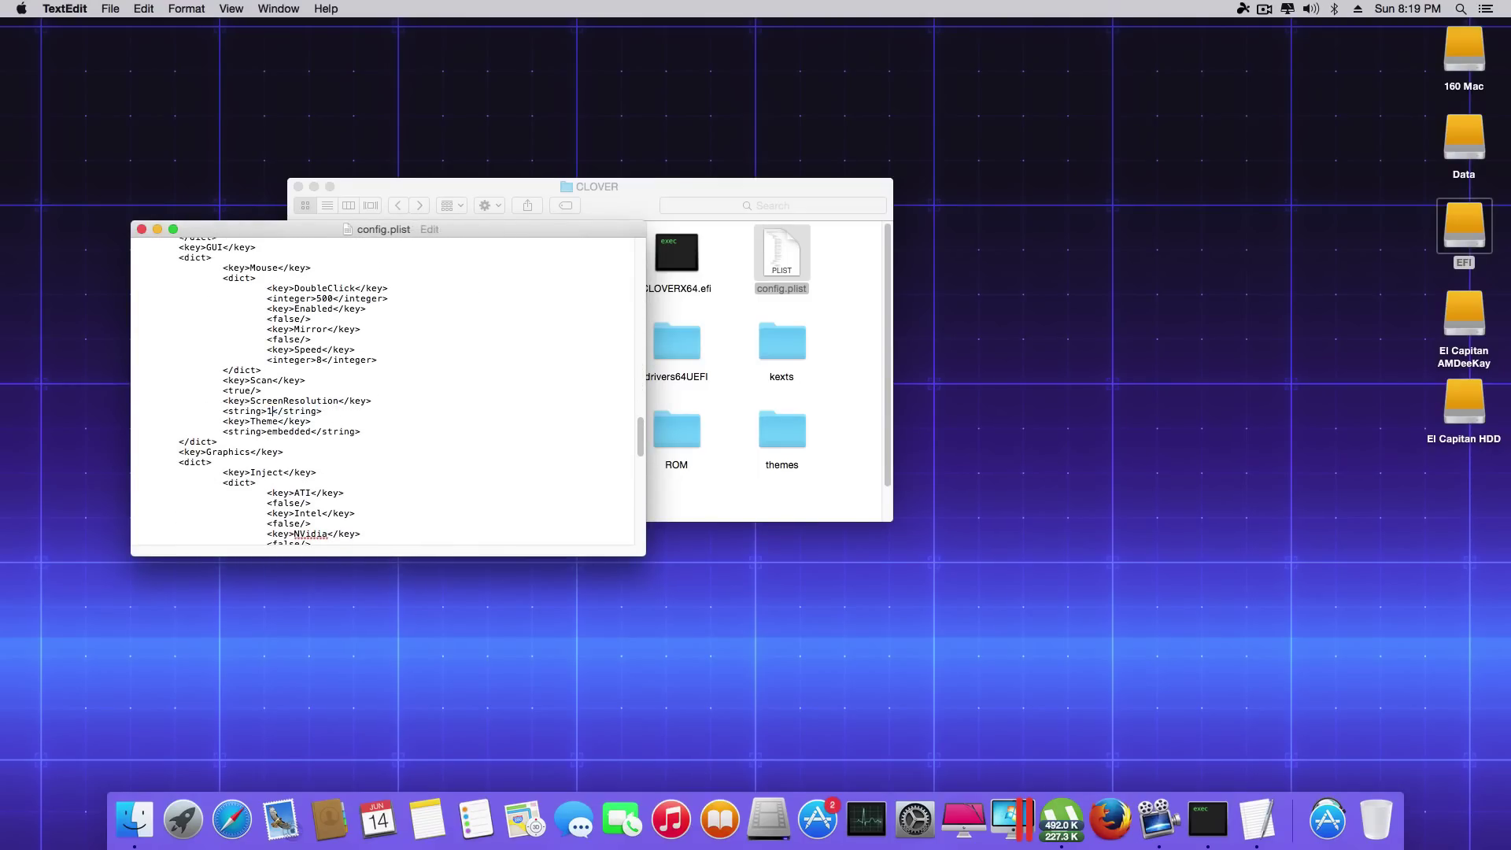
pyautogui.write('66x768')
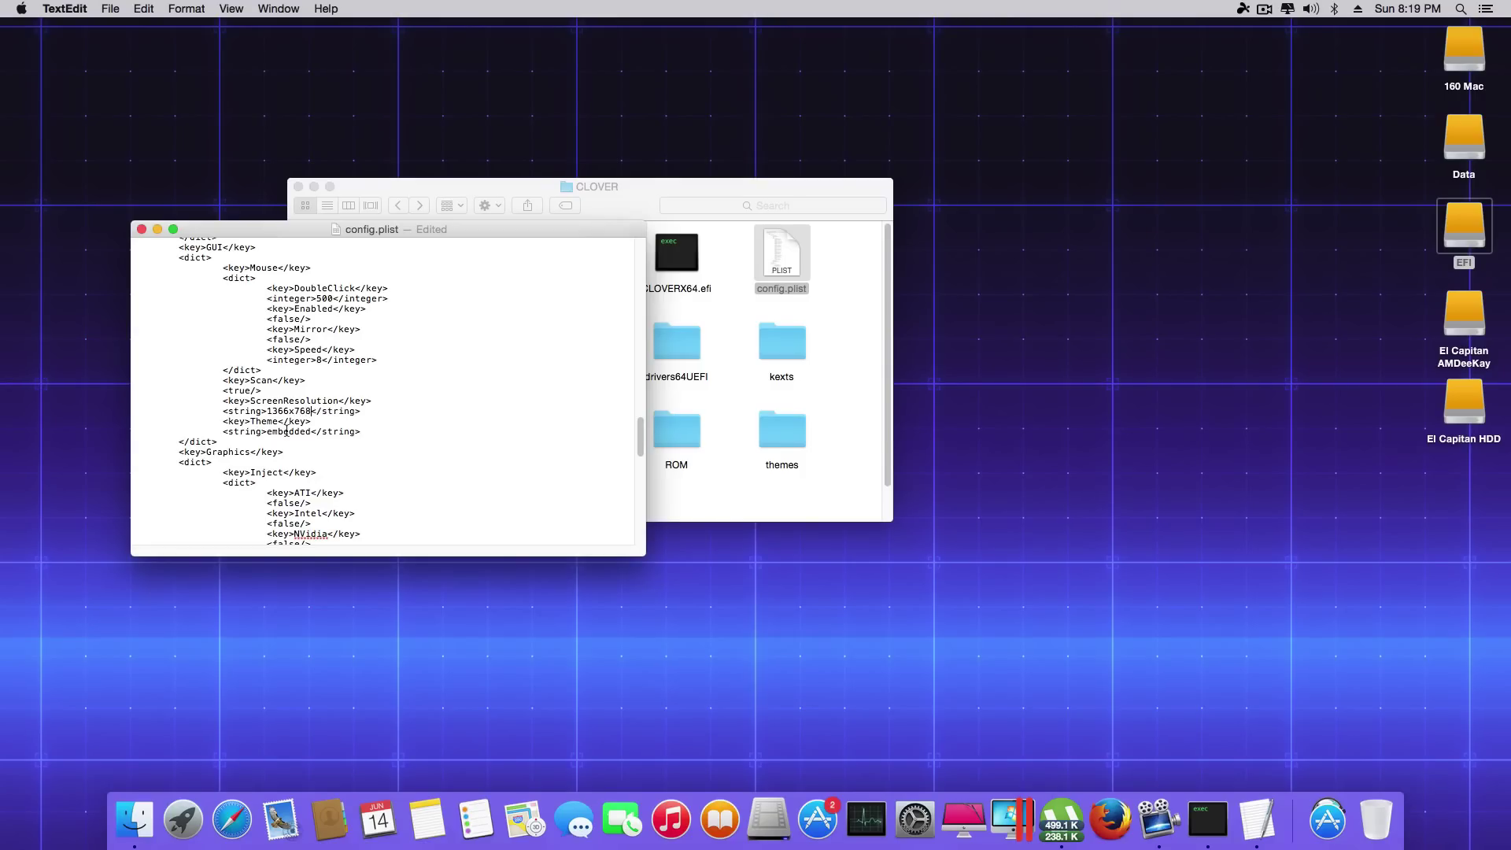
# Set the GUI Theme string to ios7 and save config.plist.
pyautogui.doubleClick(287, 432)
pyautogui.write('ios7')
pyautogui.press('super+s')
pyautogui.click(111, 8)
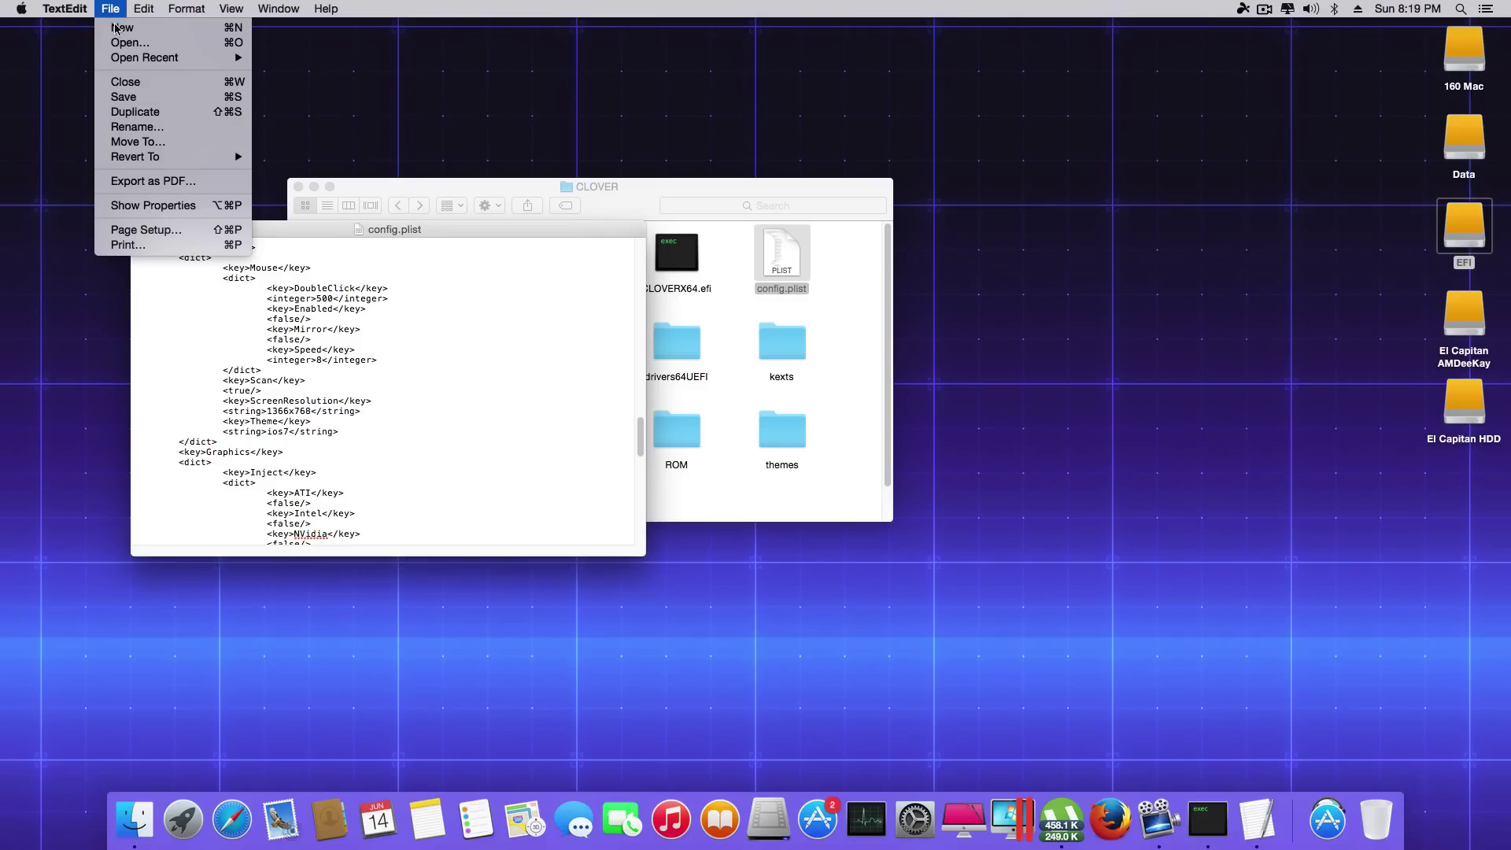
pyautogui.click(340, 281)
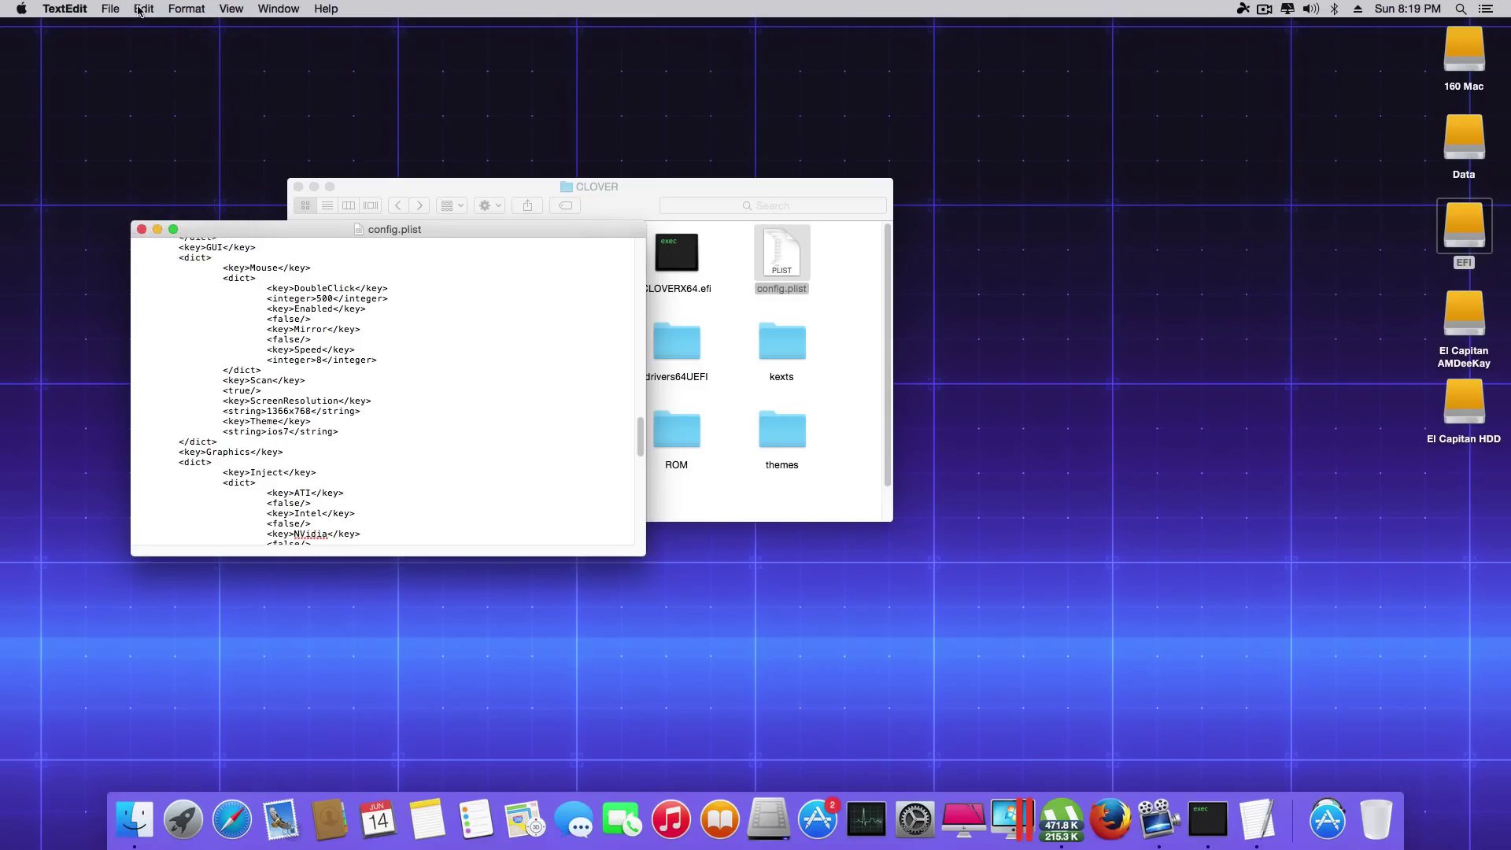
# Quit TextEdit, accepting that older versions of config.plist are not kept.
pyautogui.click(65, 8)
pyautogui.click(79, 158)
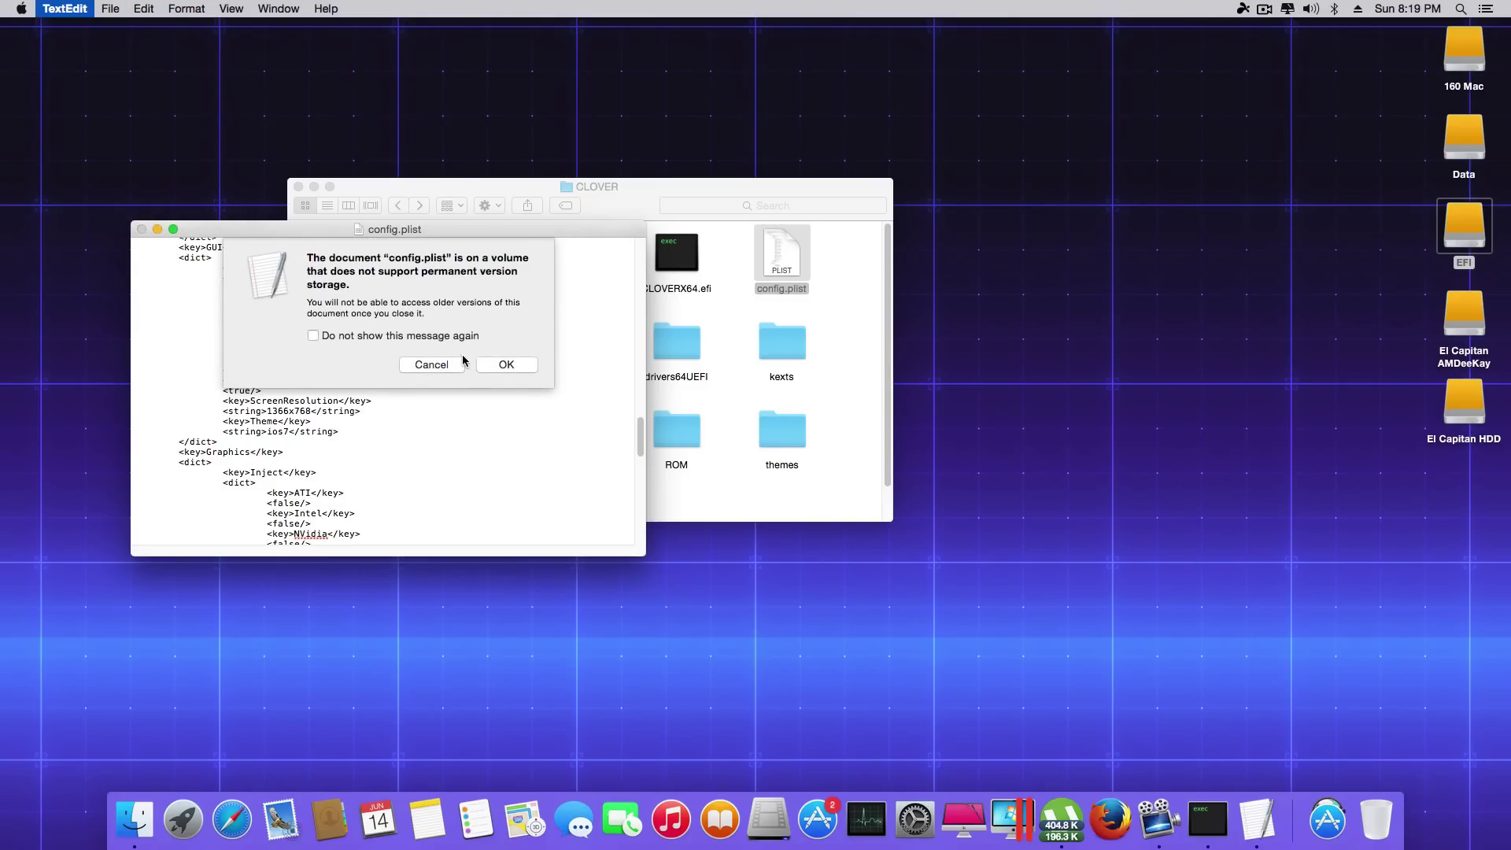
pyautogui.click(506, 364)
# Move the CLOVER folder window lower on the desktop, deselect config.plist and close the window.
pyautogui.moveTo(730, 219); pyautogui.dragTo(843, 295)
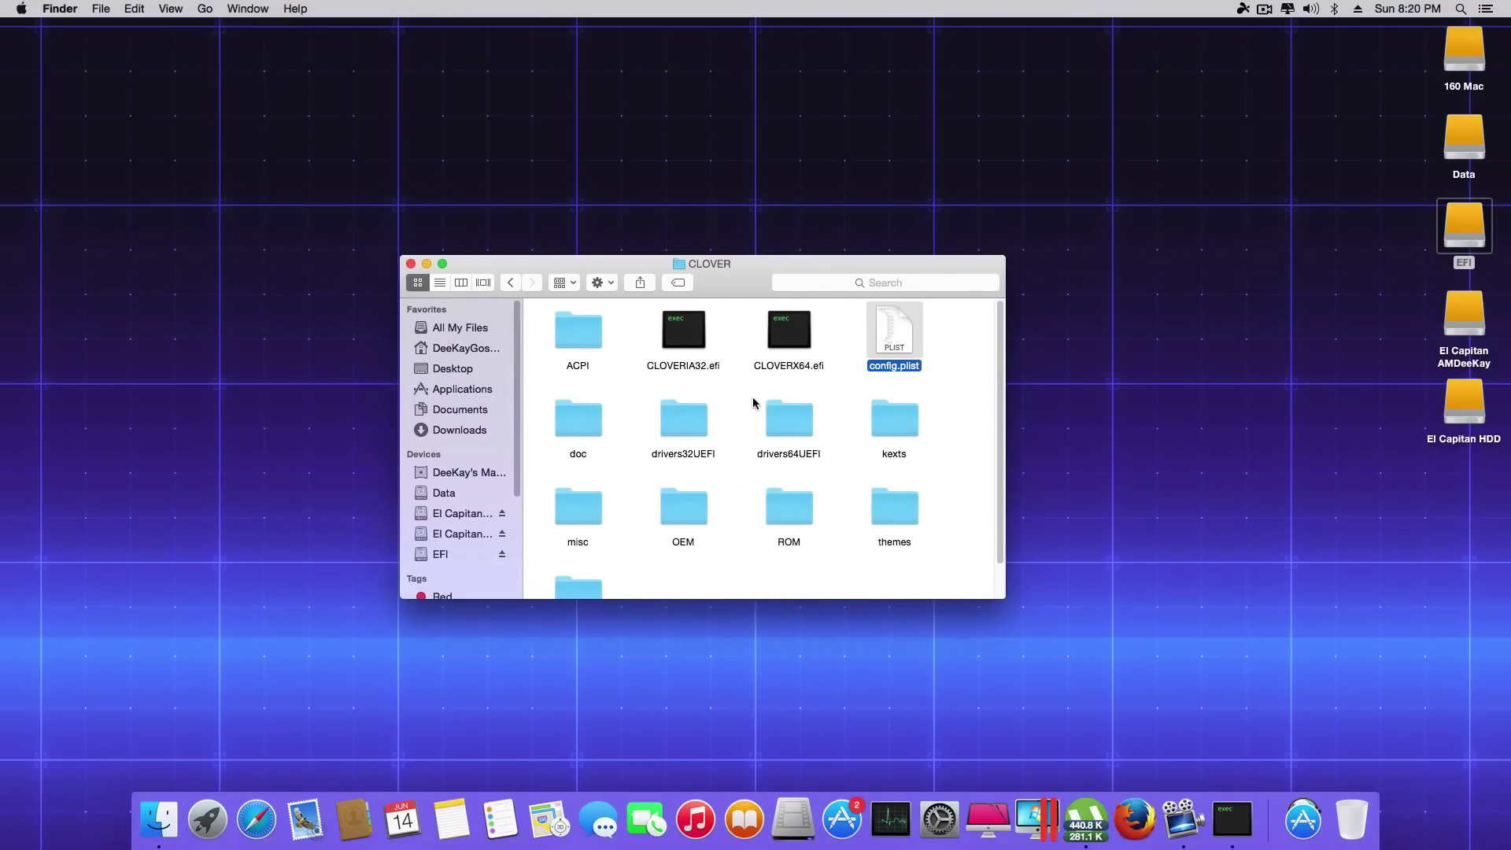
pyautogui.click(834, 427)
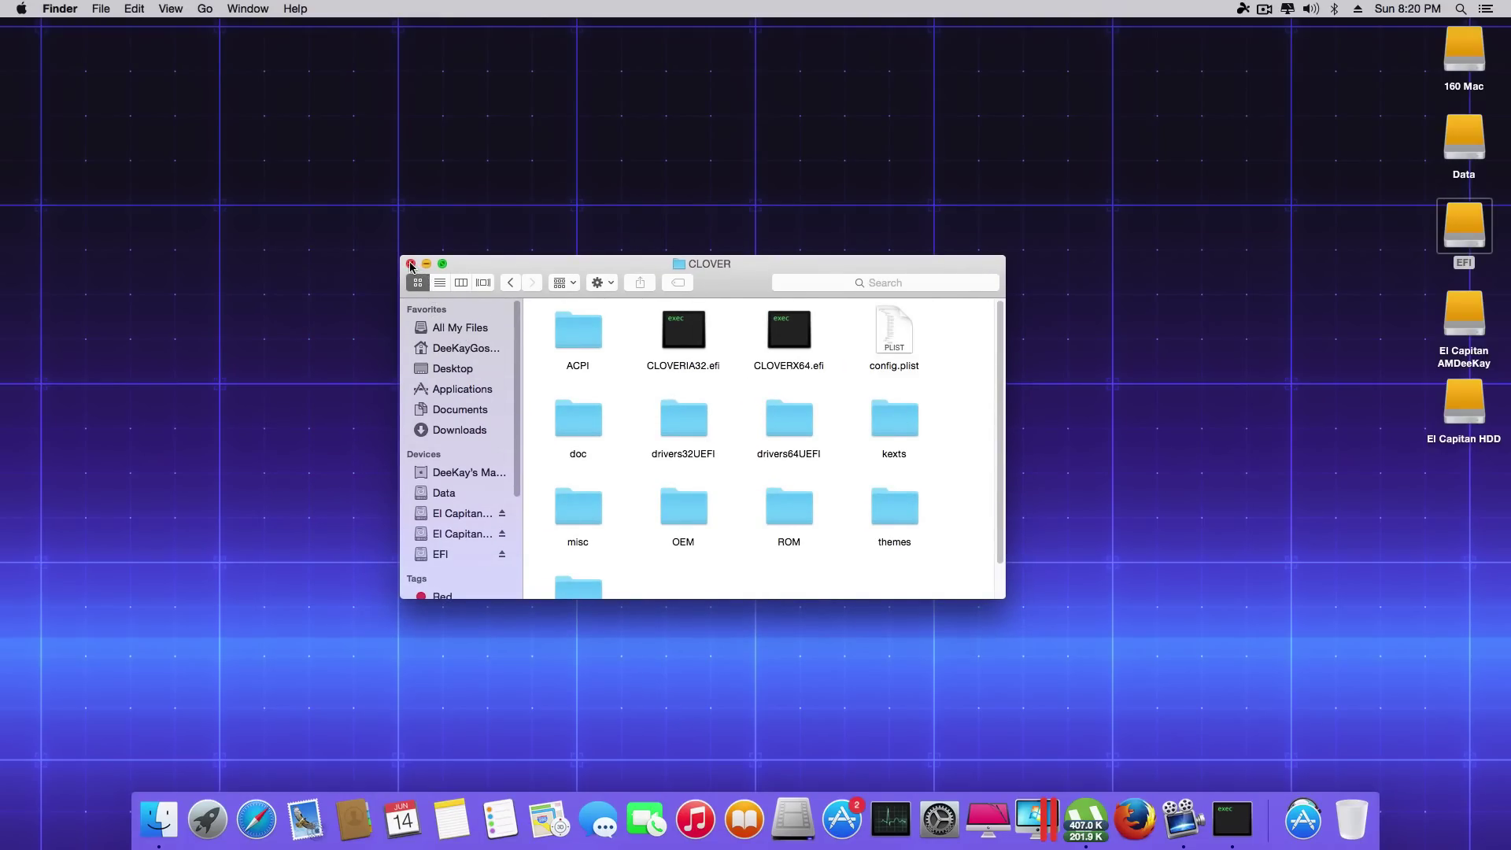
pyautogui.click(410, 267)
pyautogui.moveTo(296, 240); pyautogui.dragTo(1257, 689)
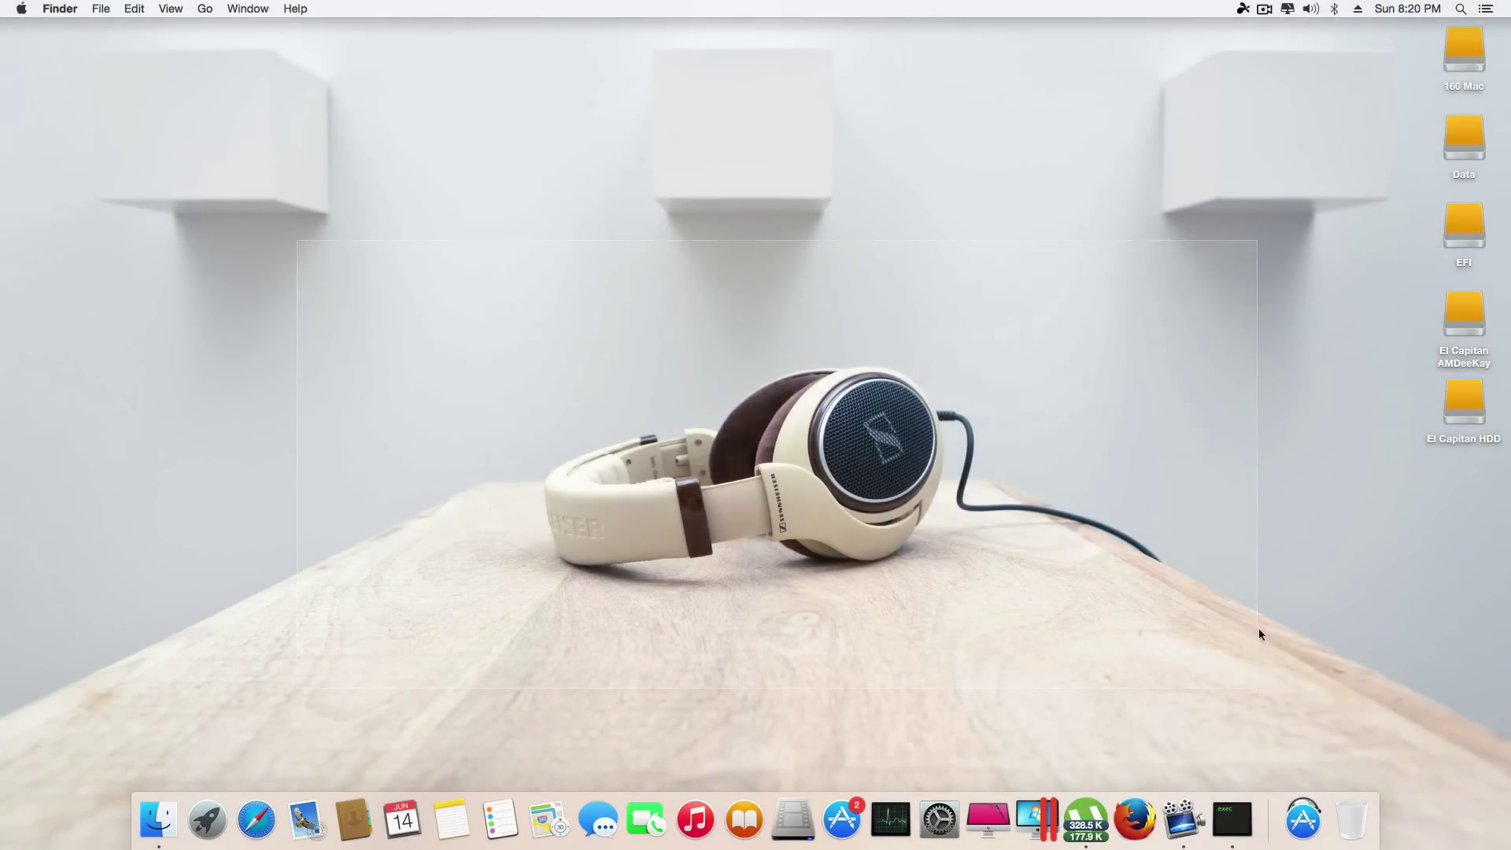